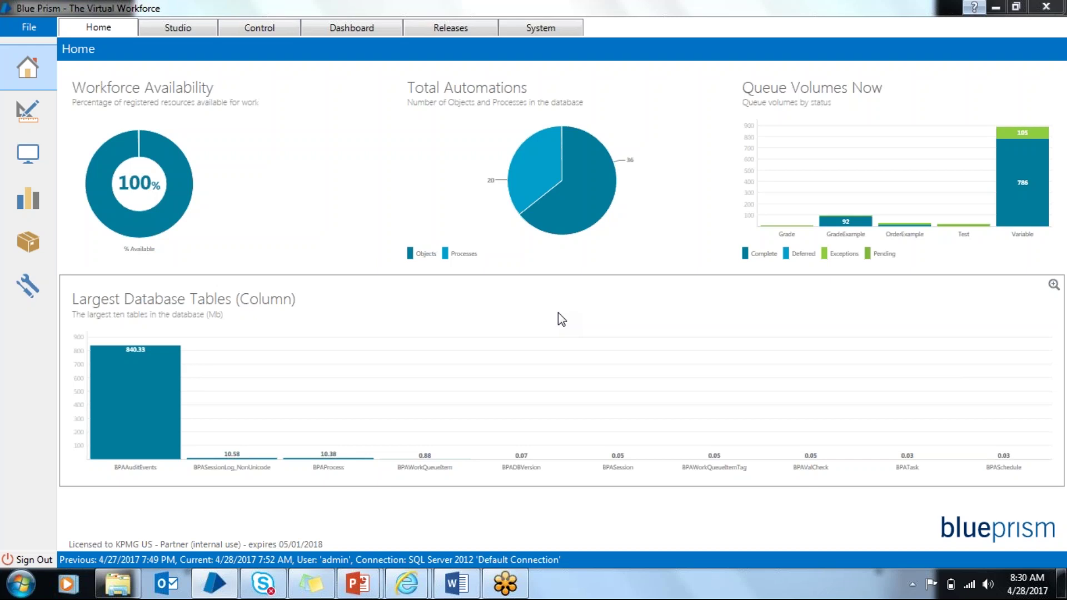
Step: Look through the File options, then dismiss them without choosing anything
{"action": "left_click", "coordinate": [44, 36]}
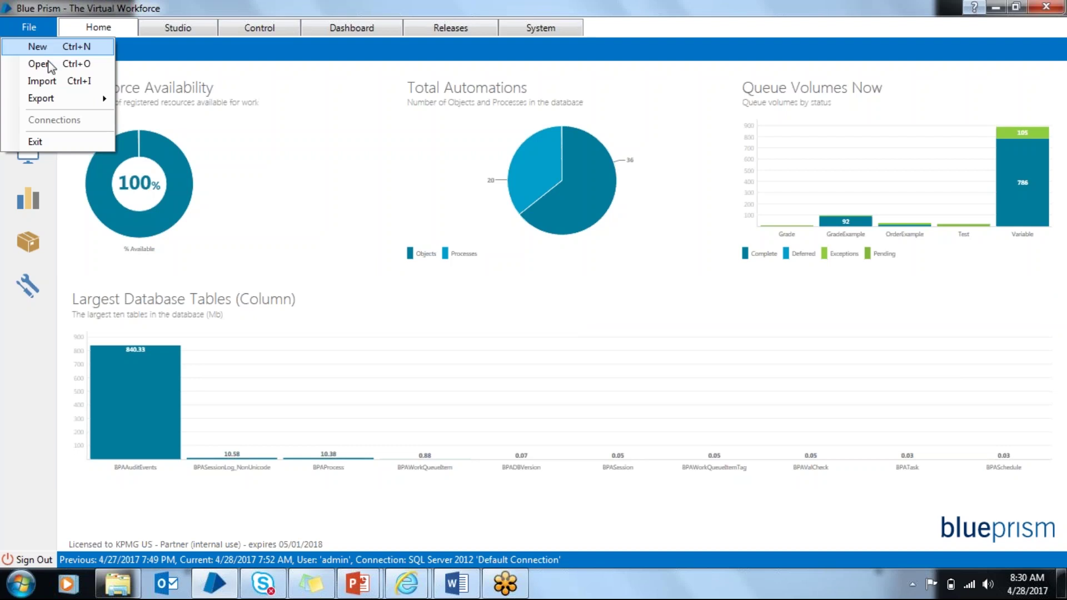
{"action": "mouse_move", "coordinate": [70, 103]}
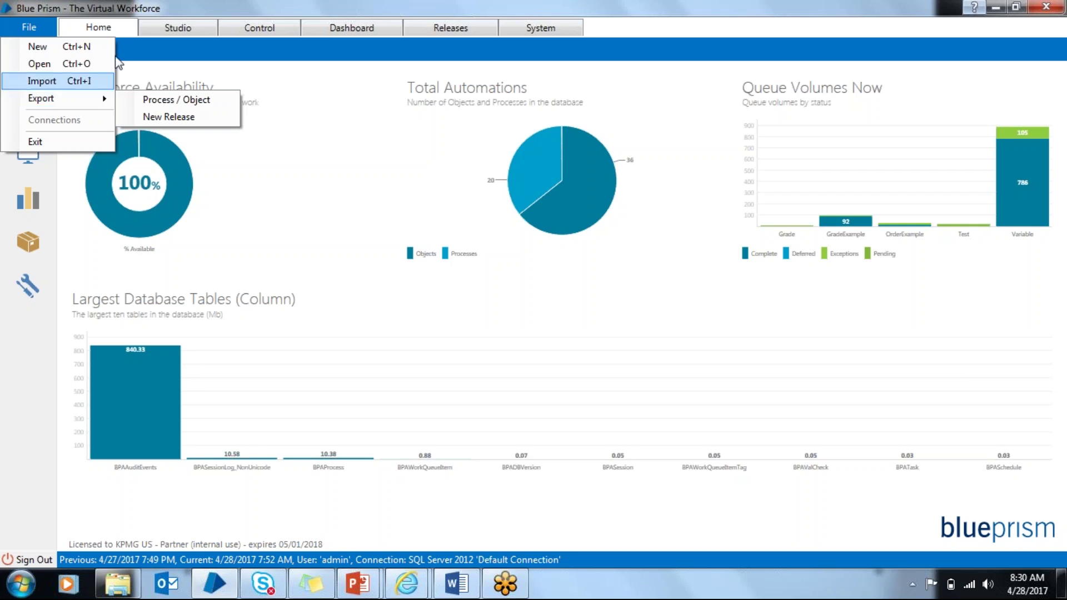
{"action": "left_click", "coordinate": [277, 110]}
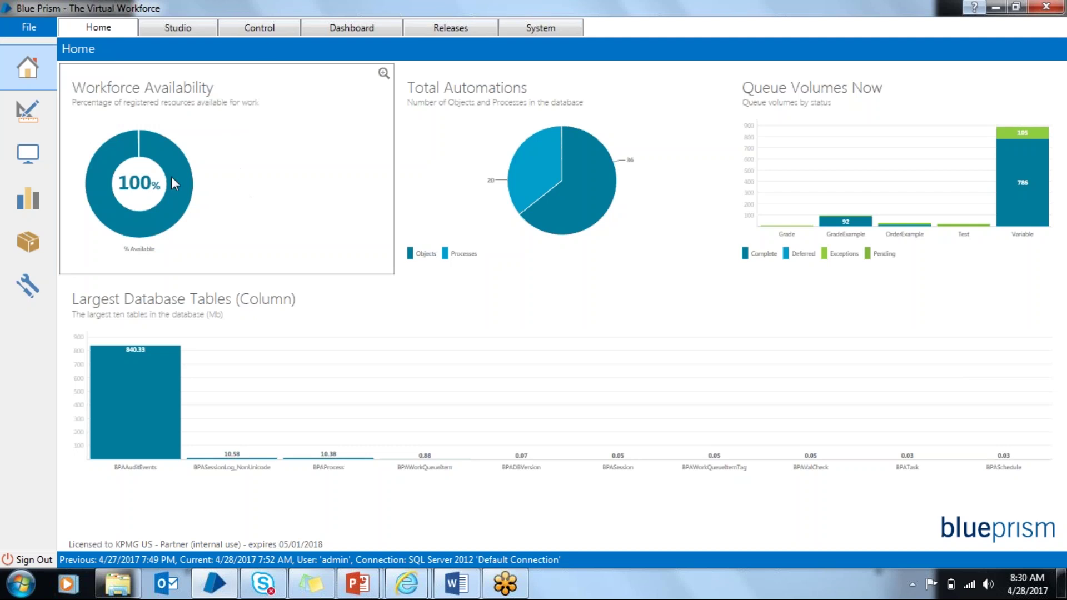
{"action": "mouse_move", "coordinate": [174, 184]}
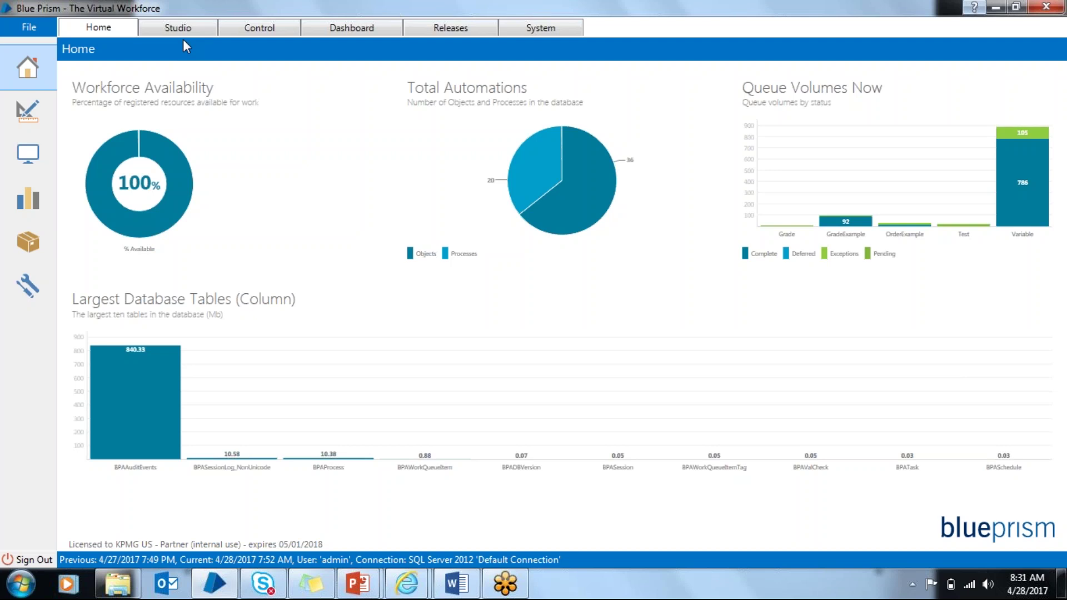
Step: Create a business object named Test under Objects and open it maximized in Object Studio
{"action": "left_click", "coordinate": [176, 32]}
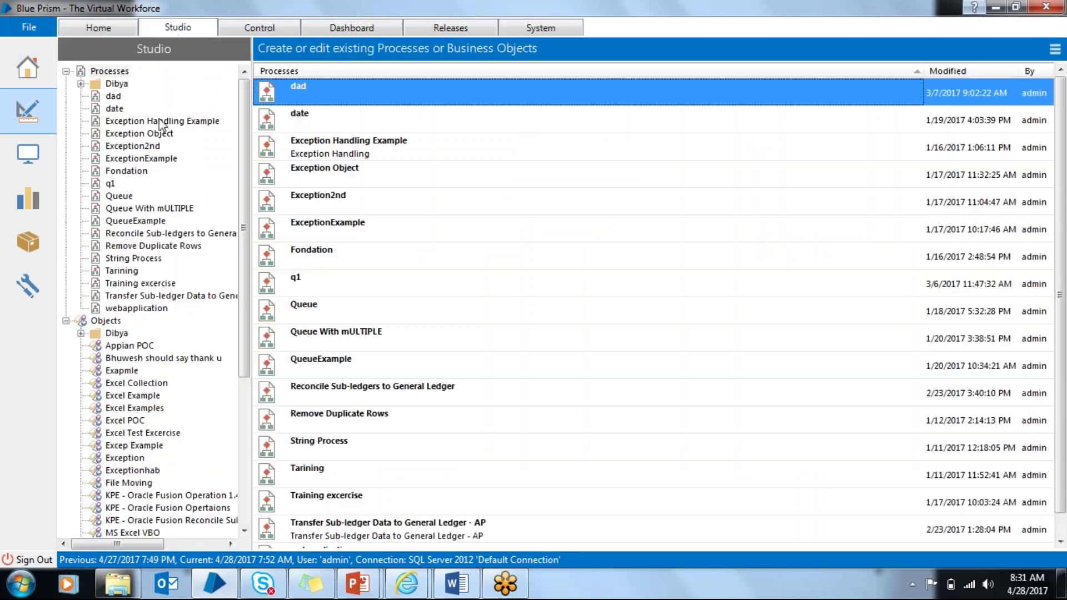
{"action": "left_click", "coordinate": [111, 321]}
{"action": "right_click", "coordinate": [146, 314]}
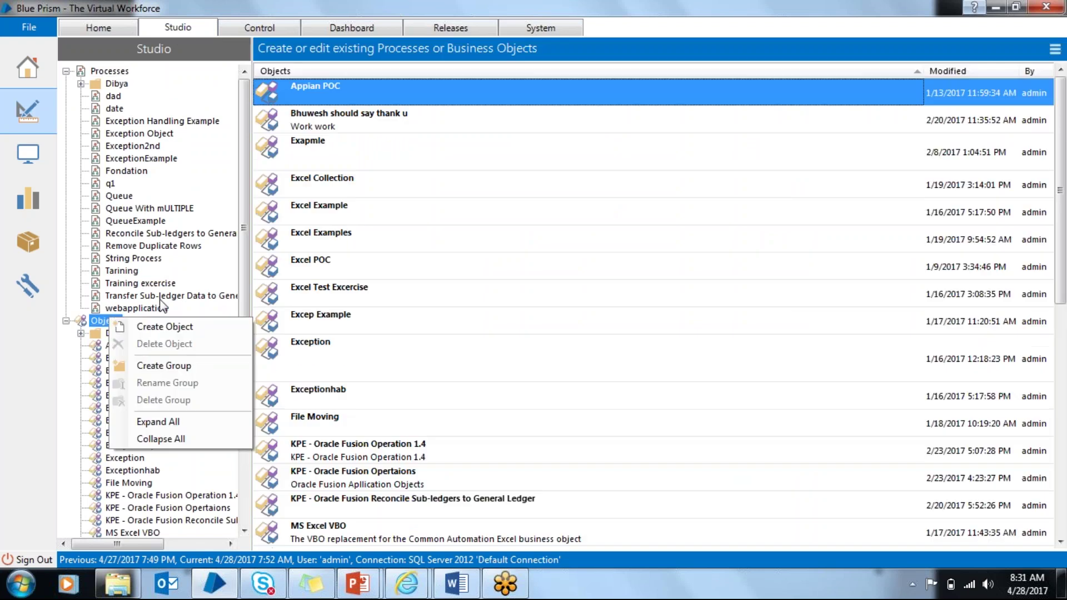
{"action": "left_click", "coordinate": [166, 331]}
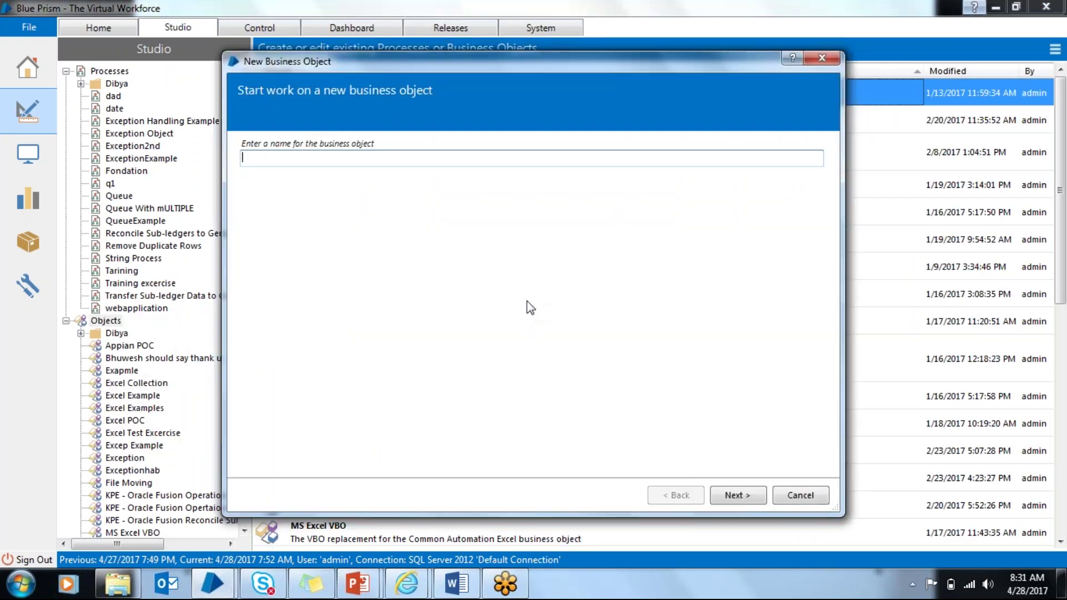
{"action": "type", "text": "Test"}
{"action": "key", "text": "Return"}
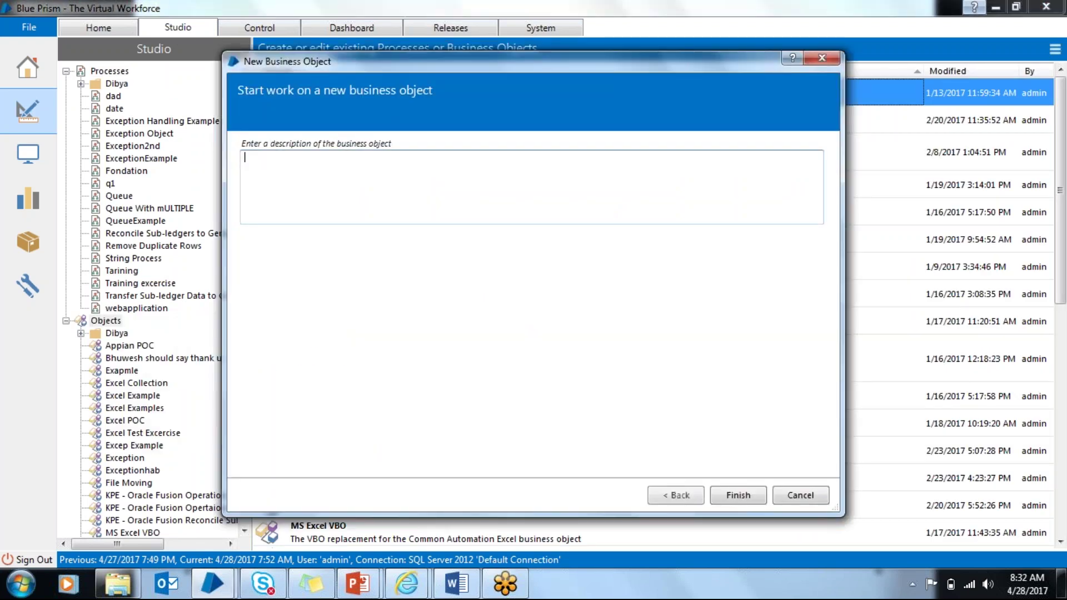
{"action": "left_click", "coordinate": [739, 496]}
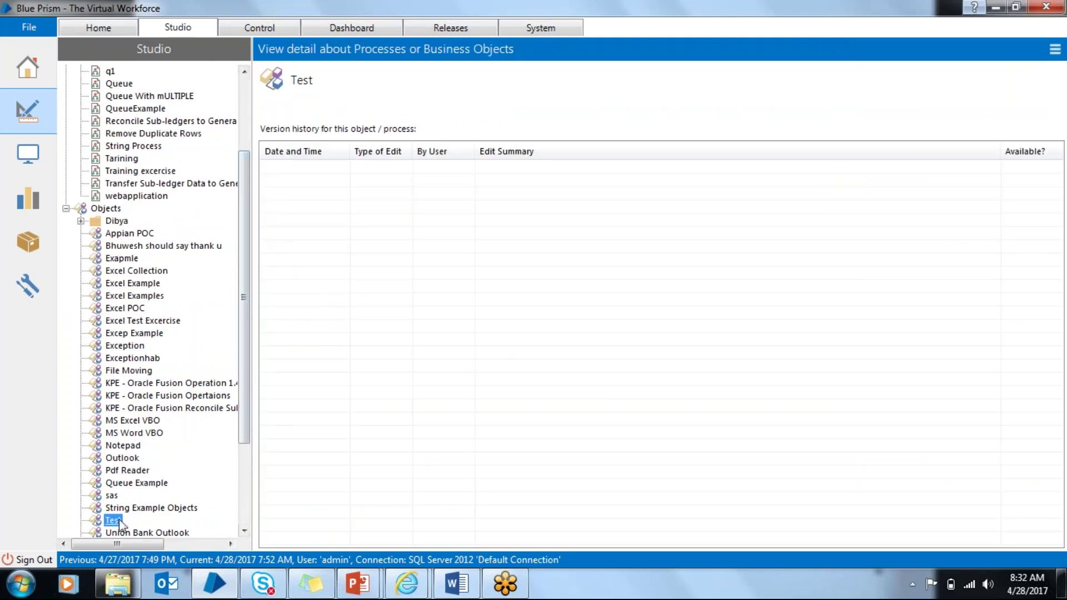
{"action": "double_click", "coordinate": [113, 521]}
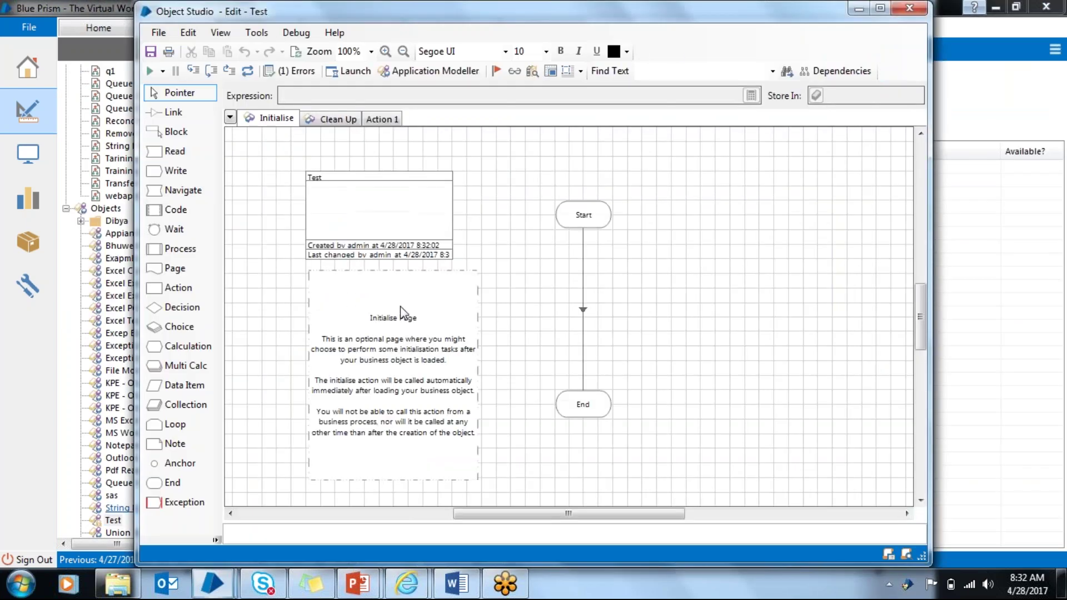
{"action": "double_click", "coordinate": [721, 8]}
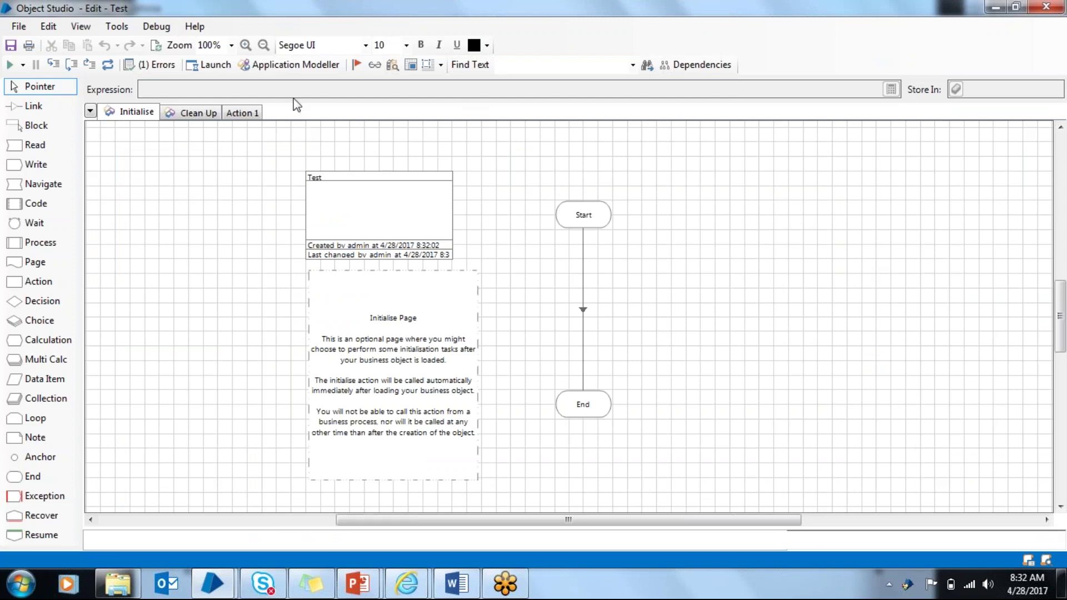
Step: Set up Test as a browser-based application launched from the iexplore.exe executable
{"action": "left_click", "coordinate": [315, 69]}
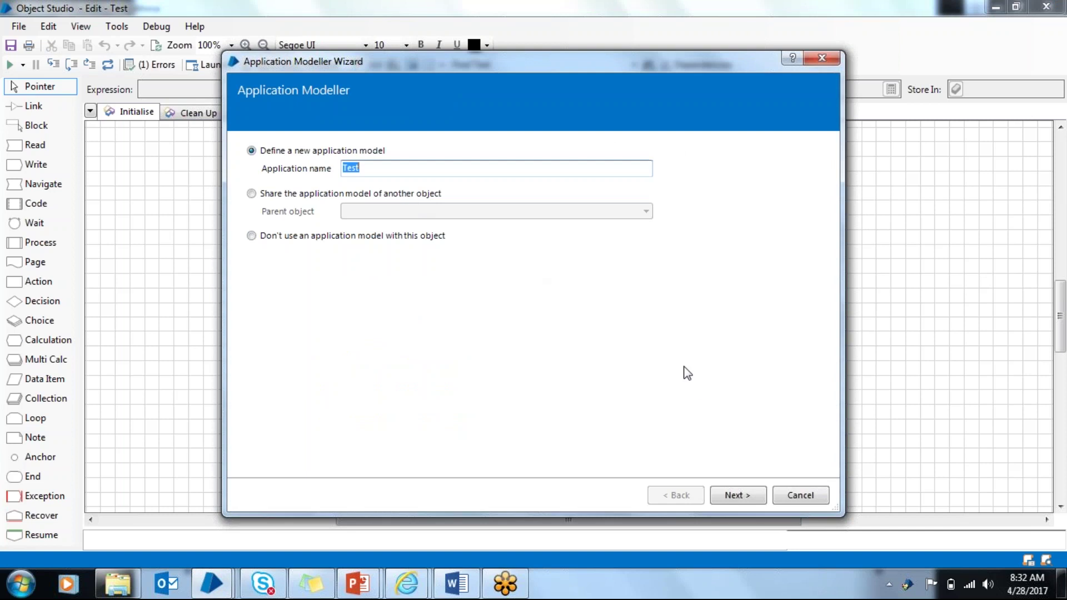
{"action": "left_click", "coordinate": [743, 487]}
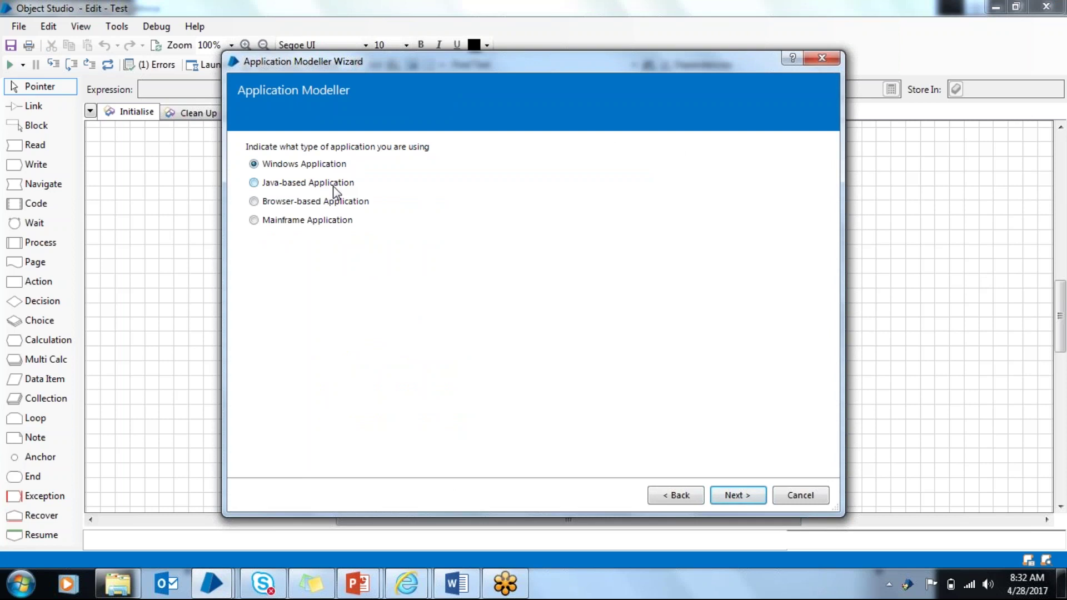
{"action": "left_click", "coordinate": [258, 202]}
{"action": "left_click", "coordinate": [741, 496]}
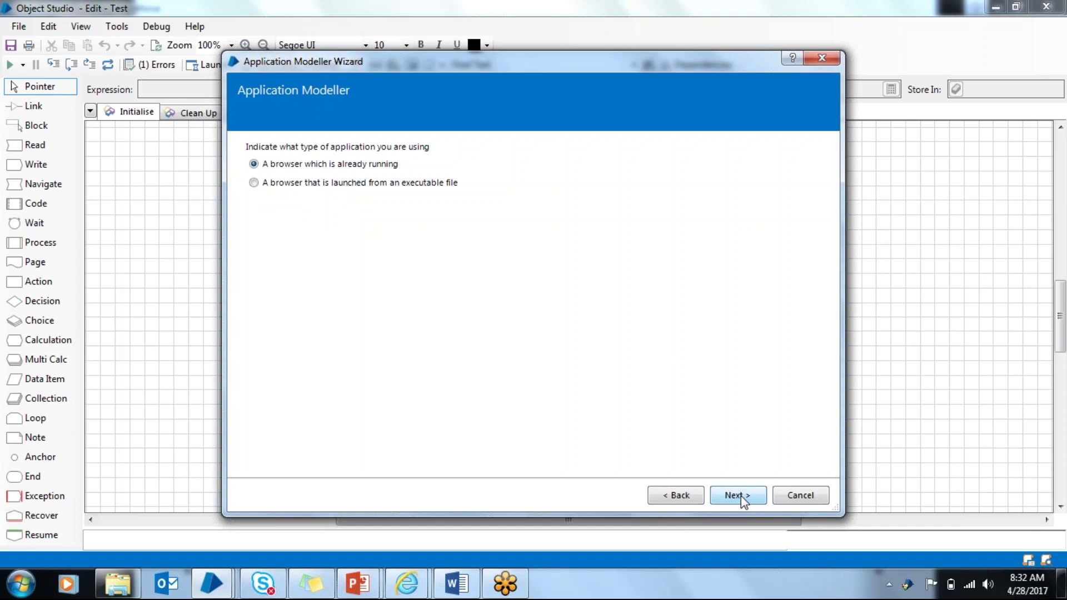
{"action": "left_click", "coordinate": [313, 185]}
{"action": "left_click", "coordinate": [748, 502]}
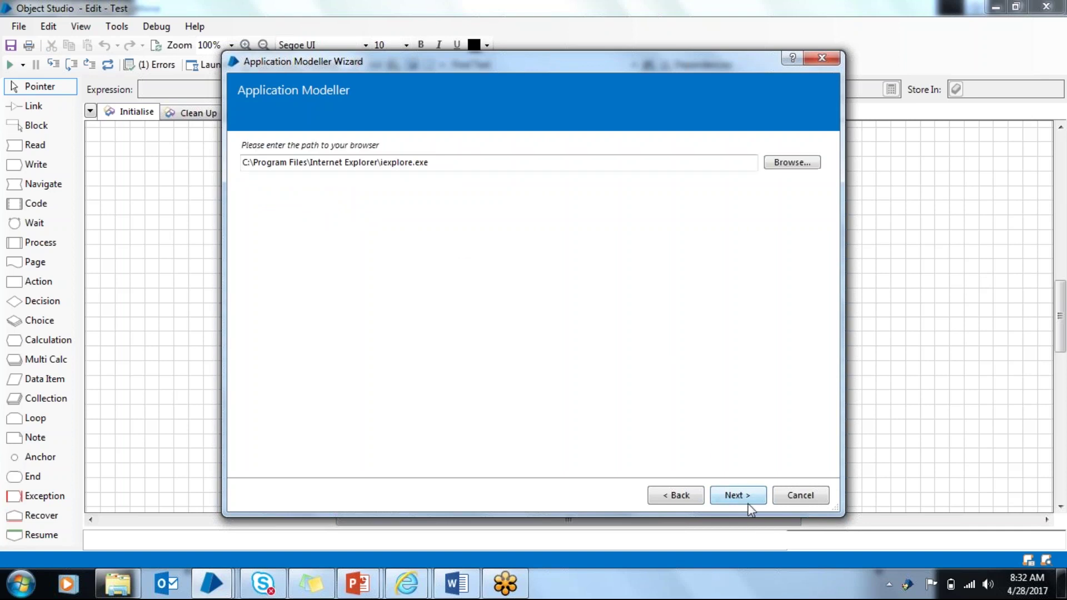
{"action": "left_click", "coordinate": [750, 507]}
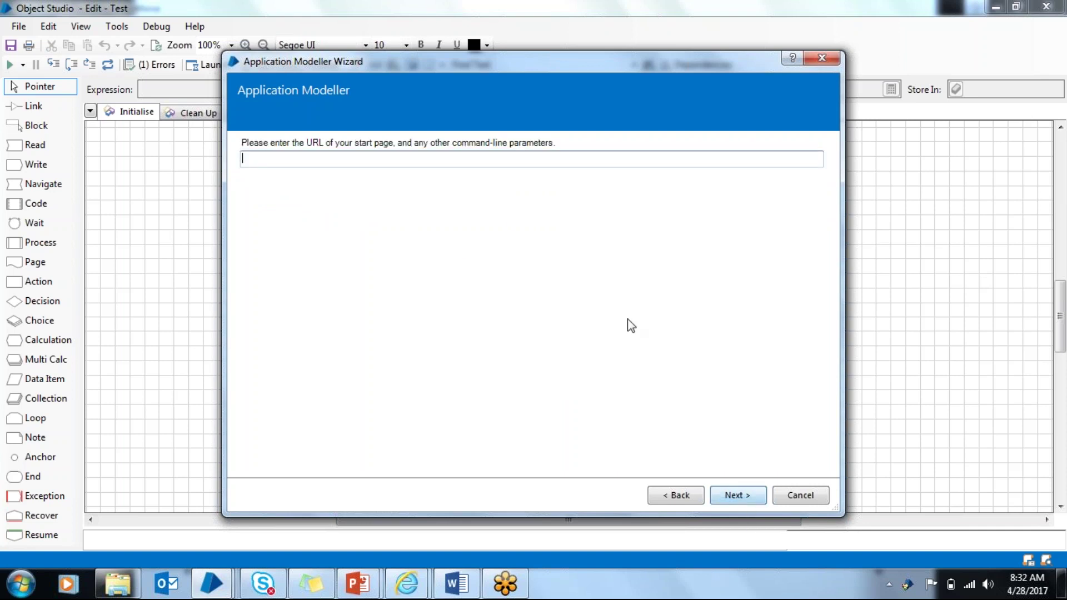
{"action": "left_click", "coordinate": [497, 159]}
{"action": "type", "text": "www.google.com"}
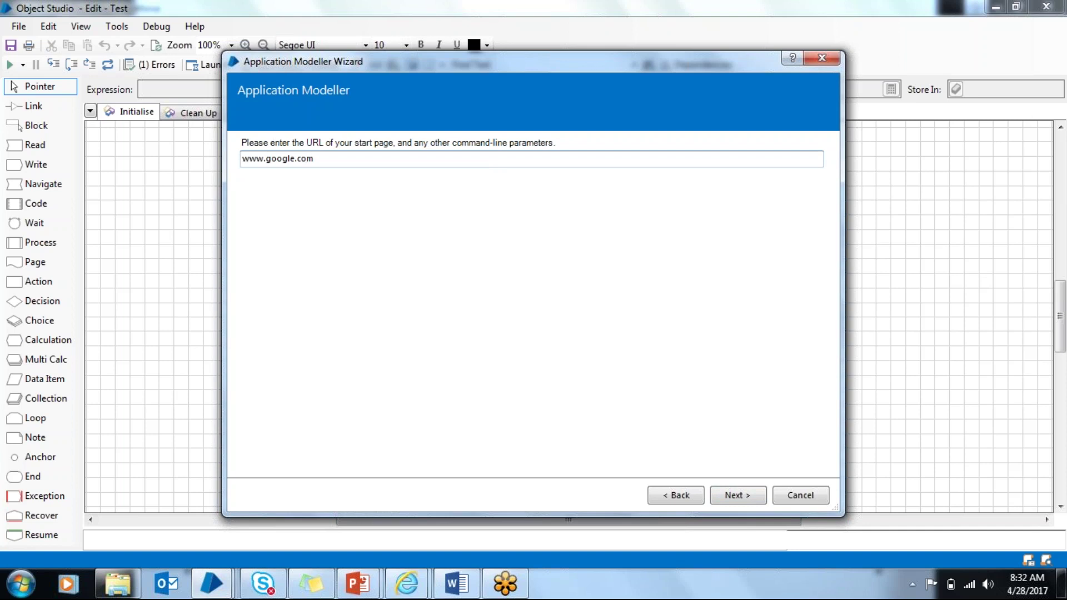
{"action": "left_click", "coordinate": [736, 501]}
{"action": "left_click", "coordinate": [736, 501]}
{"action": "left_click", "coordinate": [735, 501]}
{"action": "left_click", "coordinate": [736, 501]}
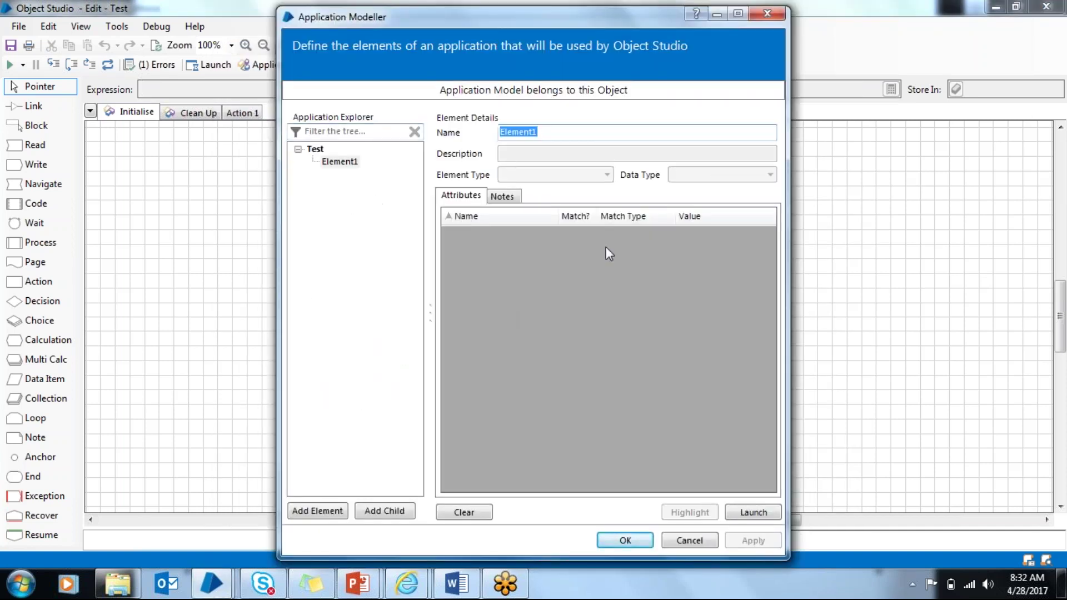
Step: Try launching the Test application and dismiss the invalid URI error
{"action": "left_click", "coordinate": [316, 151]}
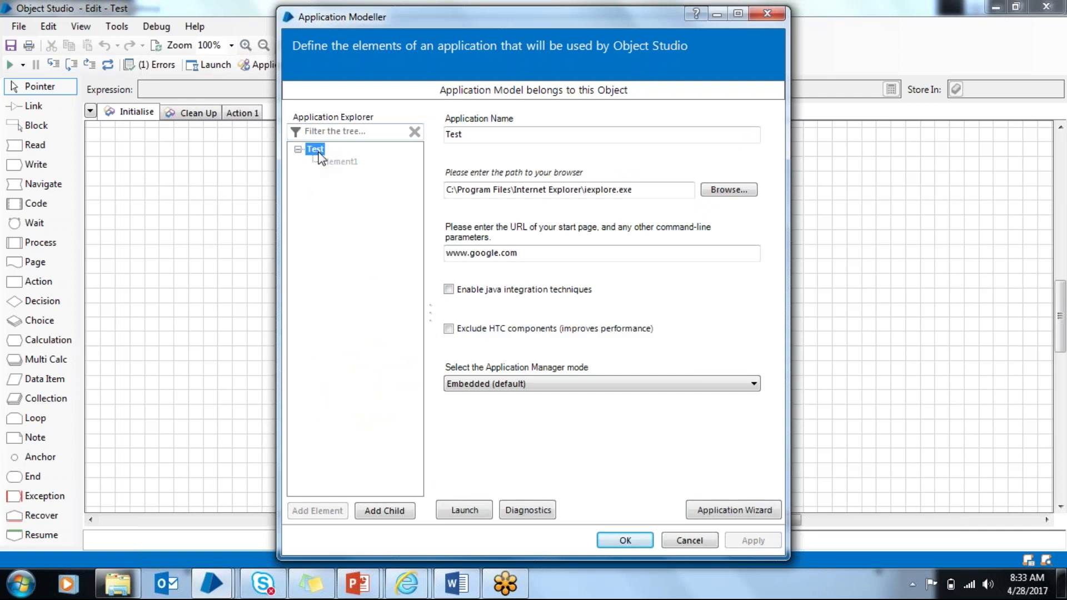
{"action": "left_click", "coordinate": [480, 514]}
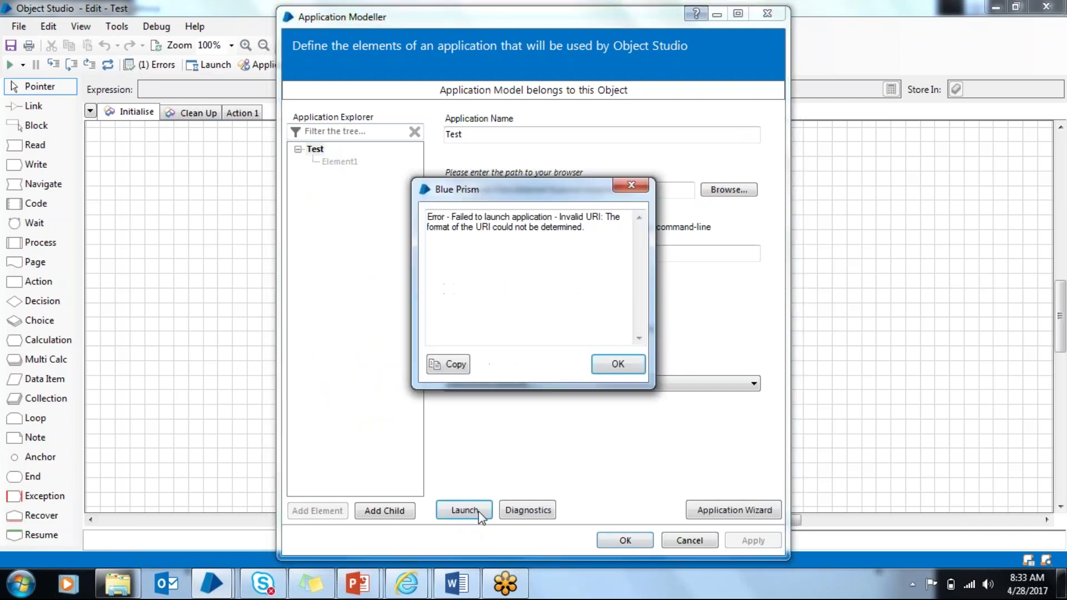
{"action": "left_click", "coordinate": [620, 367]}
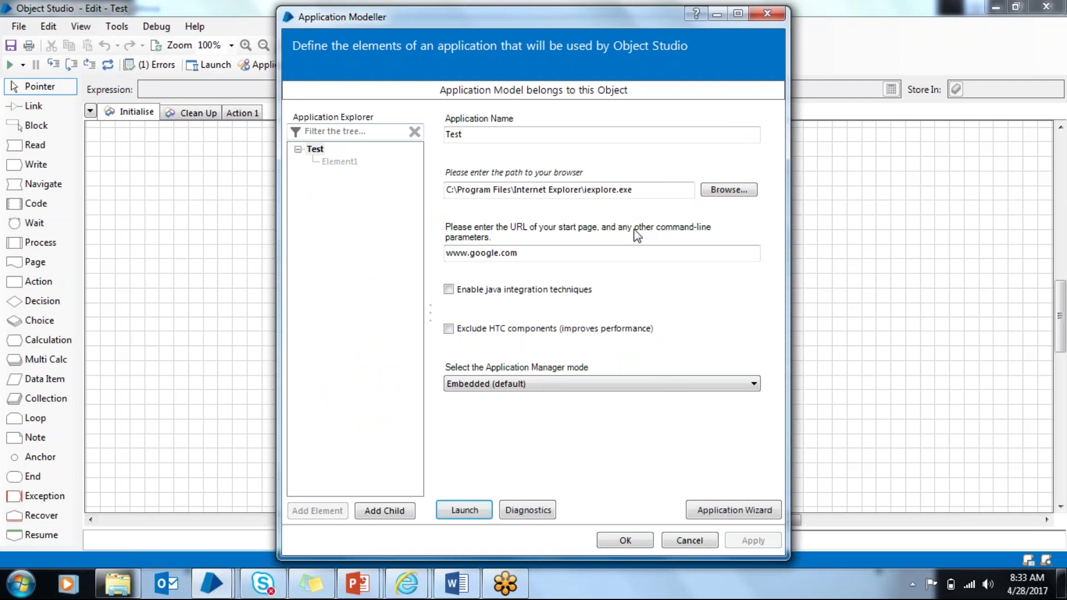
{"action": "left_click_drag", "start_coordinate": [578, 251], "coordinate": [350, 243]}
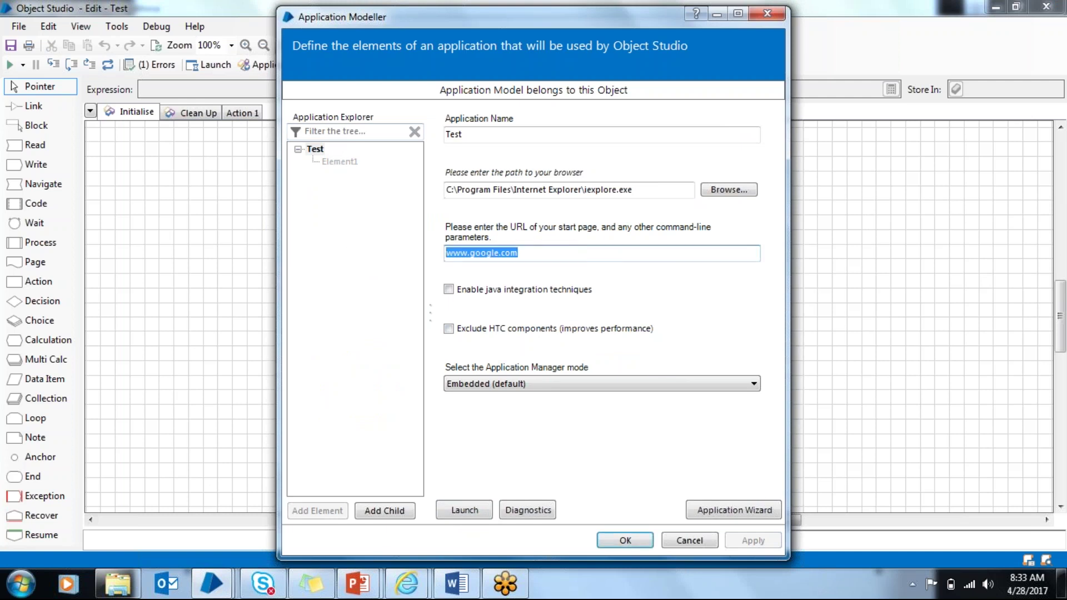
{"action": "key", "text": "Delete"}
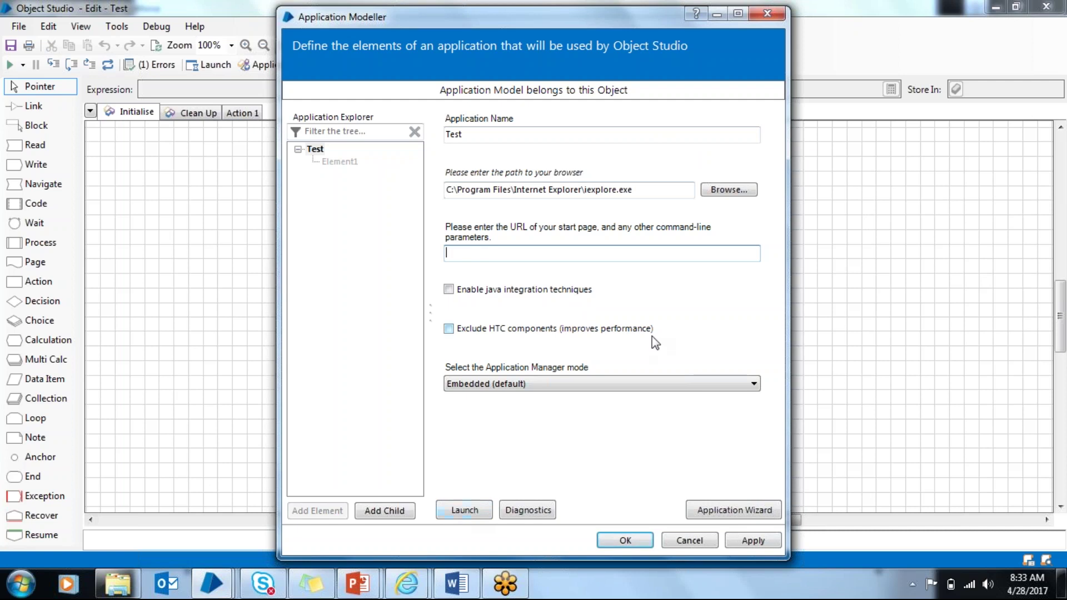
{"action": "left_click", "coordinate": [758, 15]}
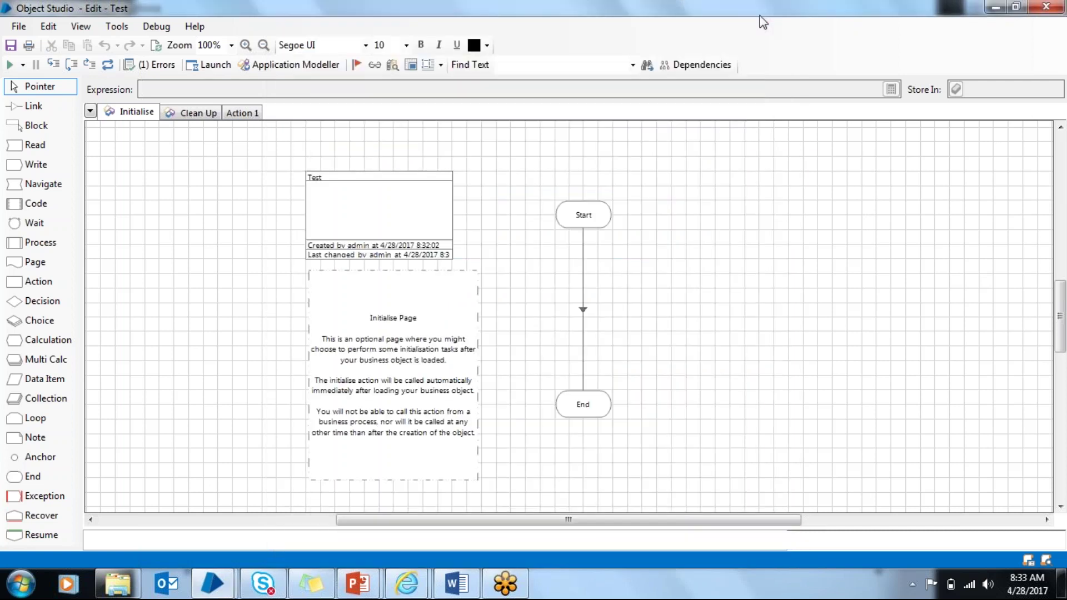
Step: Switch to the Test object's Action 1 page with its Start and End stages
{"action": "left_click", "coordinate": [233, 114]}
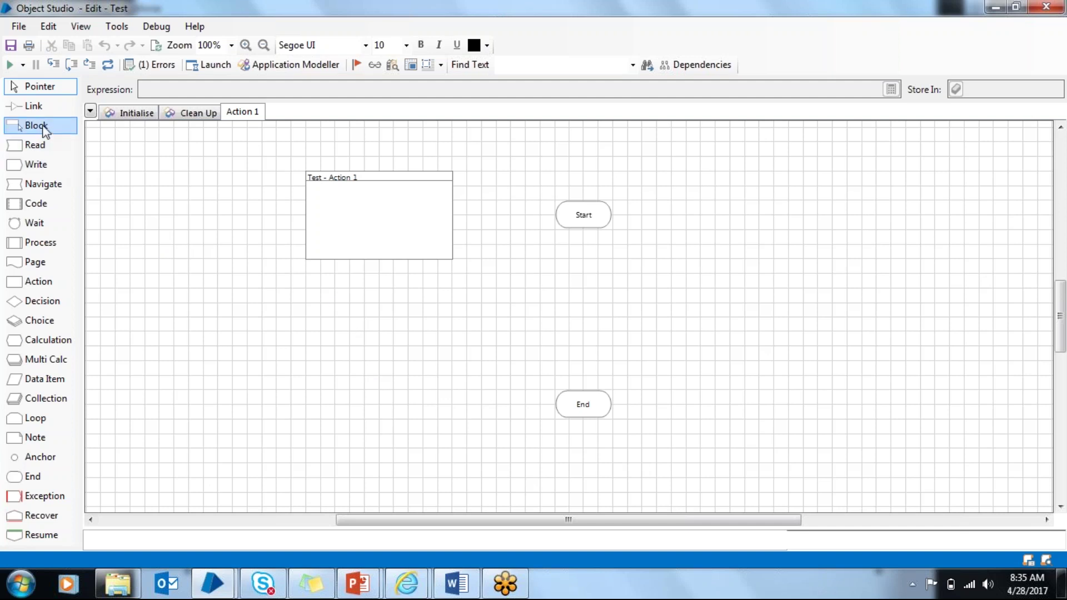
{"action": "left_click_drag", "start_coordinate": [36, 146], "coordinate": [11, 145]}
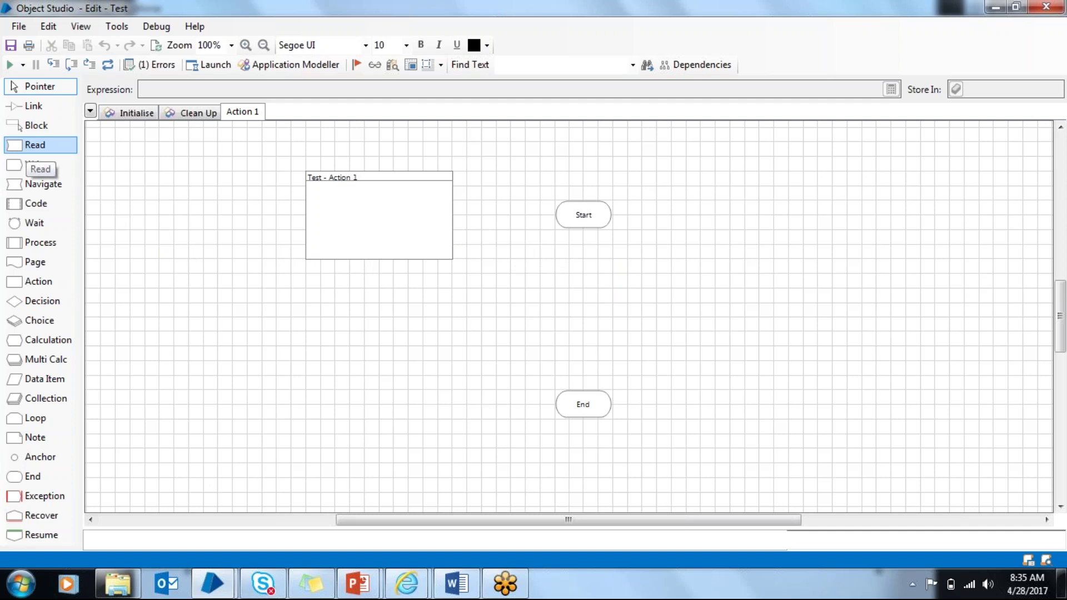
{"action": "left_click_drag", "start_coordinate": [33, 146], "coordinate": [607, 301]}
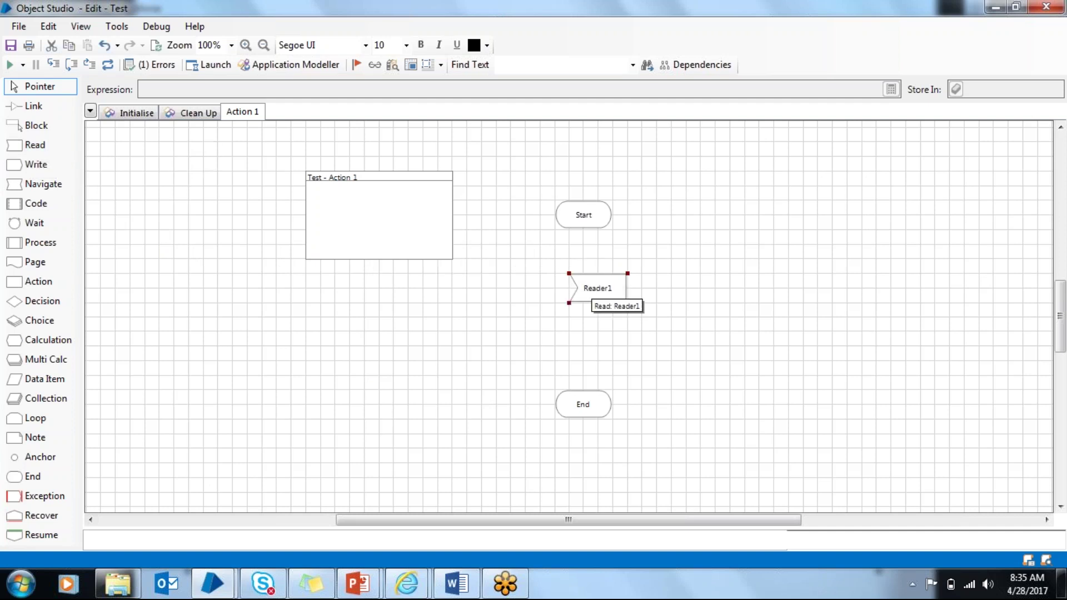
{"action": "double_click", "coordinate": [594, 289]}
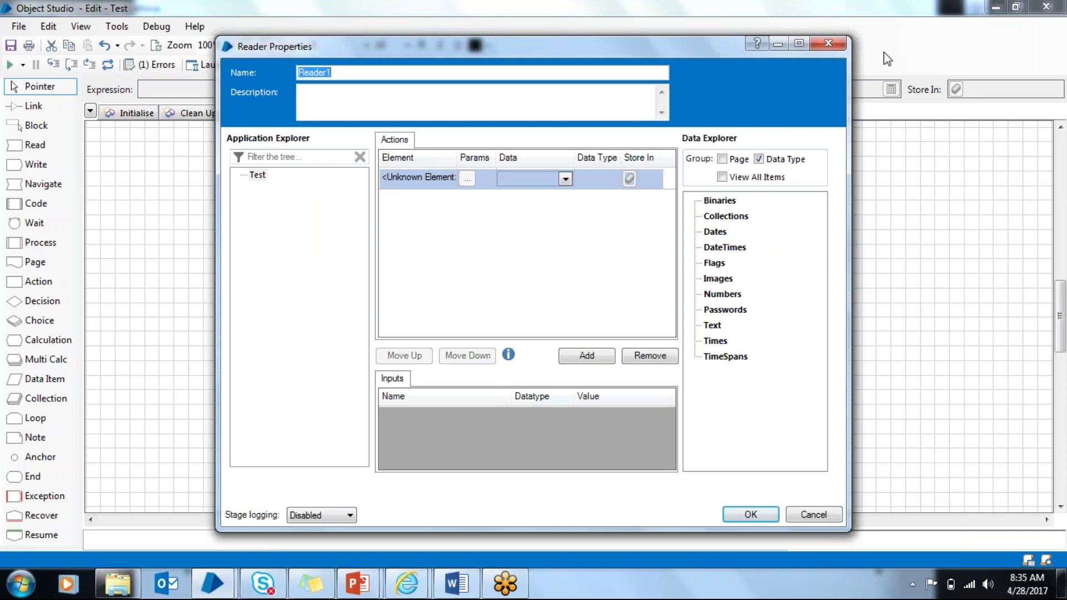
{"action": "left_click", "coordinate": [827, 44]}
Step: Load google.com in a new Internet Explorer tab, then close that tab
{"action": "mouse_move", "coordinate": [407, 583]}
{"action": "left_click", "coordinate": [374, 539]}
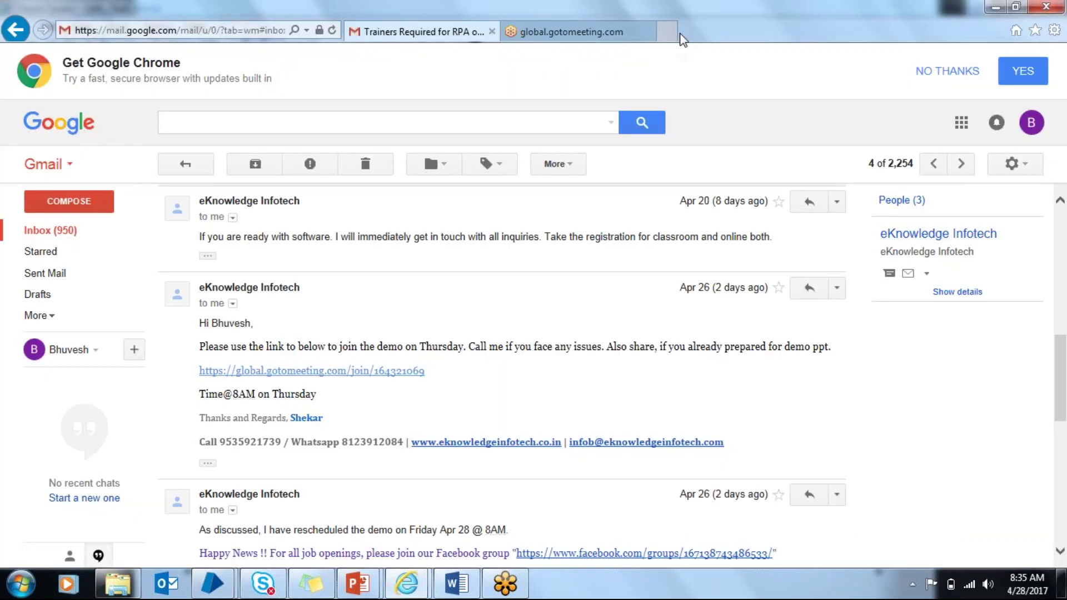
{"action": "left_click", "coordinate": [665, 33]}
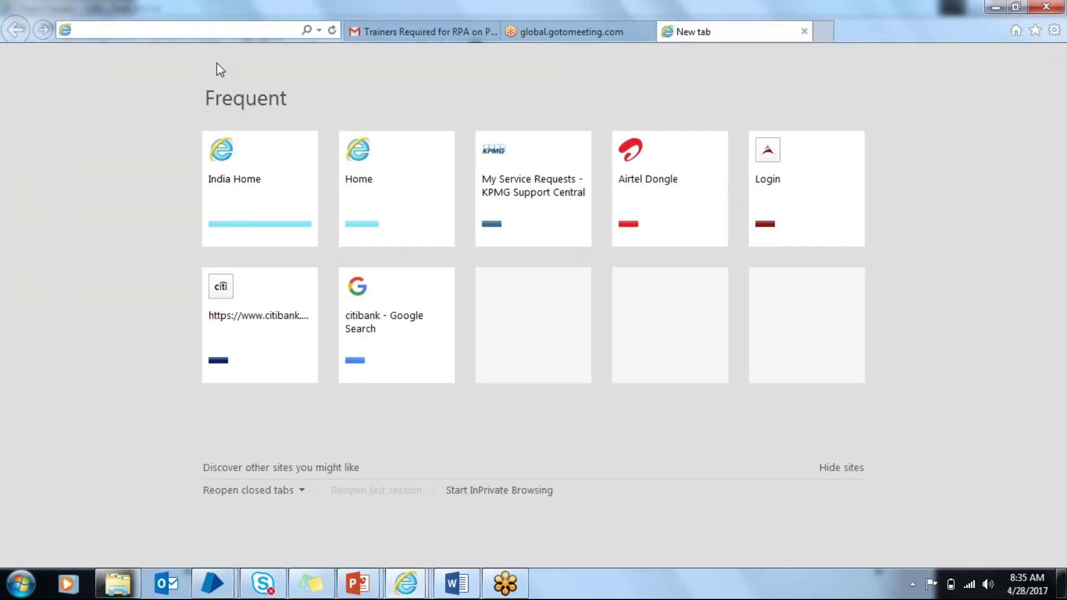
{"action": "type", "text": "gws_rd=ssl#spf=1"}
{"action": "key", "text": "Down"}
{"action": "key", "text": "Return"}
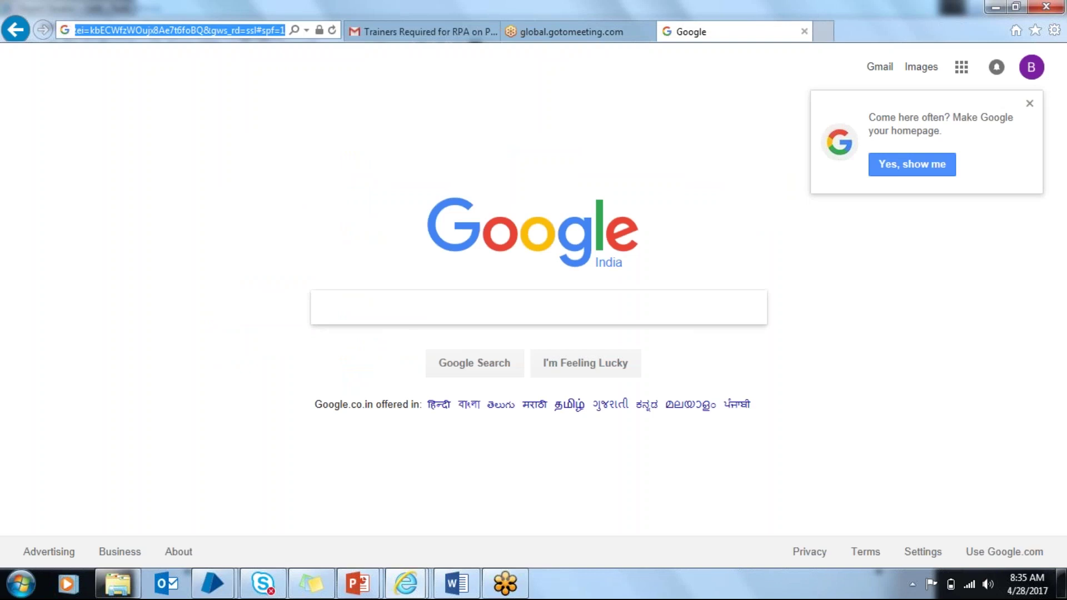
{"action": "left_click", "coordinate": [804, 31]}
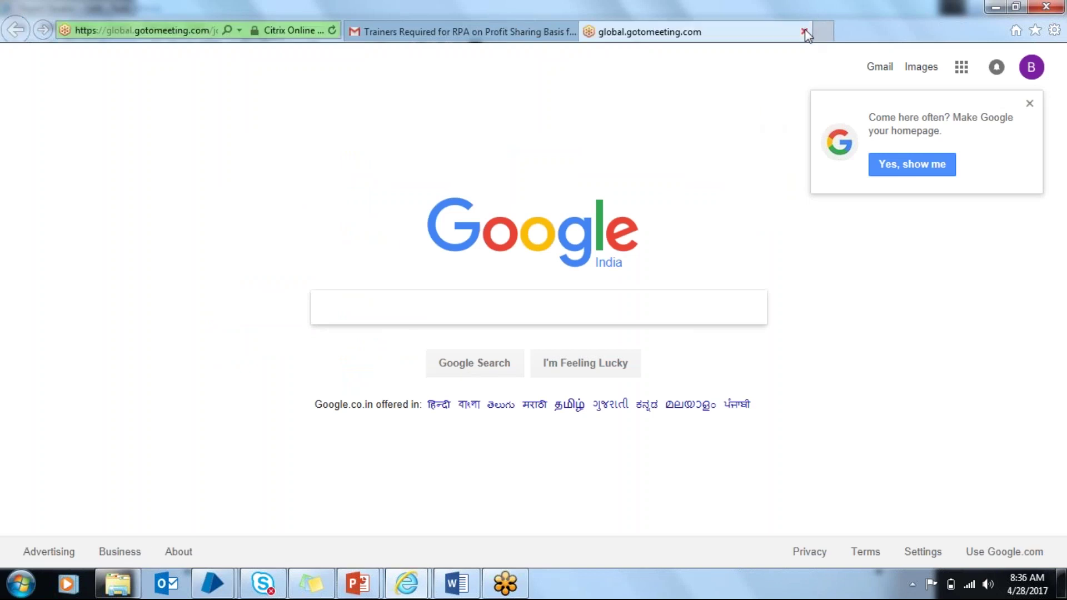
Step: Open Test's application model in Application Modeller and start the Application Wizard
{"action": "mouse_move", "coordinate": [212, 589]}
{"action": "left_click", "coordinate": [331, 525]}
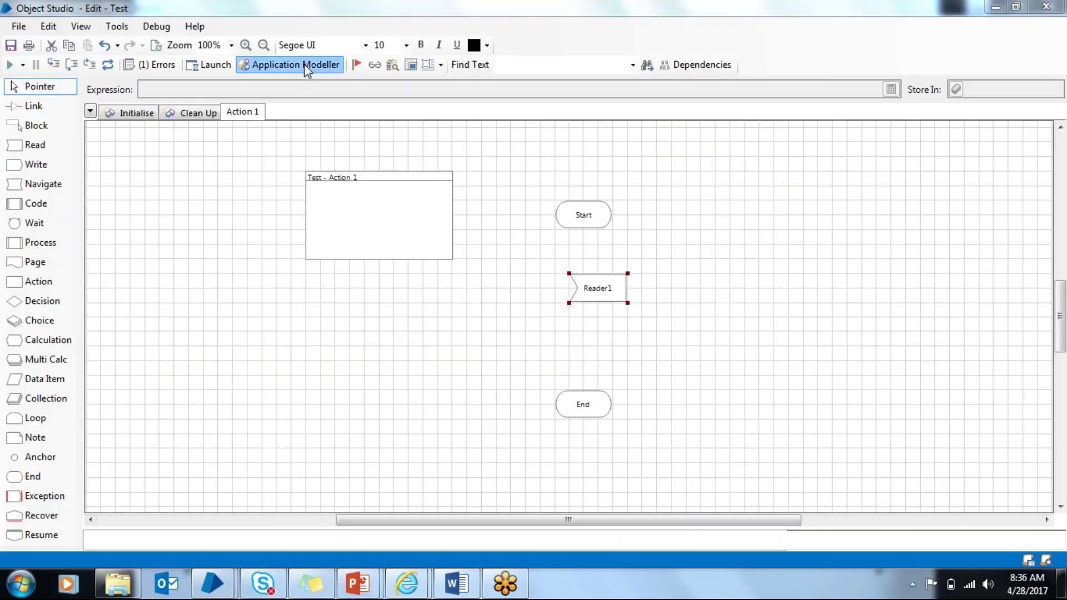
{"action": "left_click", "coordinate": [305, 65]}
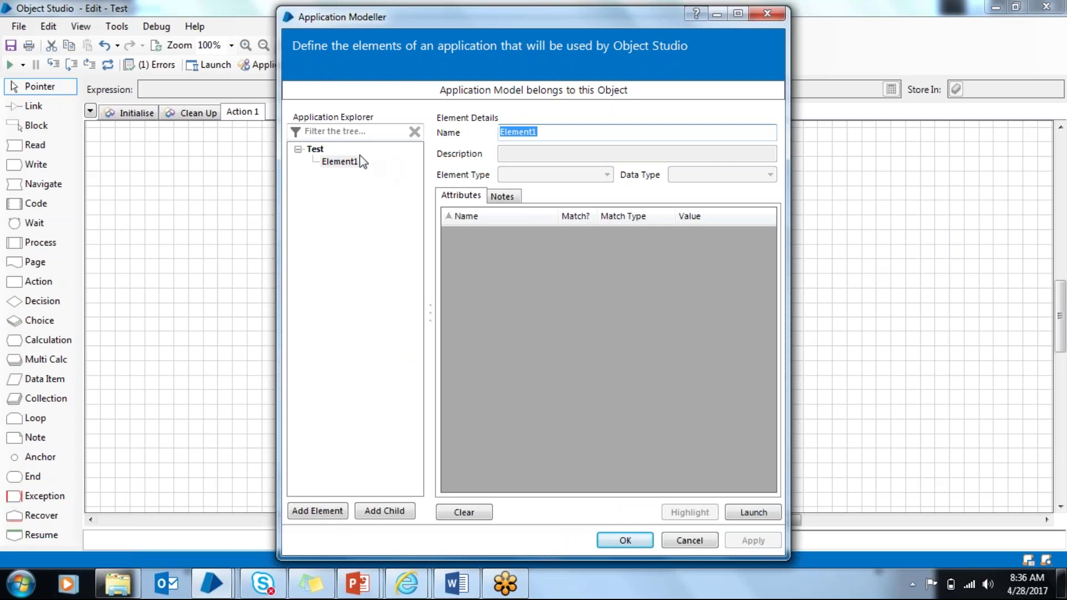
{"action": "left_click", "coordinate": [315, 149]}
{"action": "left_click", "coordinate": [723, 511]}
{"action": "left_click", "coordinate": [739, 502]}
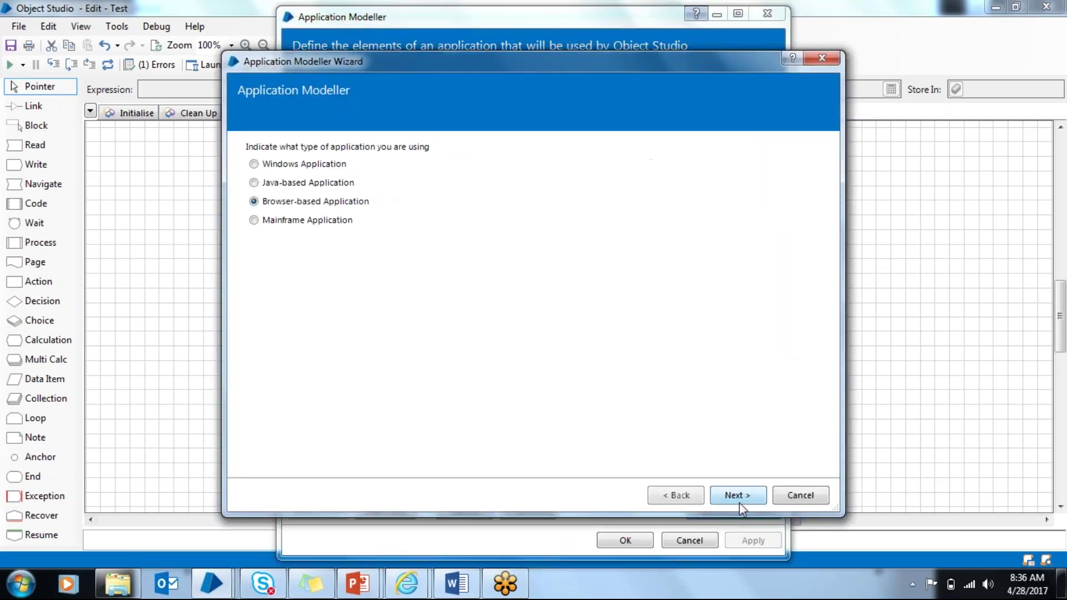
{"action": "left_click", "coordinate": [738, 502]}
{"action": "left_click", "coordinate": [739, 503]}
{"action": "left_click", "coordinate": [738, 502]}
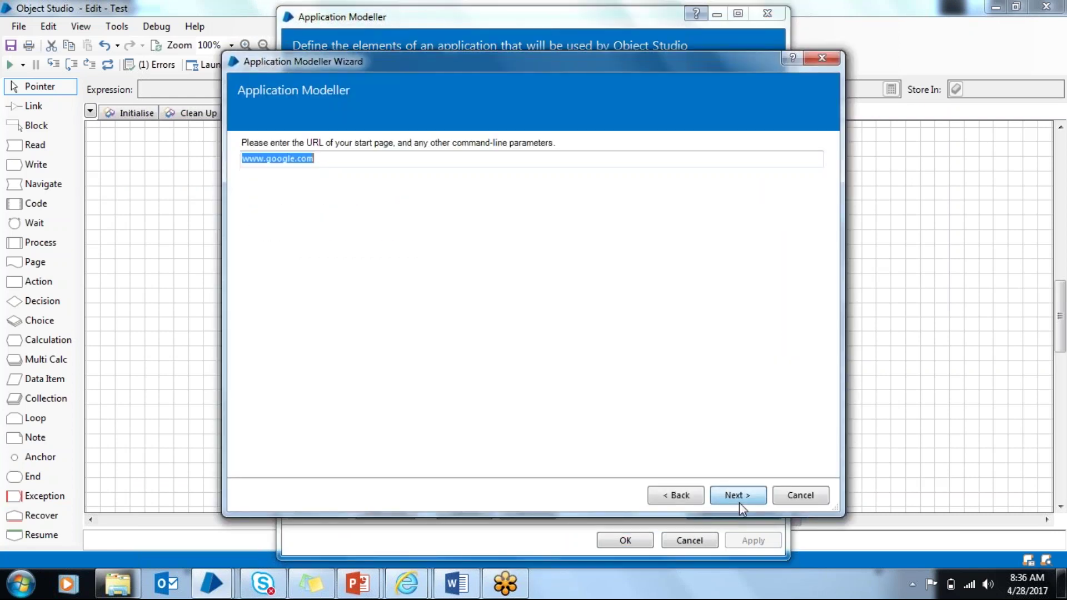
{"action": "type", "text": "https://www.google.co.in/?gfe_rd=cr&ei=kbECWfzWOujx8Ae7t6foBQ&gws_rd=ssl#spf=1"}
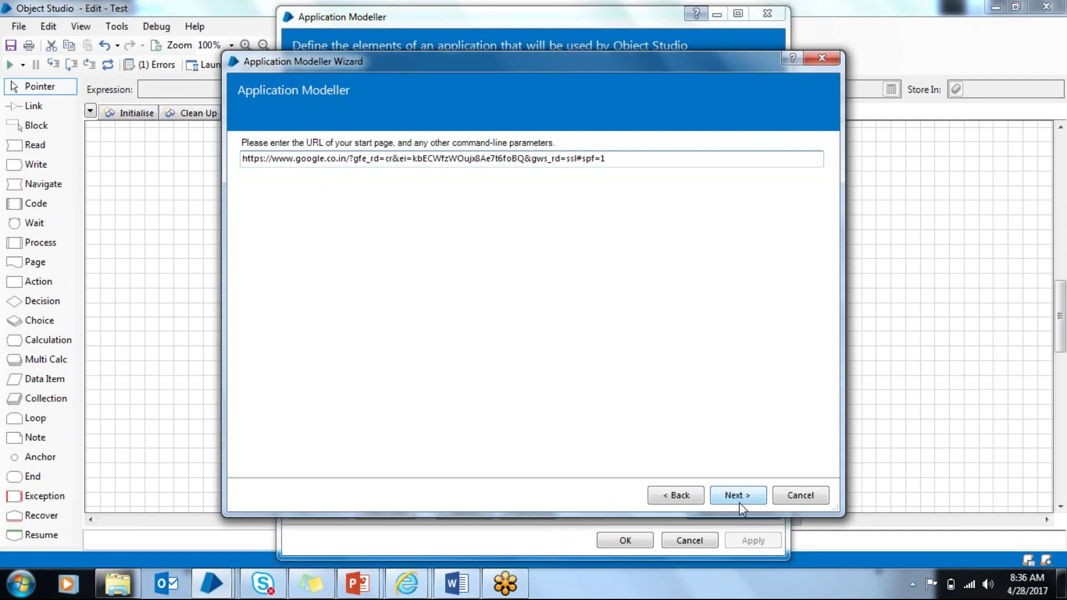
{"action": "left_click", "coordinate": [739, 502]}
{"action": "left_click", "coordinate": [739, 502]}
{"action": "left_click", "coordinate": [739, 502]}
{"action": "left_click", "coordinate": [739, 502]}
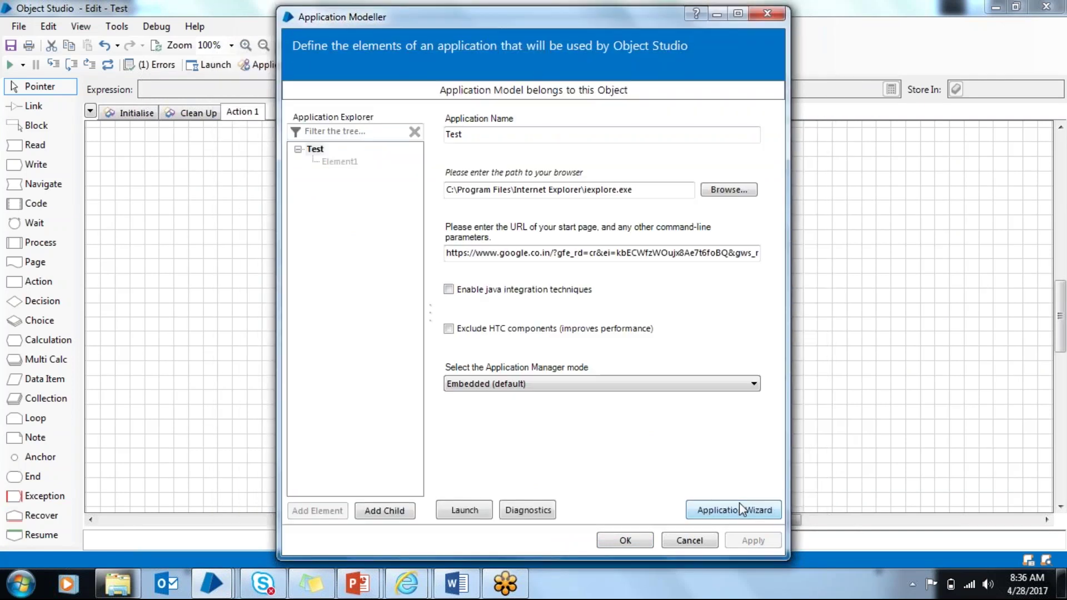
Step: Launch the Test application so Internet Explorer opens the Google India page
{"action": "left_click", "coordinate": [468, 510]}
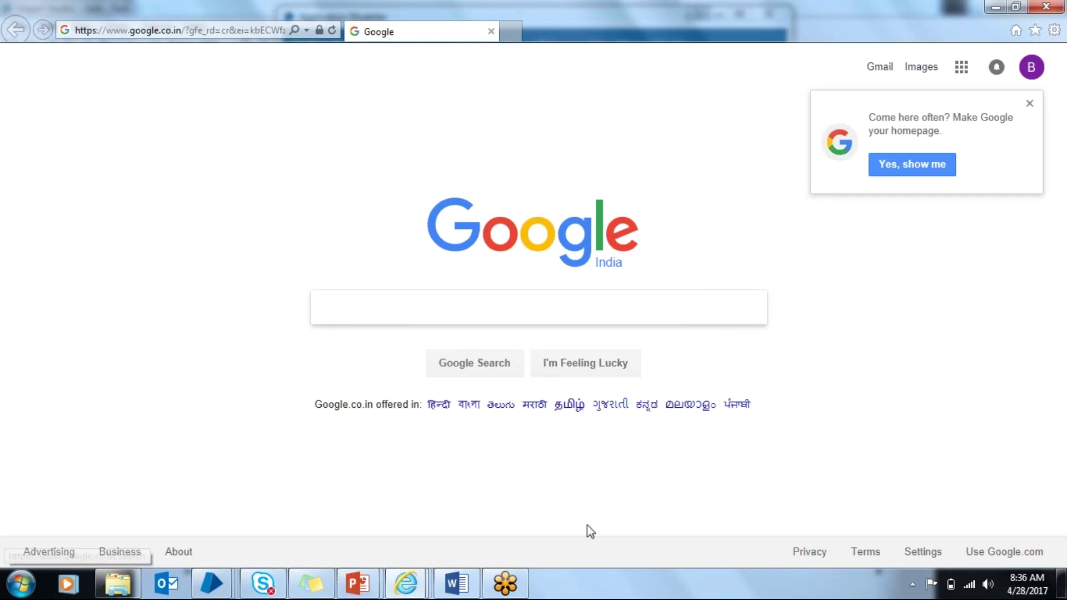
Step: Select Element1 in Application Modeller and start the Identification Tool on the Google page
{"action": "mouse_move", "coordinate": [214, 585]}
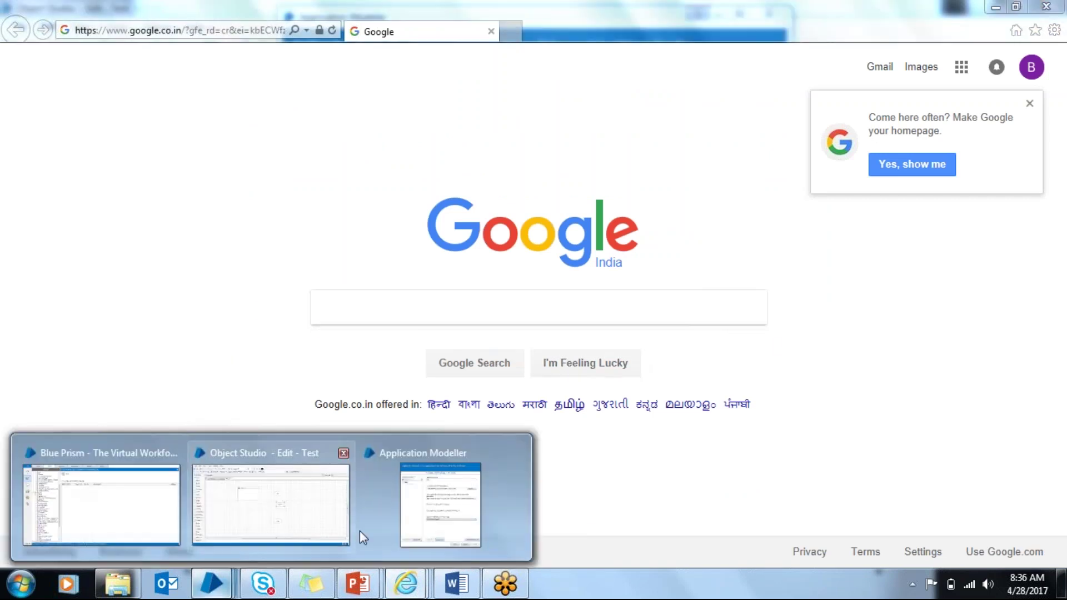
{"action": "left_click", "coordinate": [394, 524]}
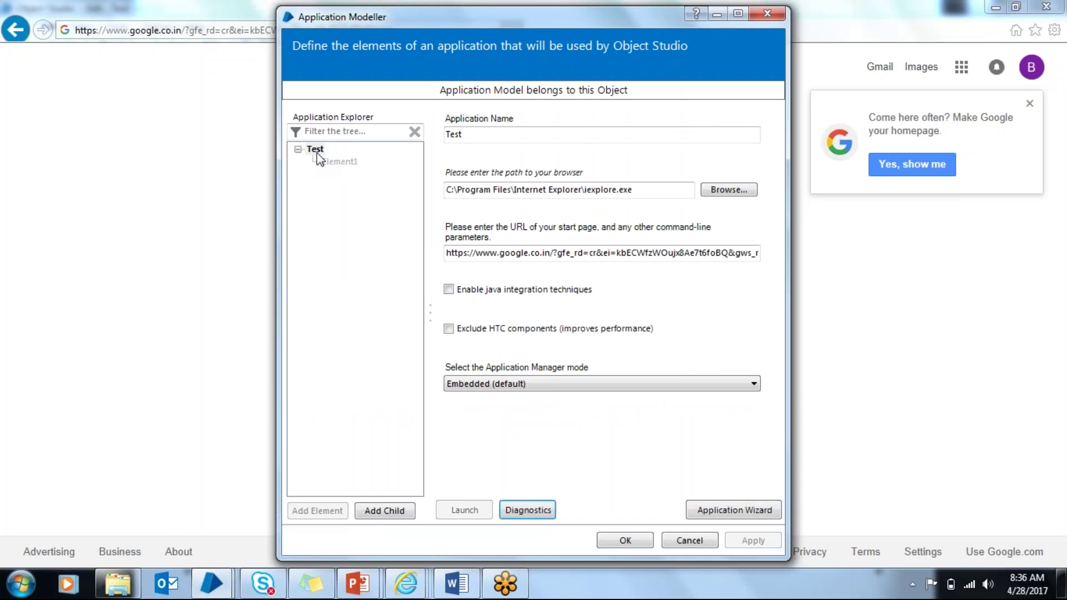
{"action": "left_click", "coordinate": [331, 162]}
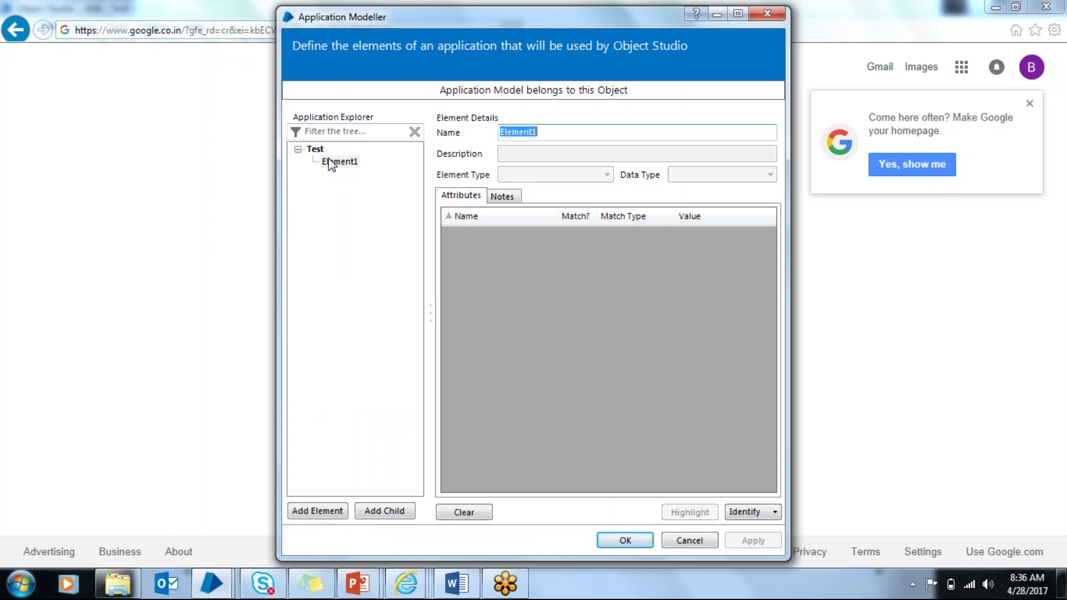
{"action": "left_click", "coordinate": [735, 515]}
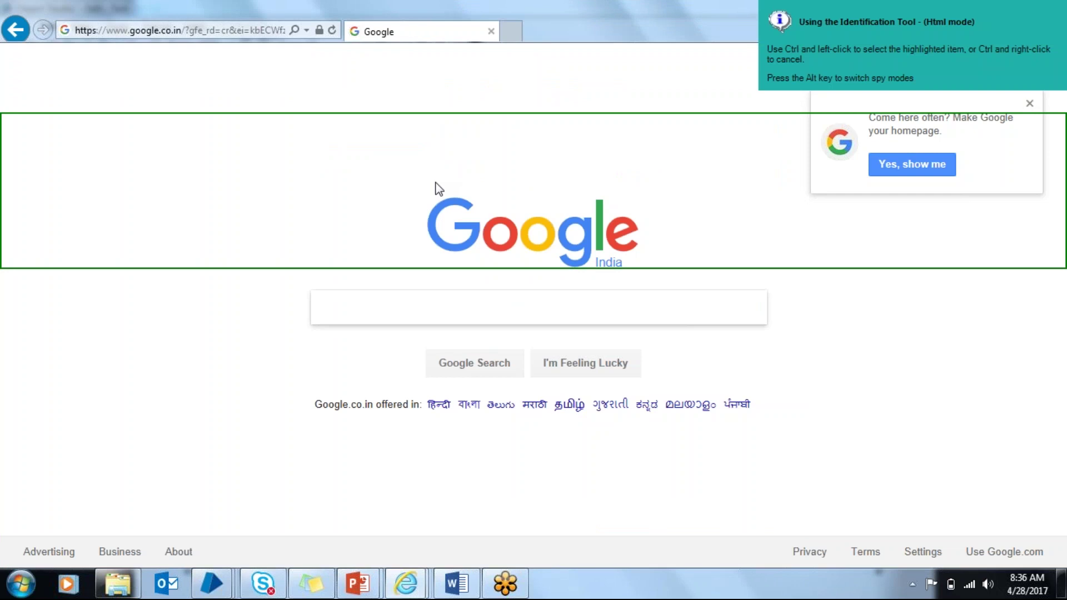
Step: Cycle with Alt through Win32, Accessibility and Region modes back to Html, then capture the Google search box
{"action": "key", "text": "alt"}
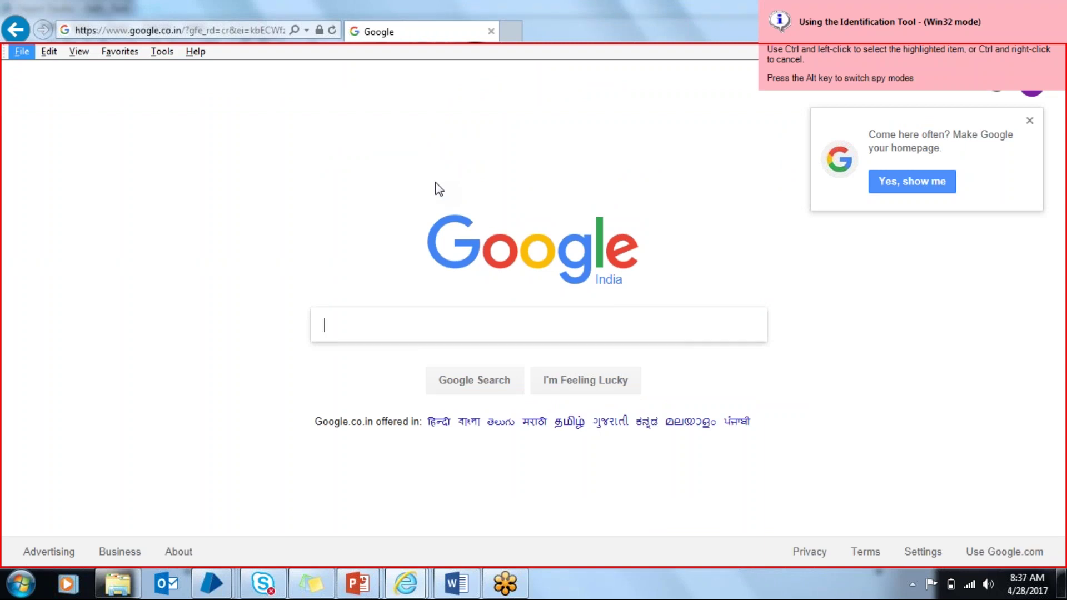
{"action": "key", "text": "alt"}
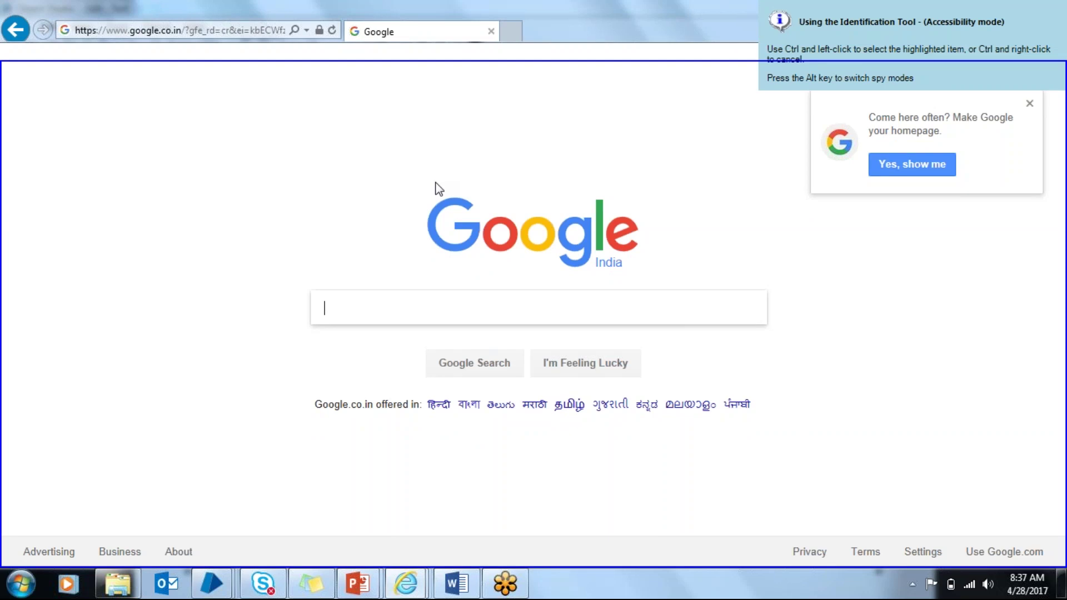
{"action": "key", "text": "alt"}
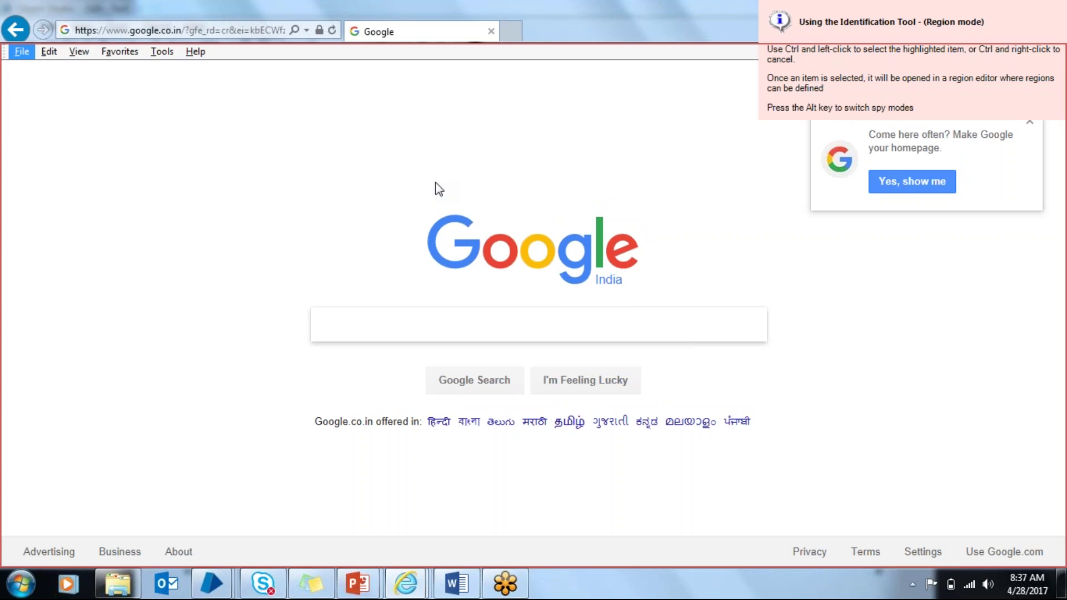
{"action": "key", "text": "Escape"}
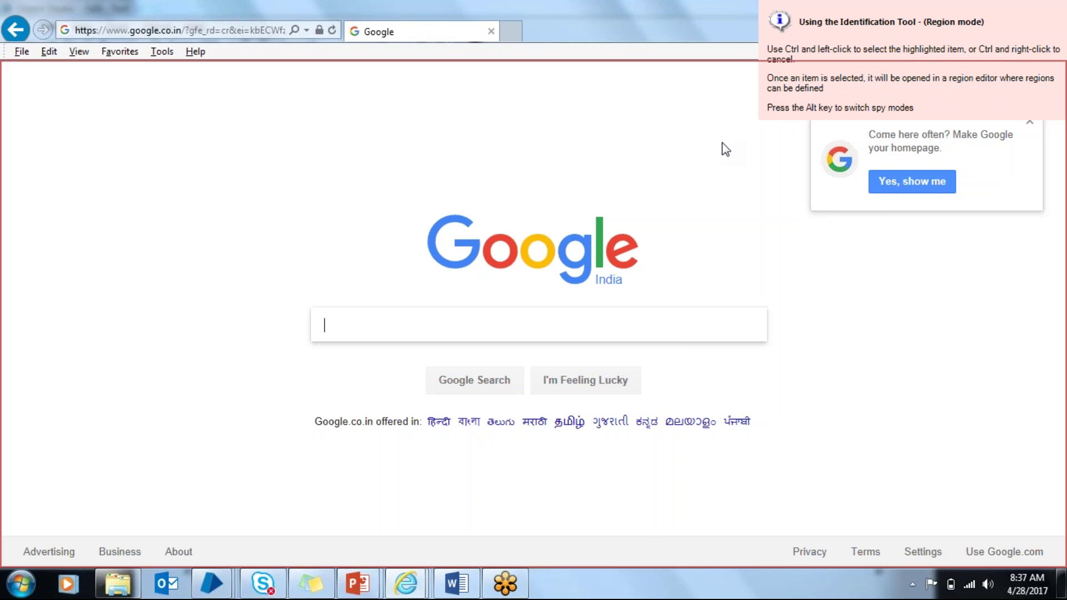
{"action": "key", "text": "alt"}
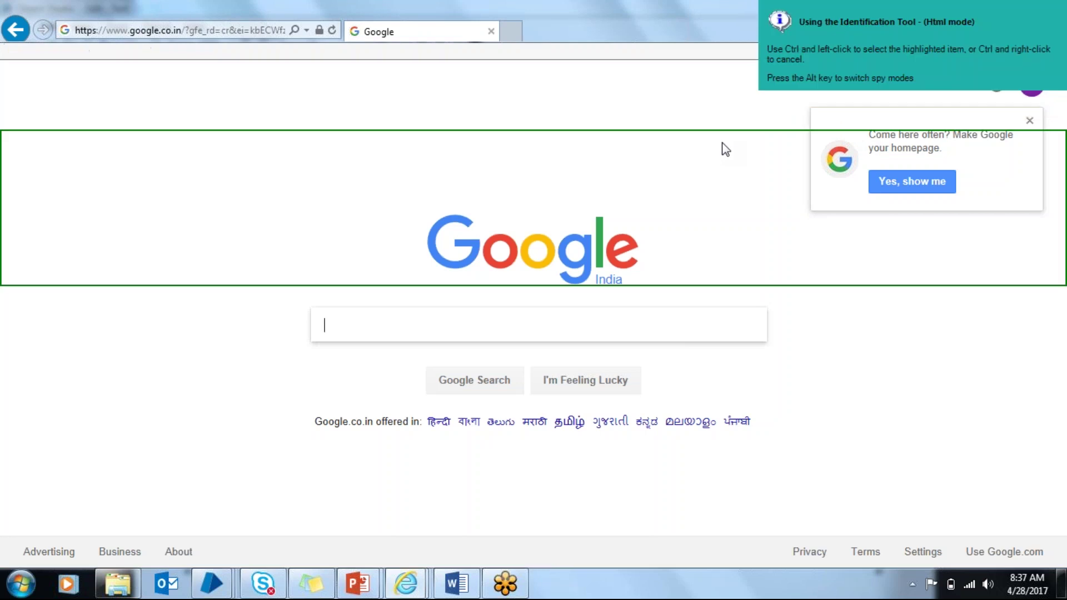
{"action": "key", "text": "alt"}
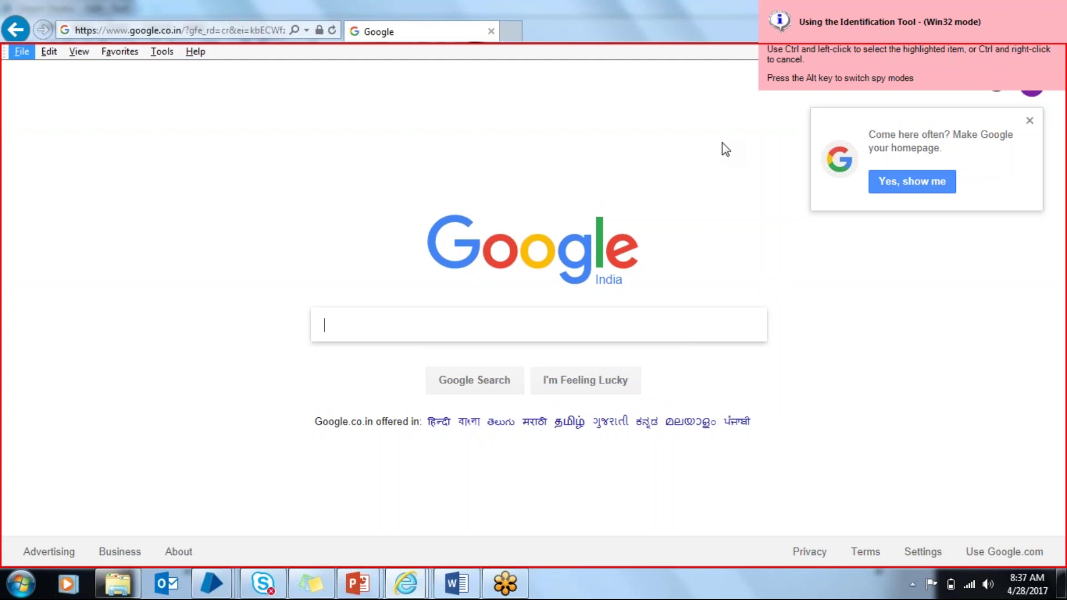
{"action": "key", "text": "alt"}
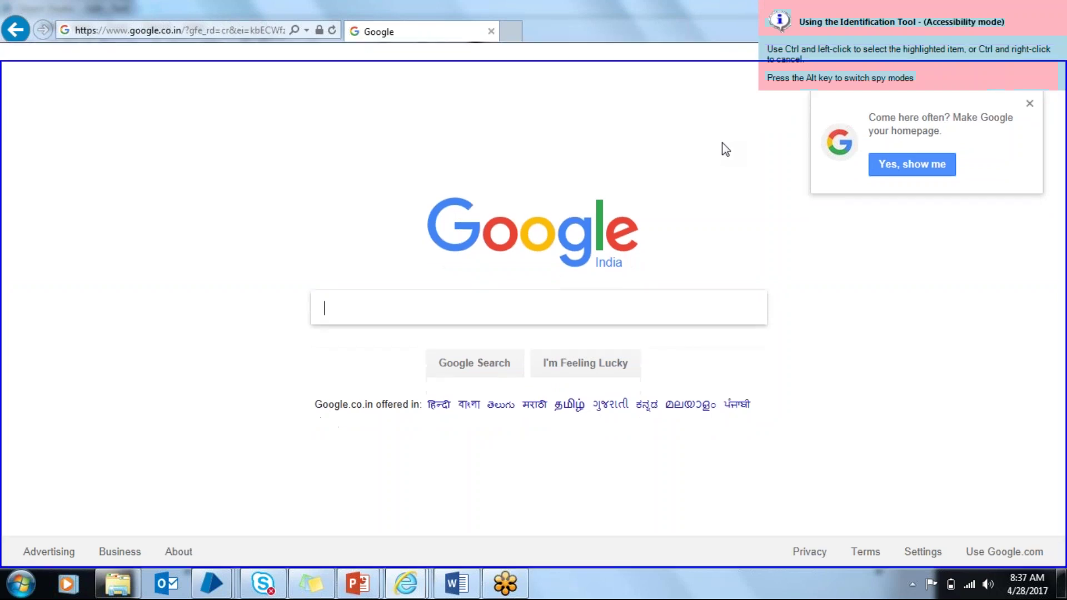
{"action": "key", "text": "alt"}
{"action": "key", "text": "alt"}
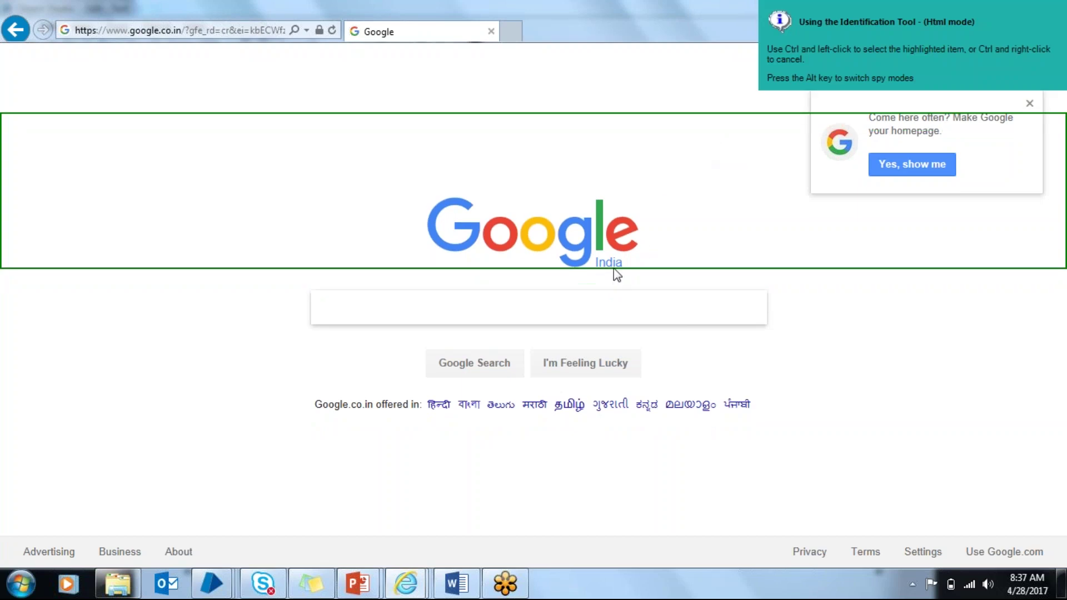
{"action": "left_click", "coordinate": [576, 303], "text": "ctrl"}
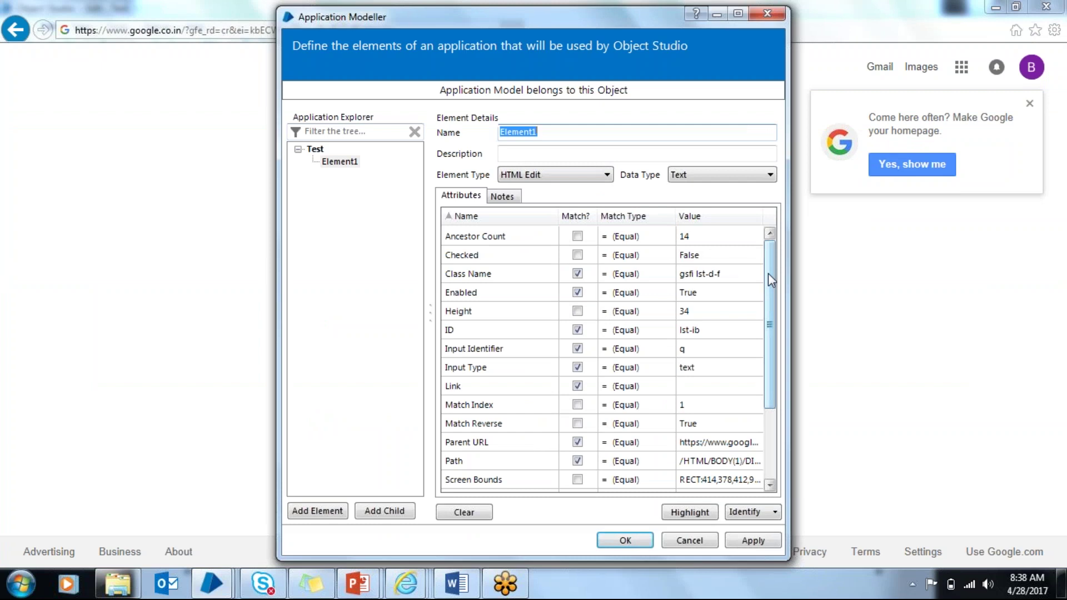
Step: Sort and highlight Element1's matched attributes, apply them, and close Application Modeller
{"action": "left_click_drag", "start_coordinate": [768, 274], "coordinate": [552, 159]}
{"action": "left_click", "coordinate": [575, 215]}
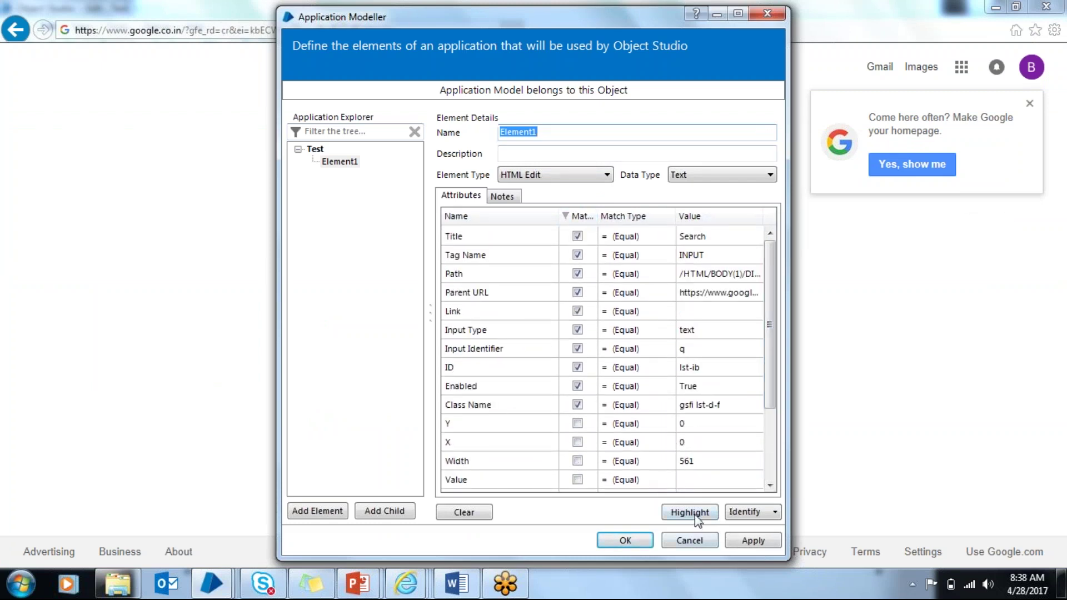
{"action": "left_click", "coordinate": [689, 512]}
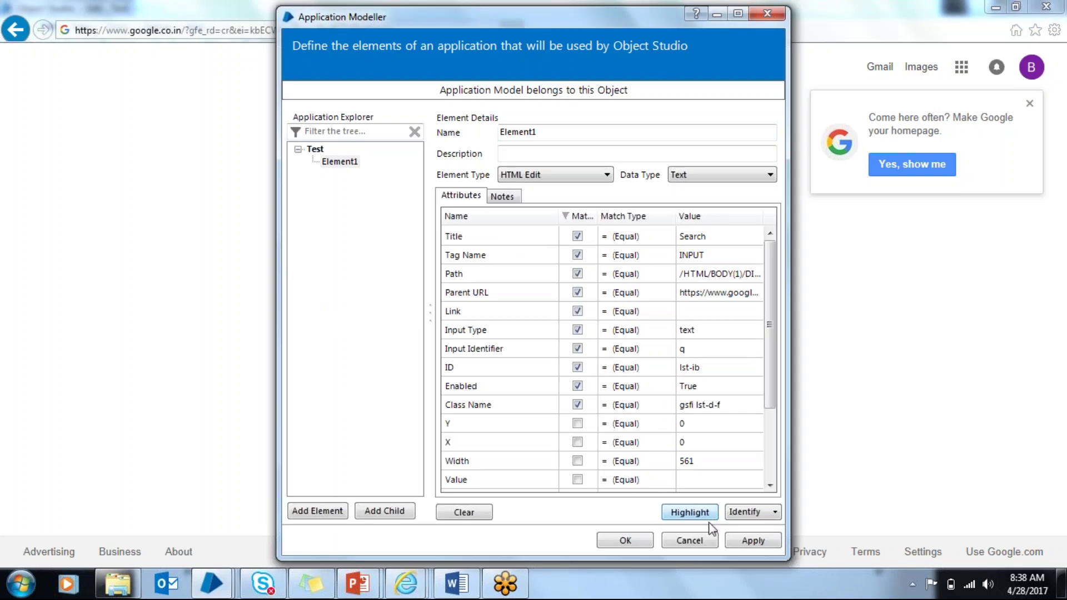
{"action": "left_click", "coordinate": [769, 542]}
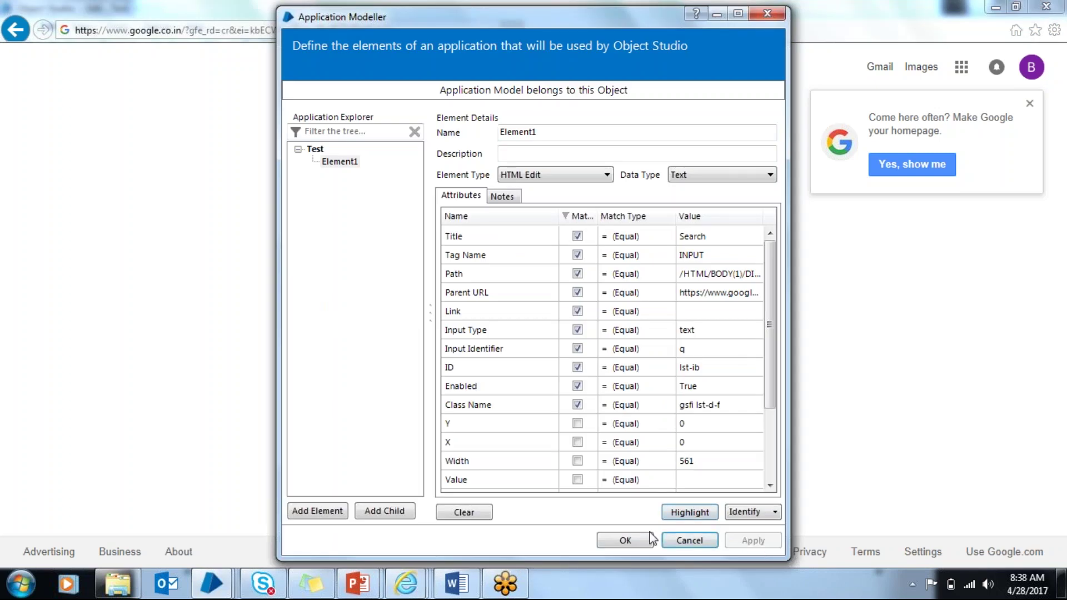
{"action": "left_click", "coordinate": [624, 540]}
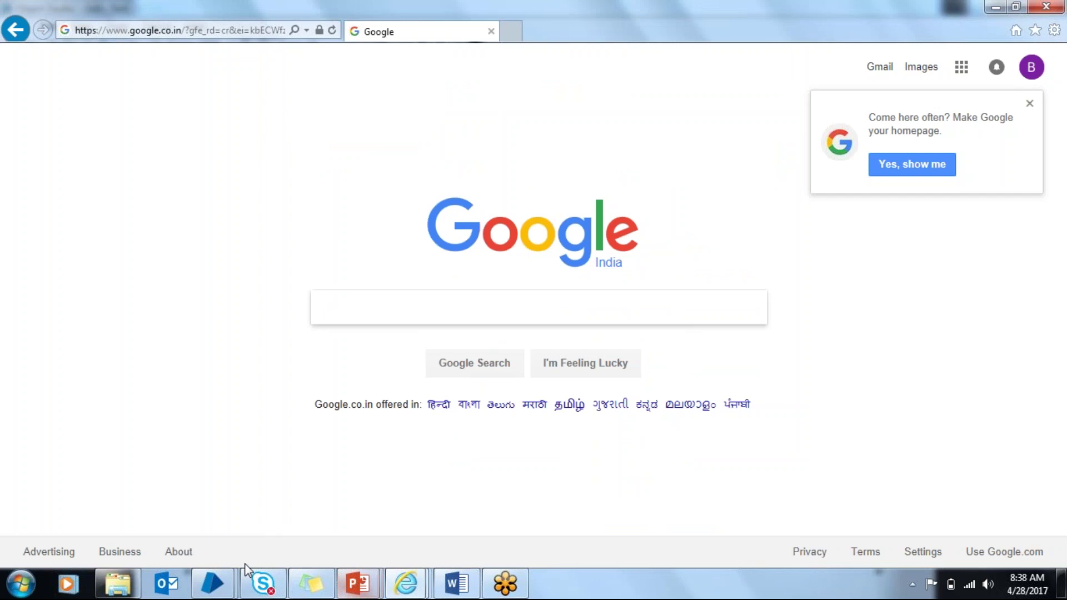
Step: Delete the Reader1 stage and place a Navigate stage below Start
{"action": "mouse_move", "coordinate": [212, 580]}
{"action": "left_click", "coordinate": [350, 531]}
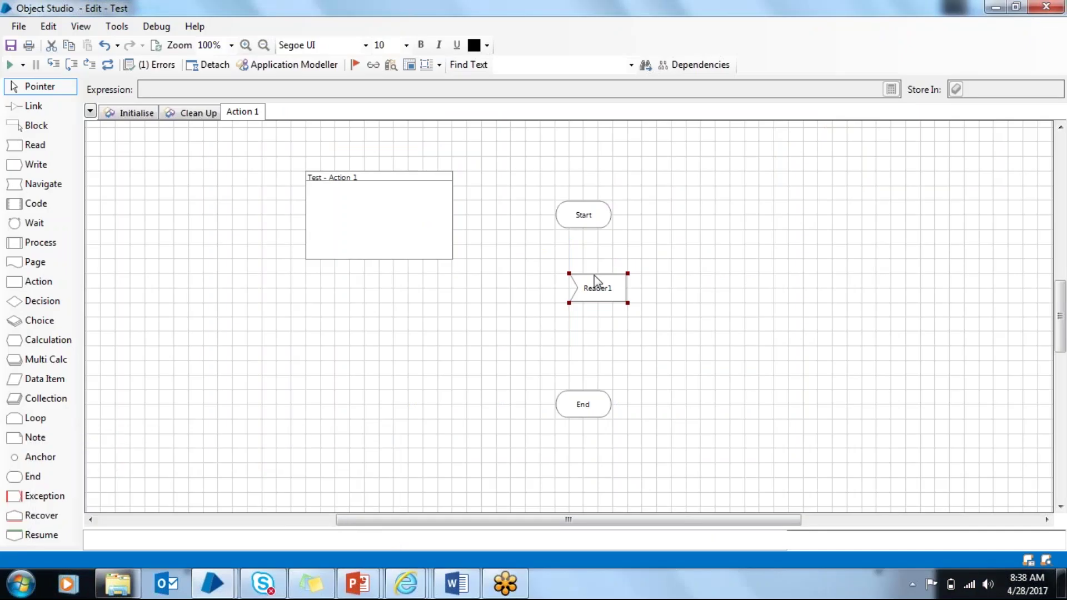
{"action": "left_click", "coordinate": [43, 184]}
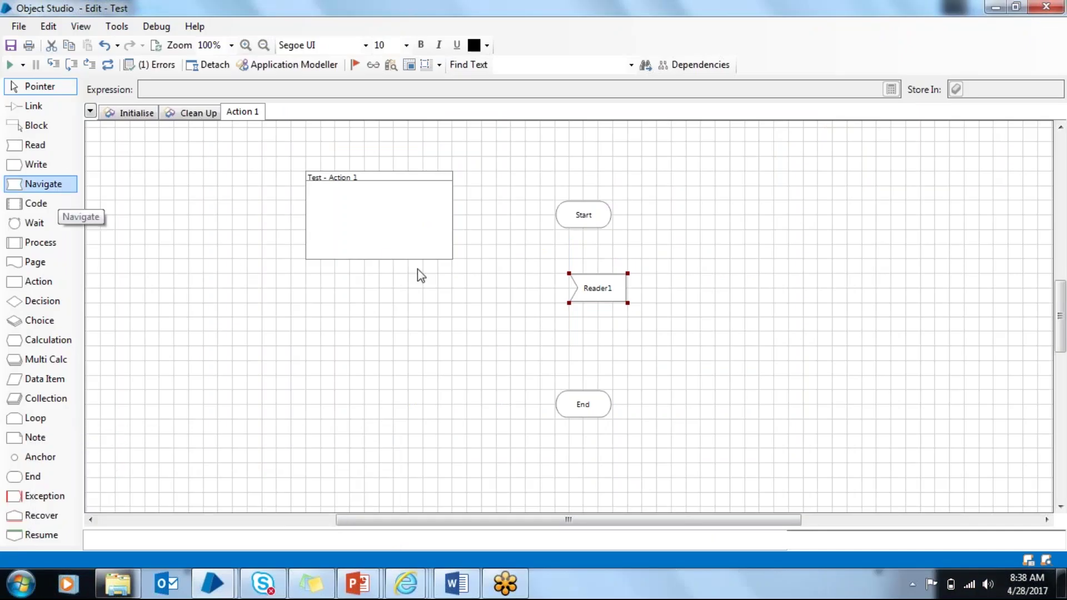
{"action": "key", "text": "Delete"}
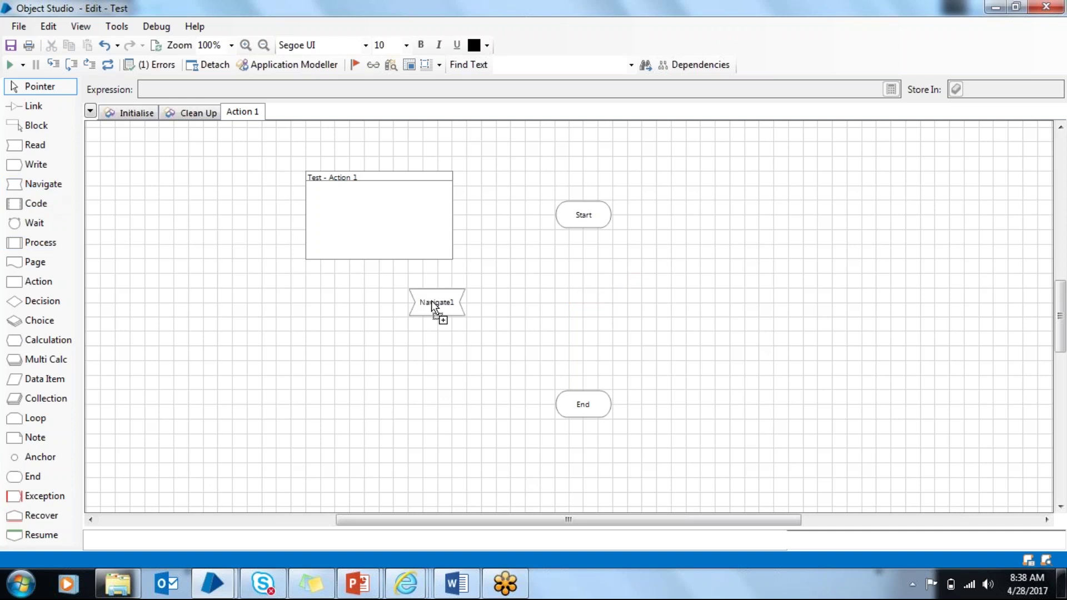
{"action": "left_click", "coordinate": [598, 275]}
{"action": "double_click", "coordinate": [597, 273]}
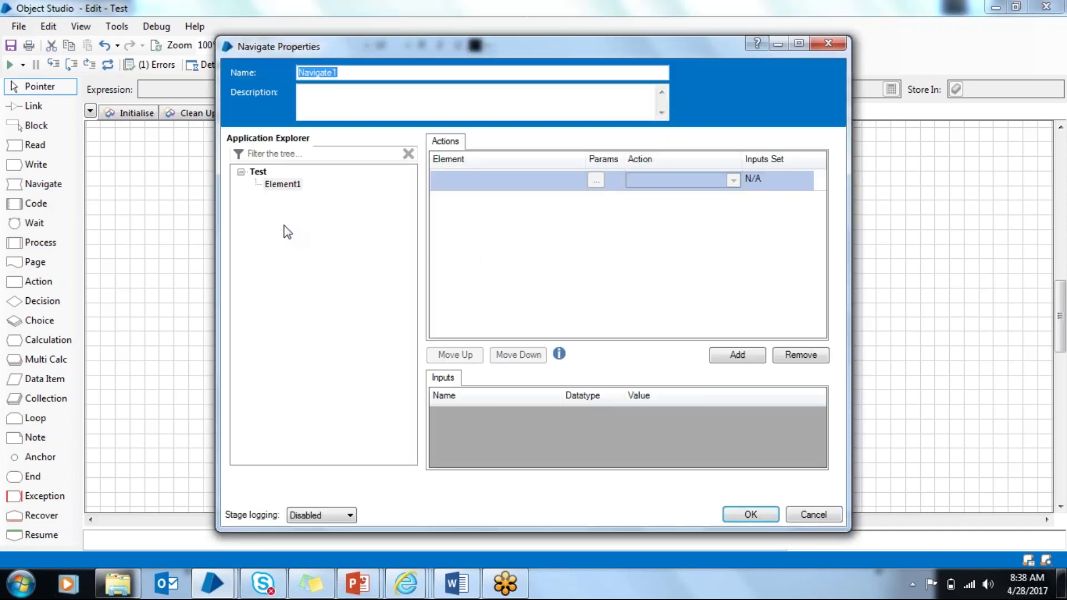
Step: Set Navigate1 to Launch the Test application
{"action": "left_click_drag", "start_coordinate": [282, 184], "coordinate": [470, 184]}
{"action": "left_click_drag", "start_coordinate": [257, 172], "coordinate": [473, 181]}
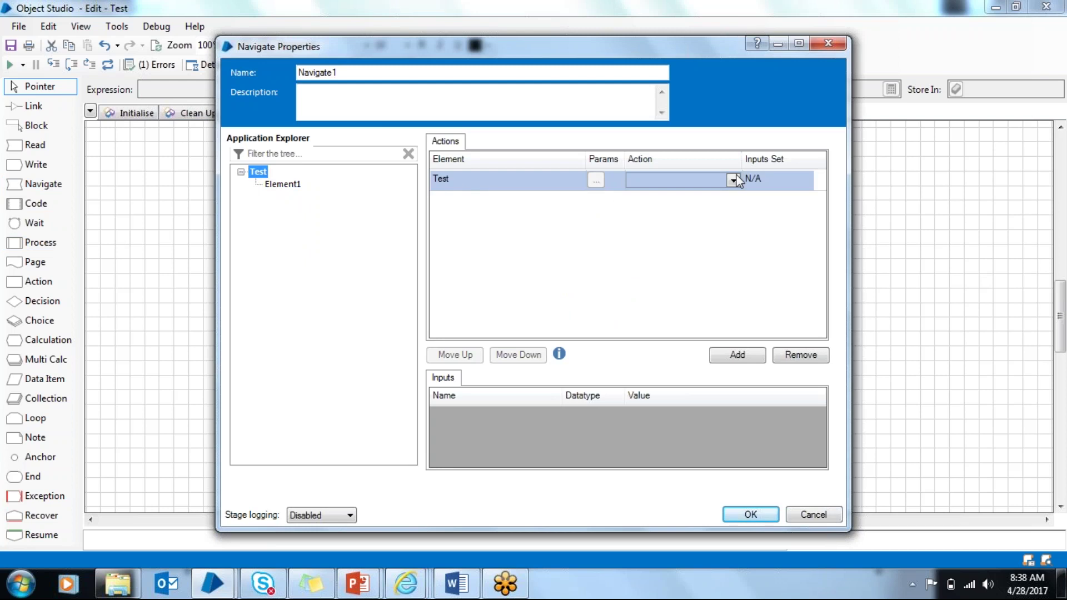
{"action": "left_click", "coordinate": [733, 180]}
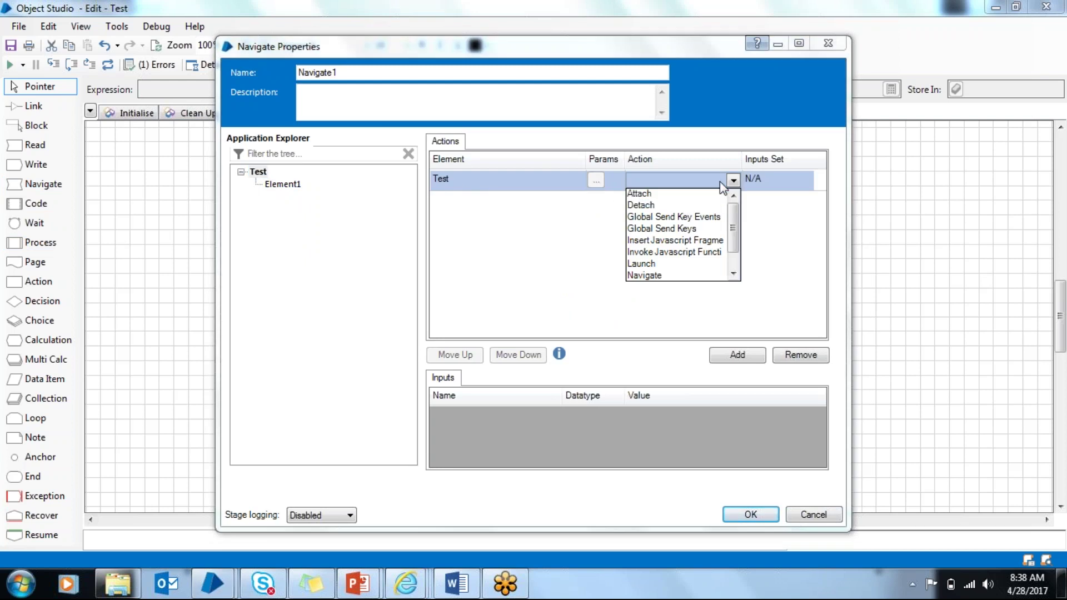
{"action": "left_click", "coordinate": [658, 262]}
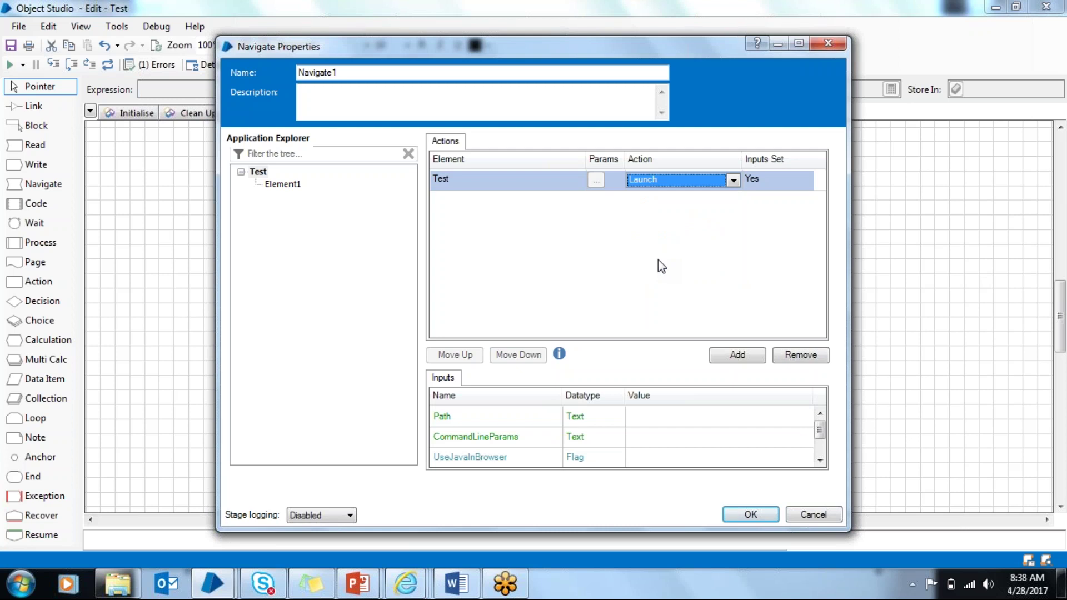
{"action": "left_click", "coordinate": [751, 515]}
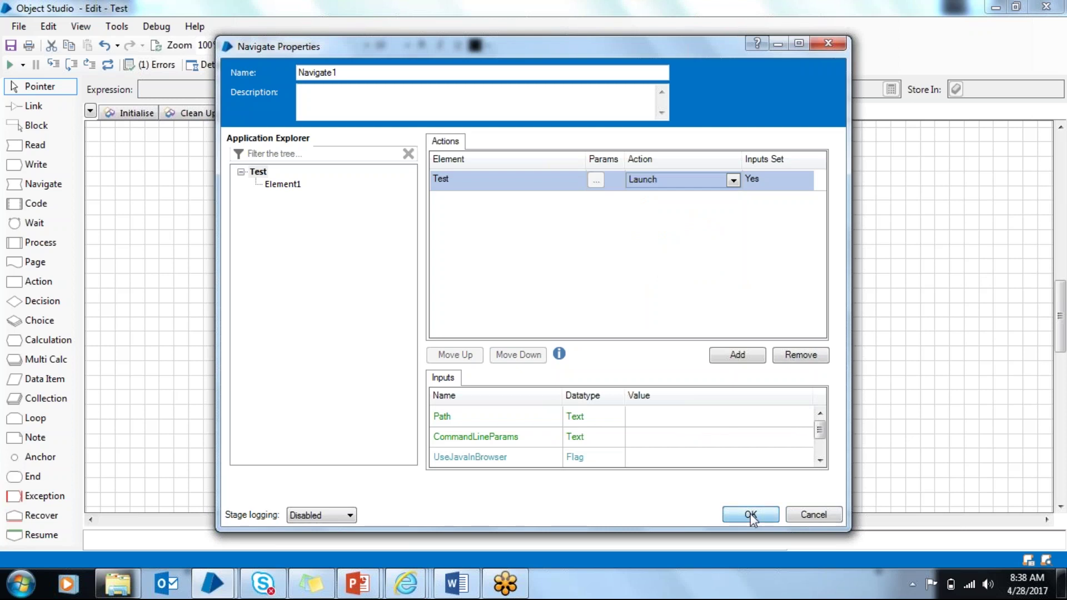
Step: Duplicate Navigate1, set the copy to Click Centre on Element1, then delete the duplicate
{"action": "key", "text": "ctrl+c"}
{"action": "key", "text": "ctrl+v"}
{"action": "left_click", "coordinate": [591, 327]}
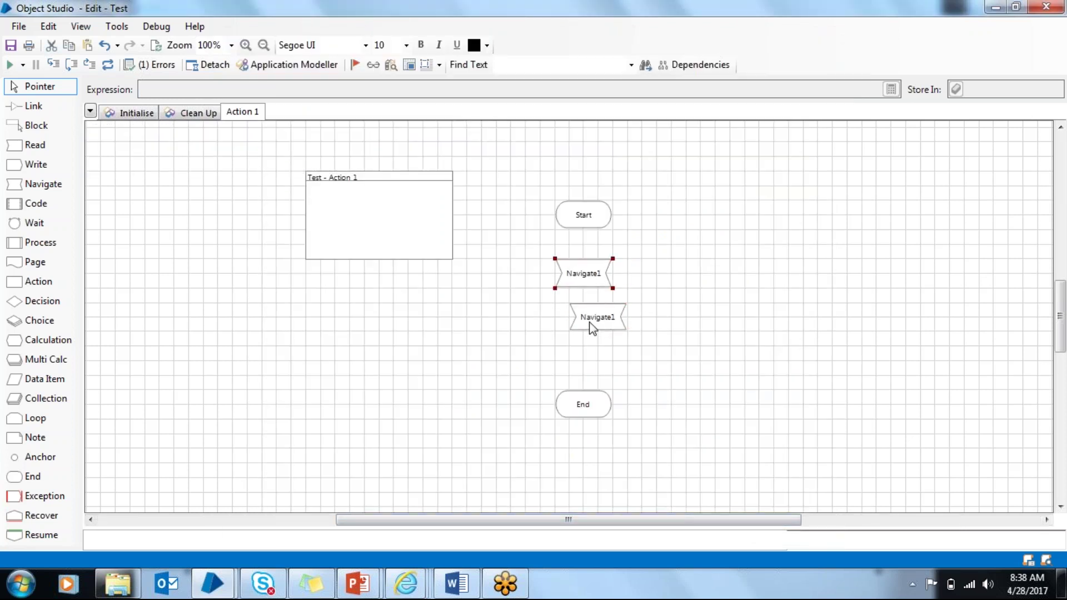
{"action": "double_click", "coordinate": [583, 281]}
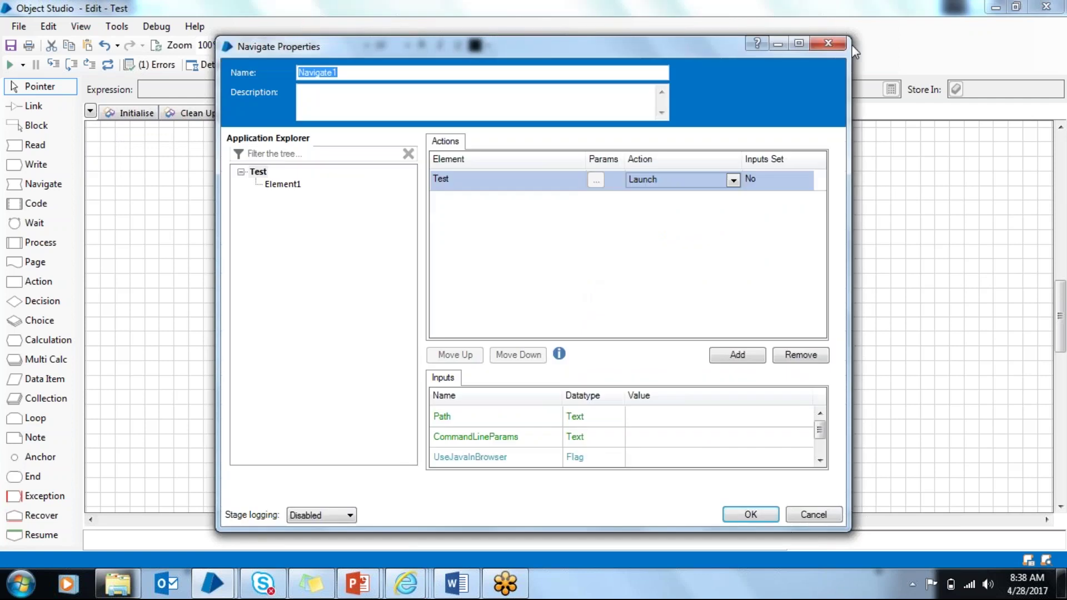
{"action": "left_click", "coordinate": [834, 44]}
{"action": "double_click", "coordinate": [606, 310]}
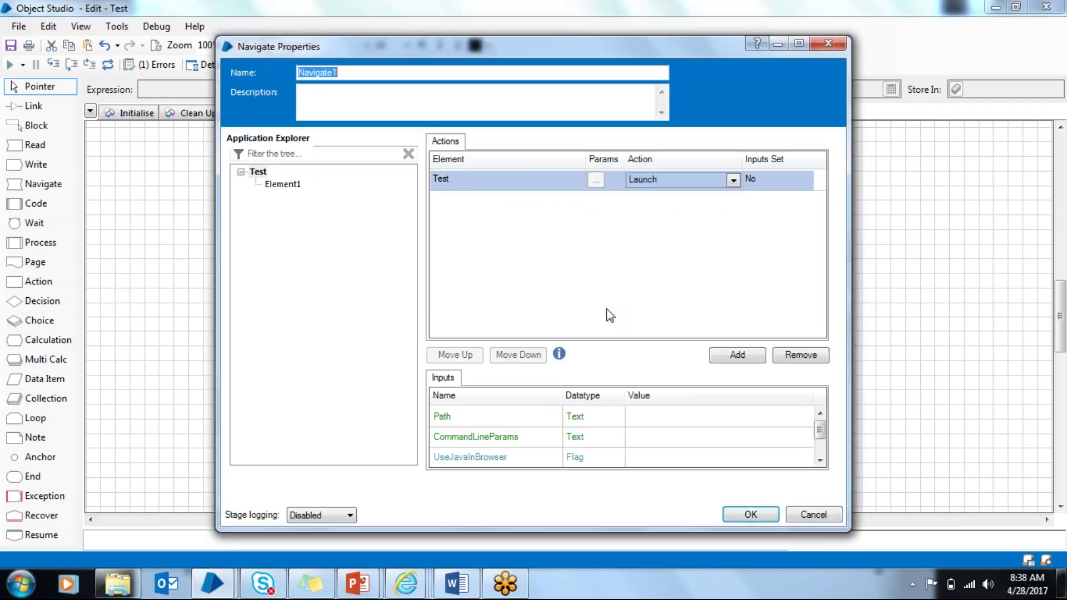
{"action": "double_click", "coordinate": [284, 184]}
{"action": "left_click", "coordinate": [683, 179]}
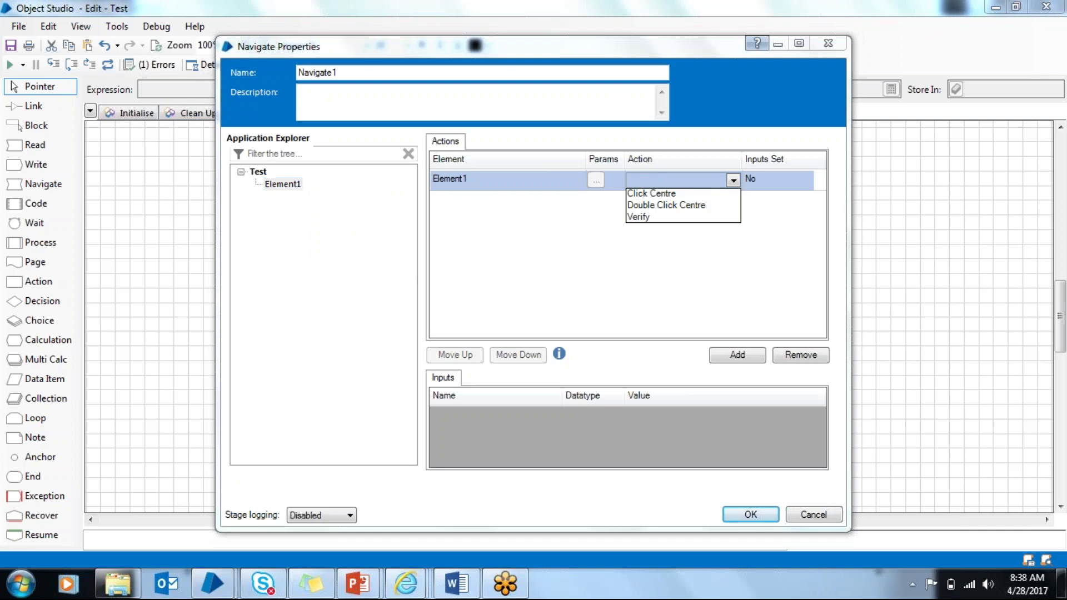
{"action": "left_click", "coordinate": [686, 194]}
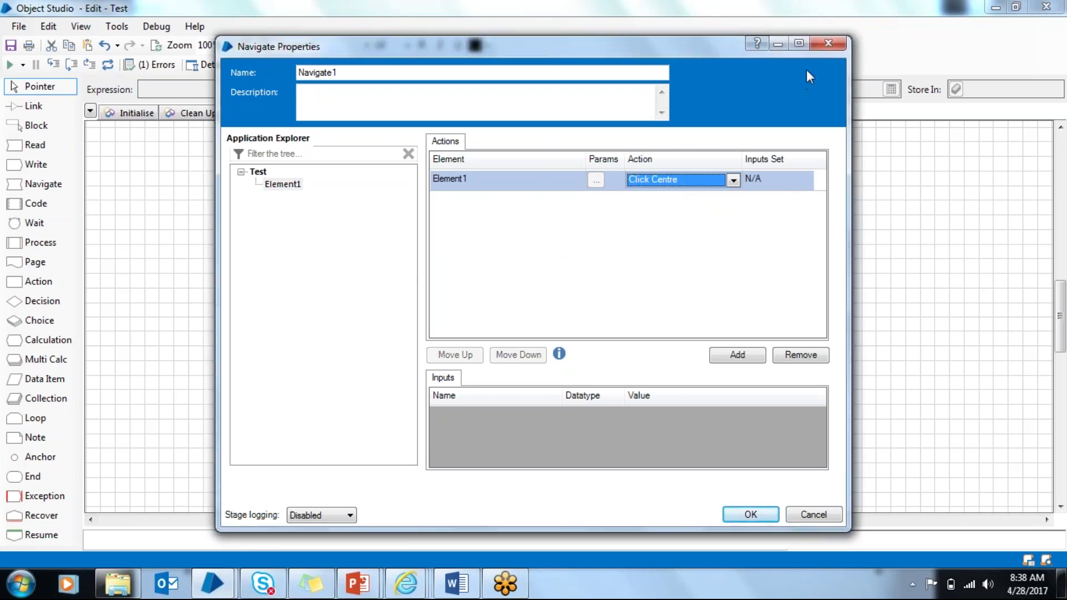
{"action": "left_click", "coordinate": [828, 45]}
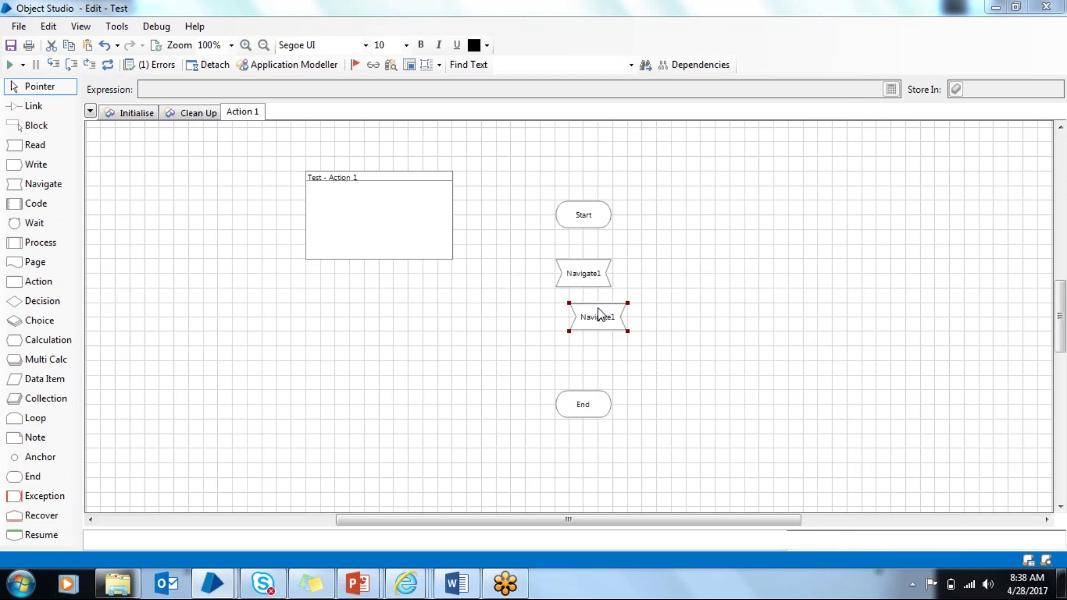
{"action": "key", "text": "Delete"}
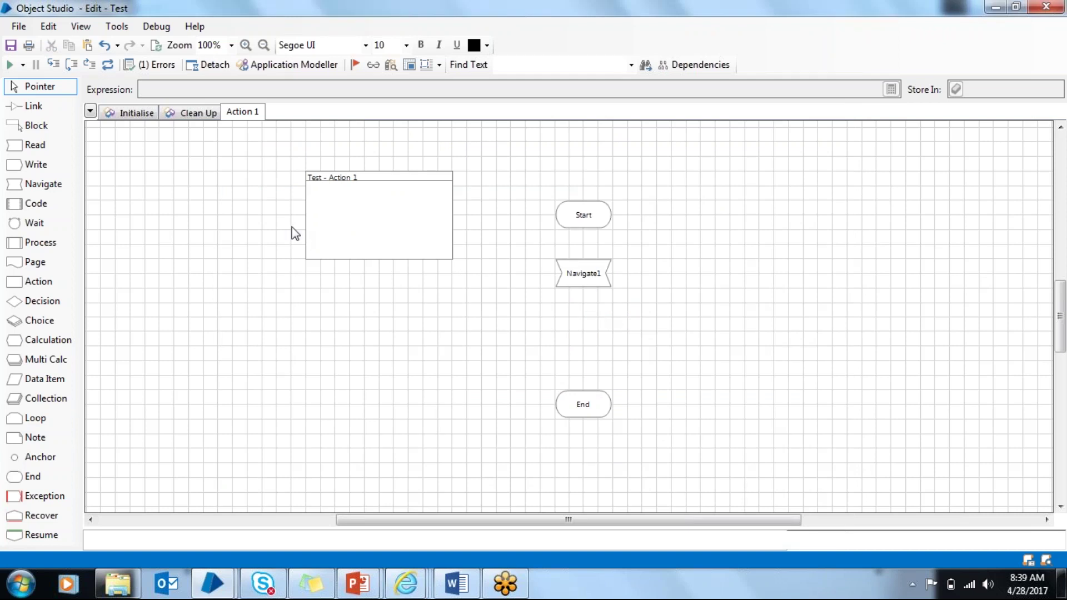
Step: Place a Write stage below Navigate1 targeting Element1, with value expression "rPA"
{"action": "left_click_drag", "start_coordinate": [49, 170], "coordinate": [582, 332]}
{"action": "double_click", "coordinate": [578, 322]}
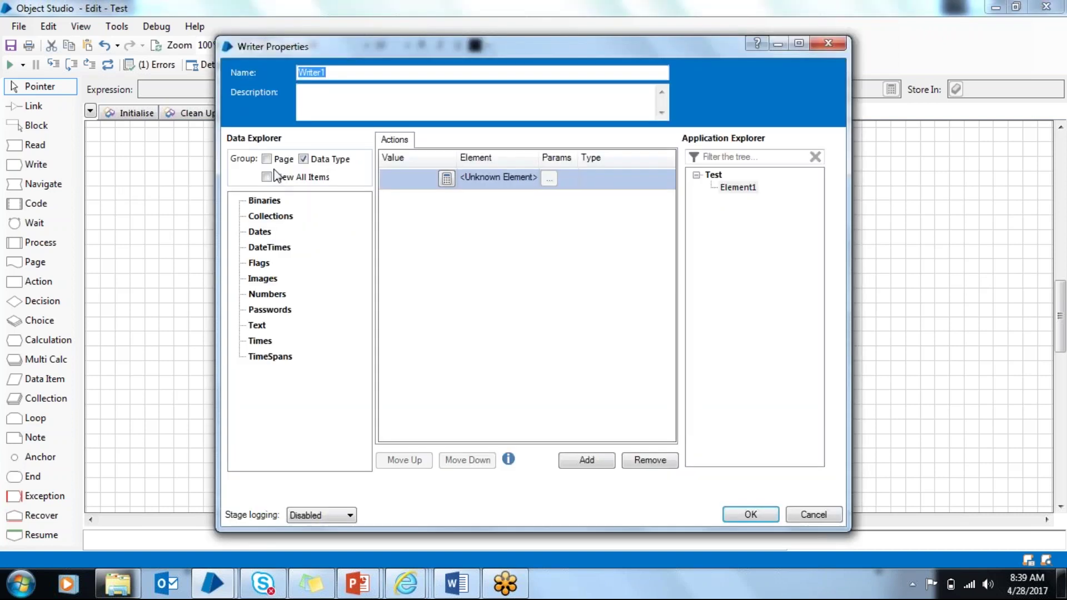
{"action": "left_click_drag", "start_coordinate": [743, 190], "coordinate": [522, 187]}
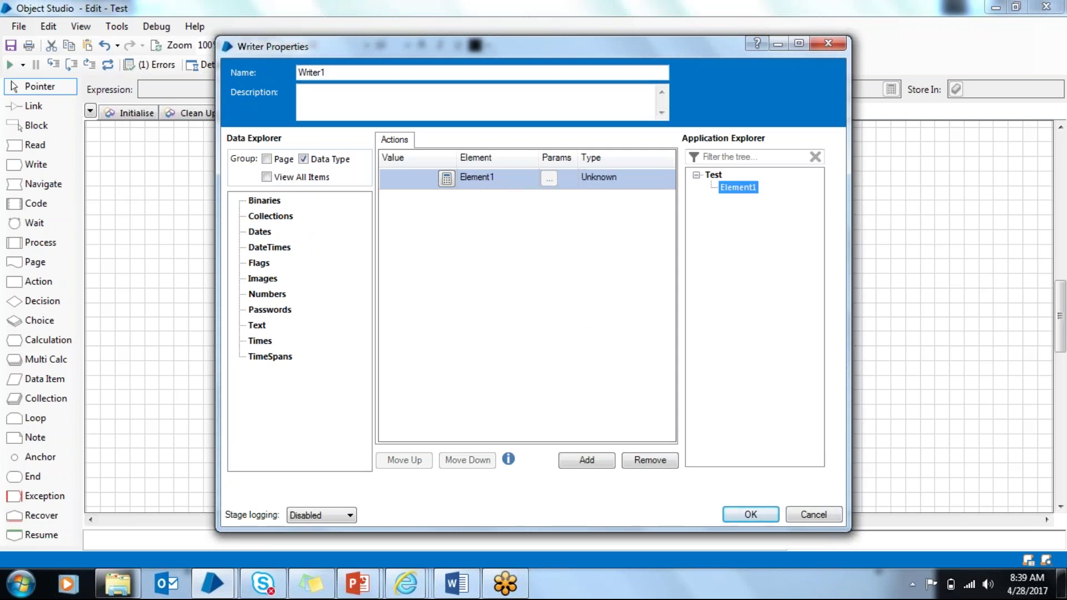
{"action": "left_click", "coordinate": [447, 176]}
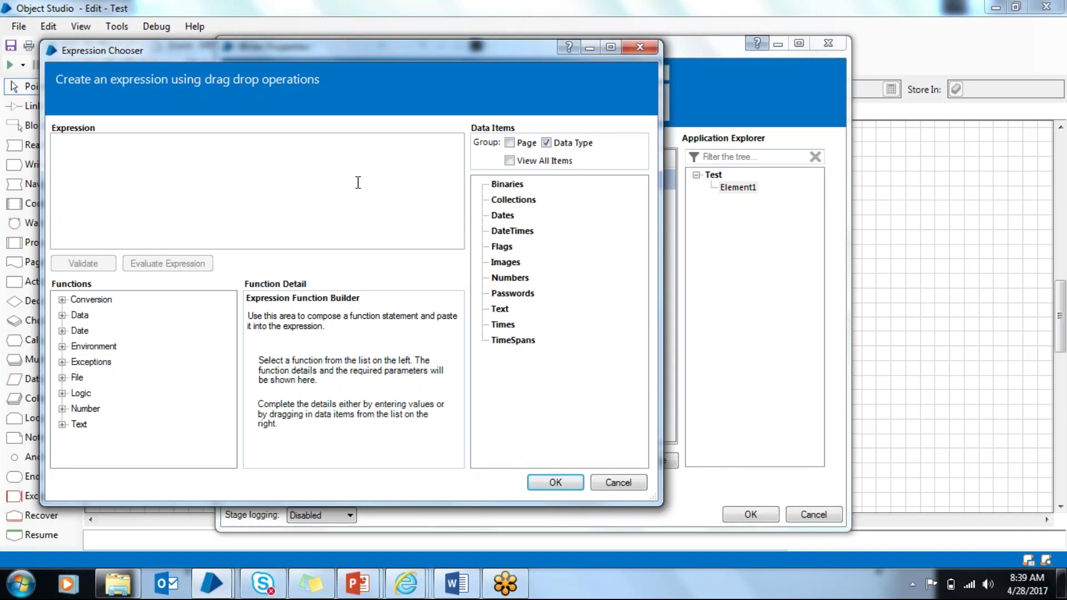
{"action": "type", "text": "rpa"}
{"action": "key", "text": "BackSpace"}
{"action": "key", "text": "BackSpace"}
{"action": "key", "text": "BackSpace"}
{"action": "type", "text": "R"}
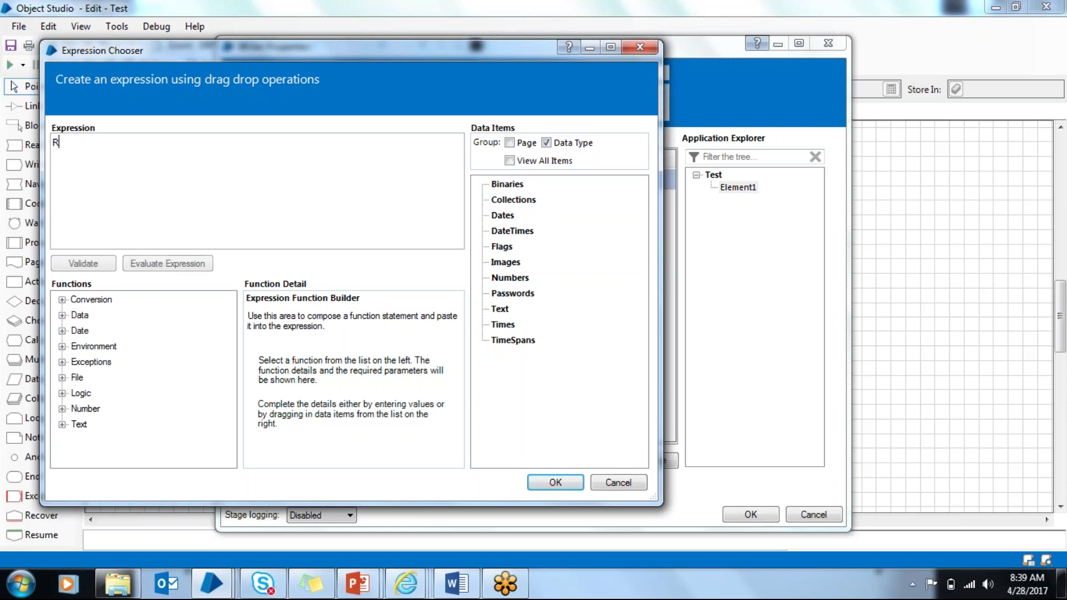
{"action": "type", "text": "e"}
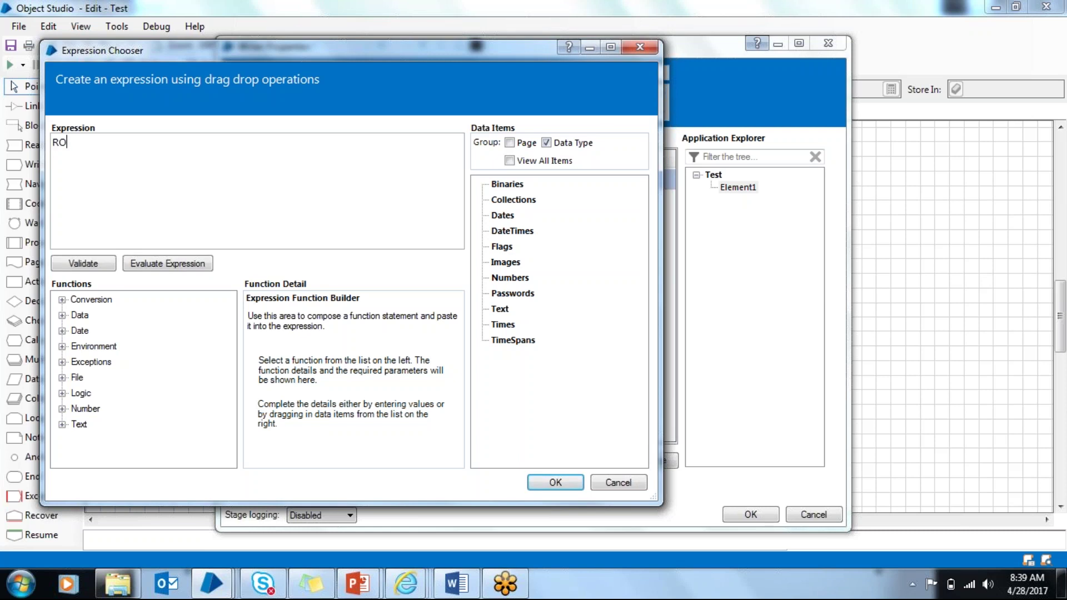
{"action": "key", "text": "BackSpace"}
{"action": "key", "text": "BackSpace"}
{"action": "type", "text": "\"rPA"}
{"action": "left_click", "coordinate": [551, 482]}
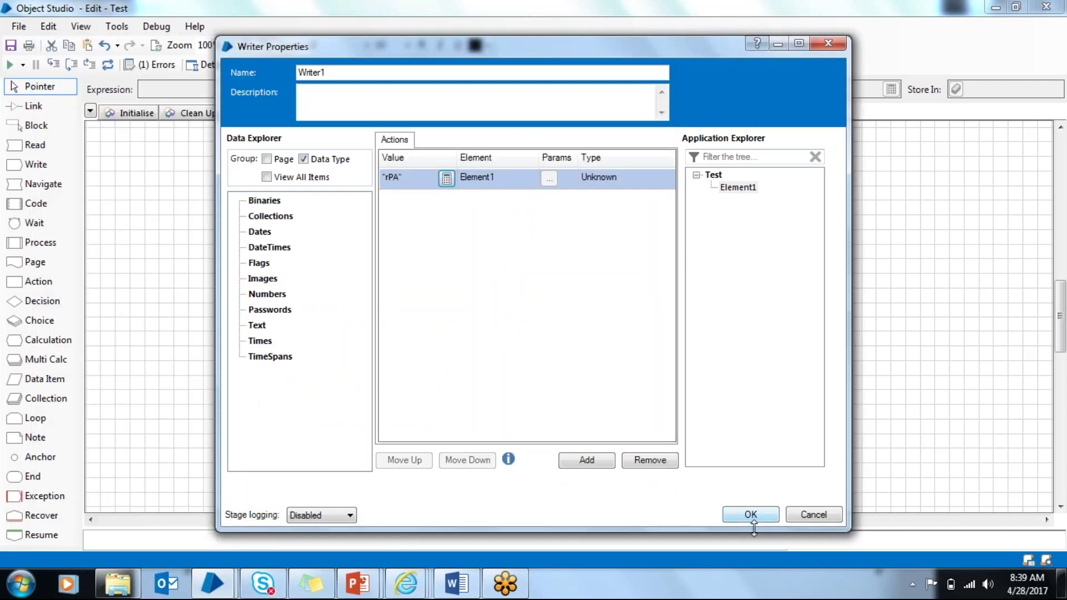
{"action": "left_click", "coordinate": [758, 516]}
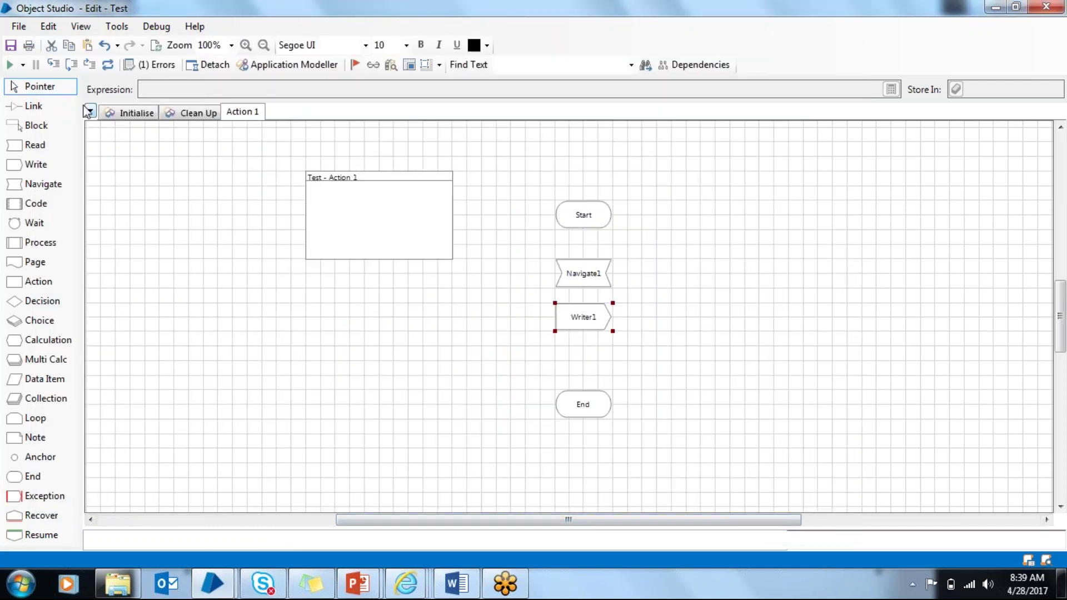
Step: Link Start → Navigate1 → Writer1 → End and set a breakpoint on Writer1
{"action": "left_click", "coordinate": [33, 105]}
{"action": "left_click_drag", "start_coordinate": [585, 226], "coordinate": [579, 405]}
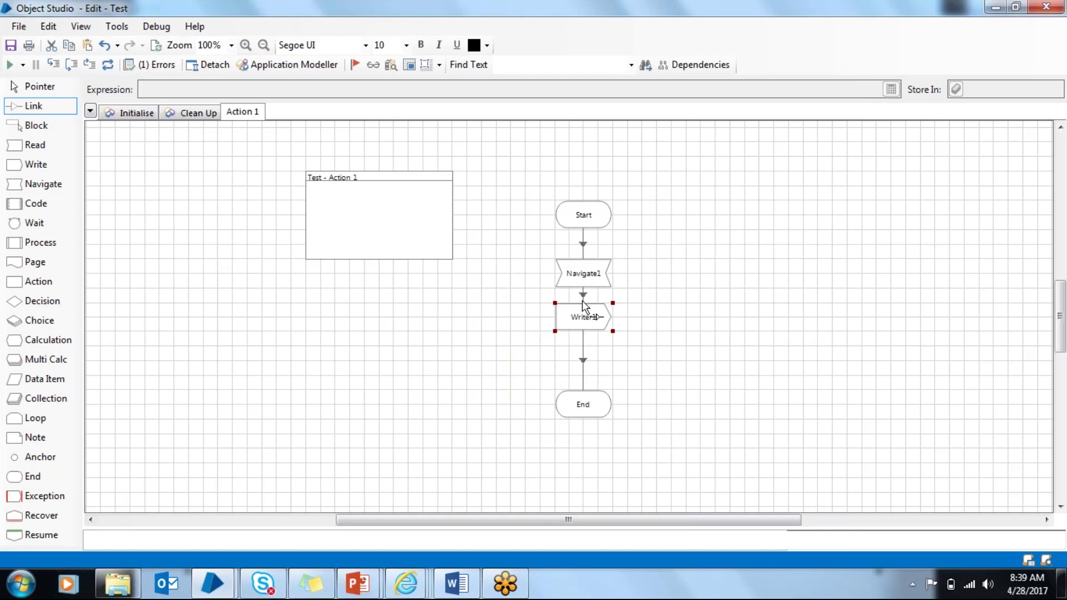
{"action": "right_click", "coordinate": [573, 317]}
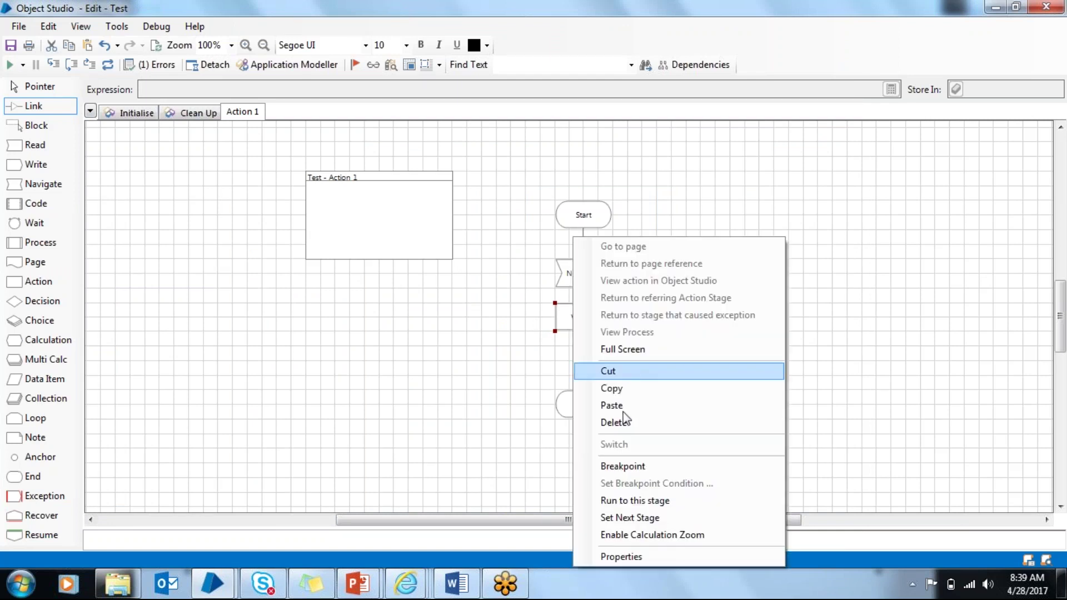
{"action": "left_click", "coordinate": [639, 469]}
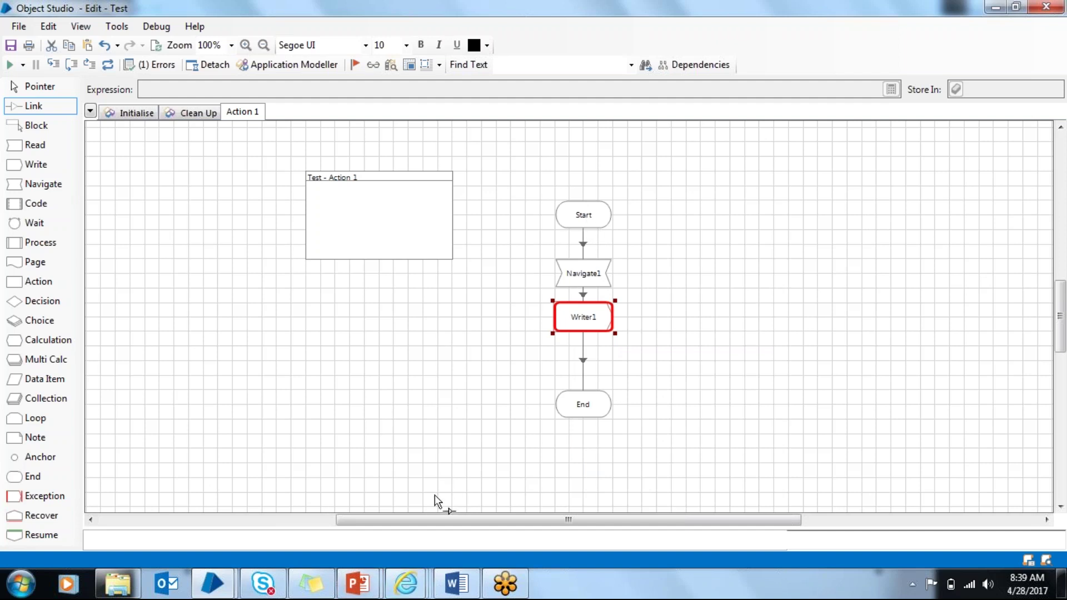
Step: Close the Google browser window, set Start as next stage, and run Action 1 to Writer1's breakpoint
{"action": "mouse_move", "coordinate": [408, 596]}
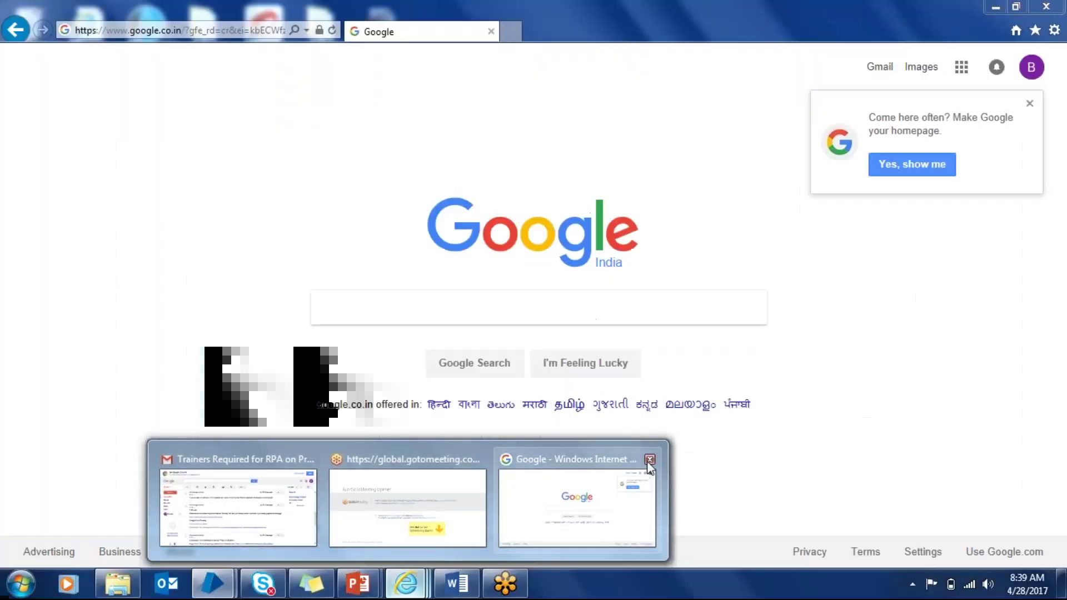
{"action": "left_click", "coordinate": [649, 459]}
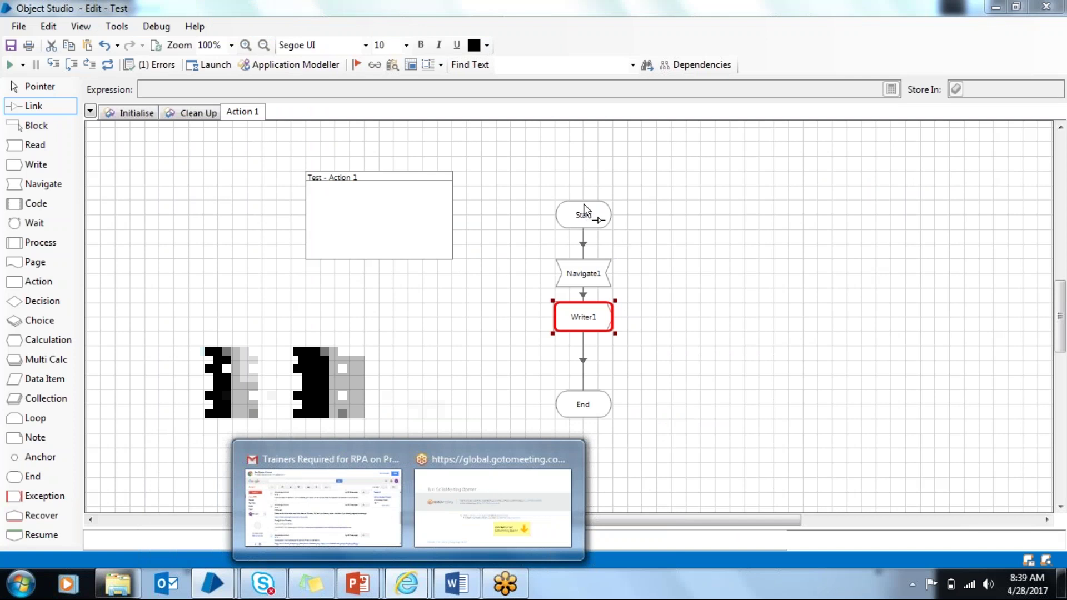
{"action": "right_click", "coordinate": [583, 203]}
{"action": "left_click", "coordinate": [615, 485]}
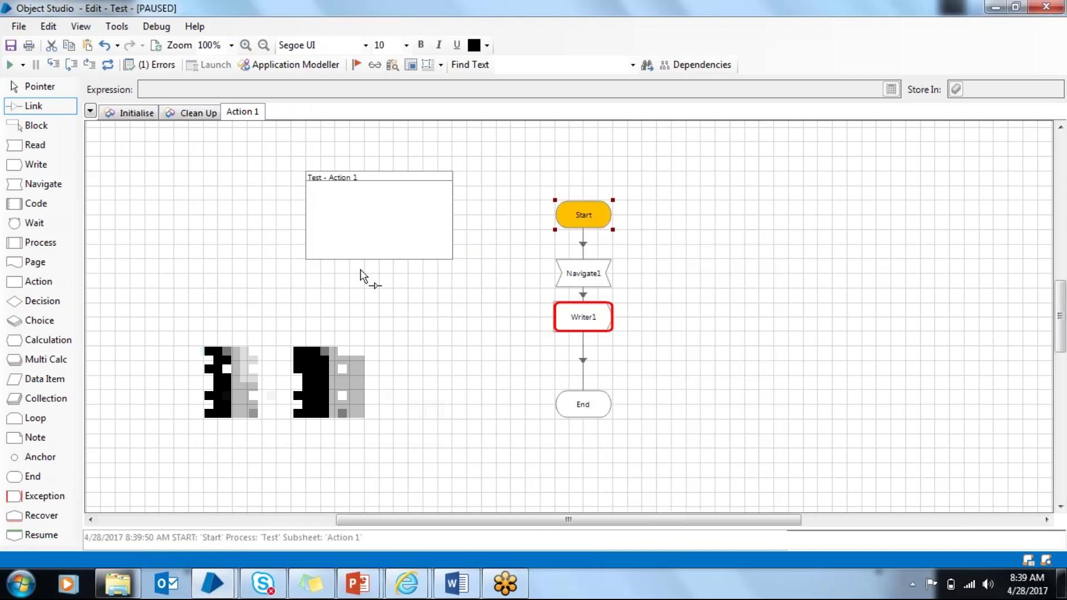
{"action": "left_click", "coordinate": [10, 65]}
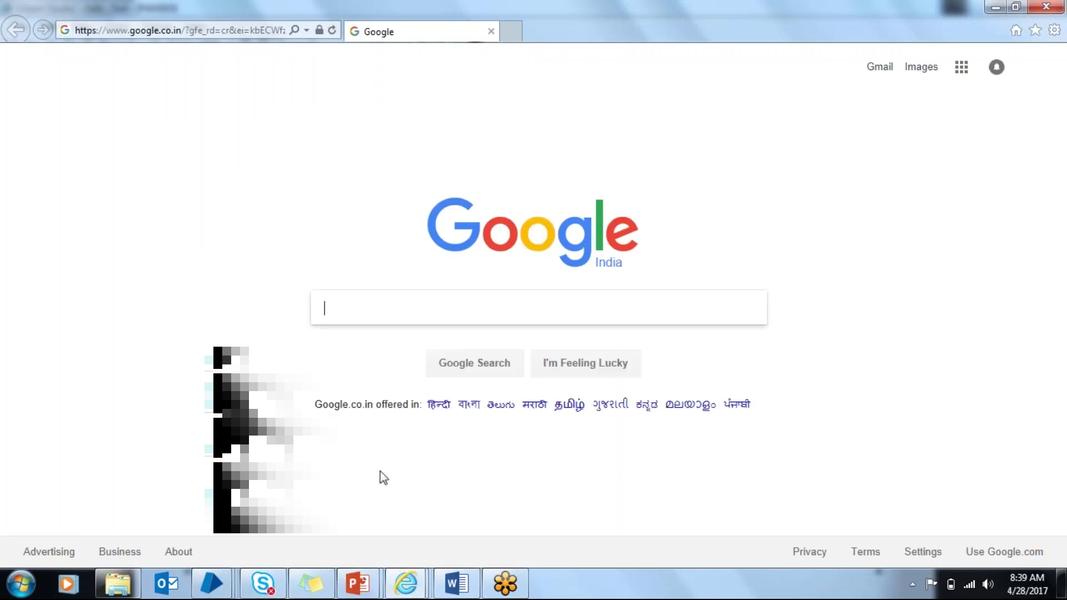
{"action": "left_click", "coordinate": [374, 515]}
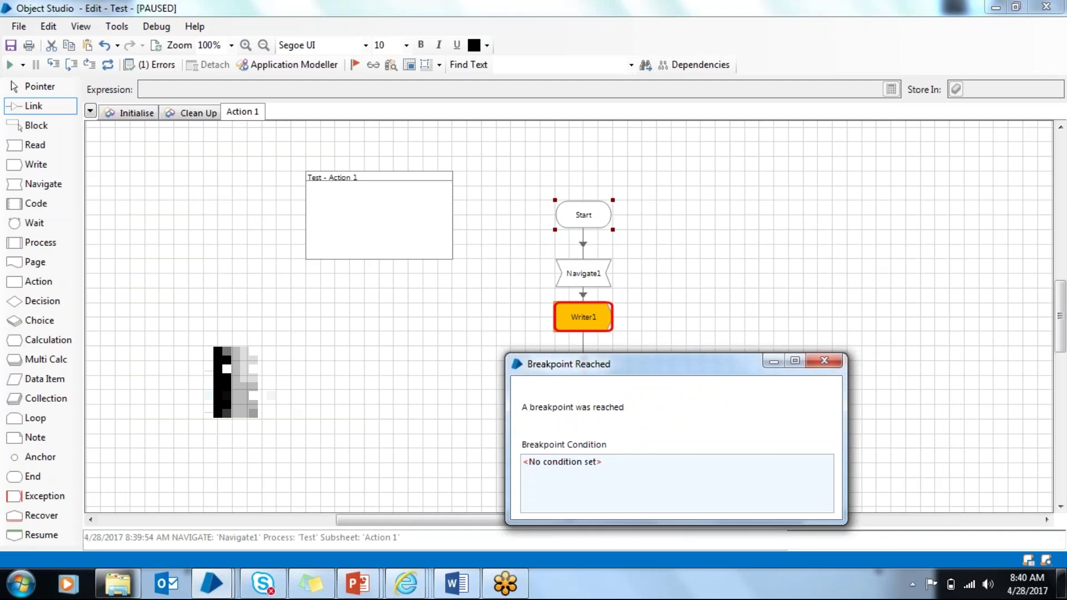
Step: Dismiss the breakpoint notice, resume the run, and check rPA in the Google page
{"action": "left_click", "coordinate": [824, 360]}
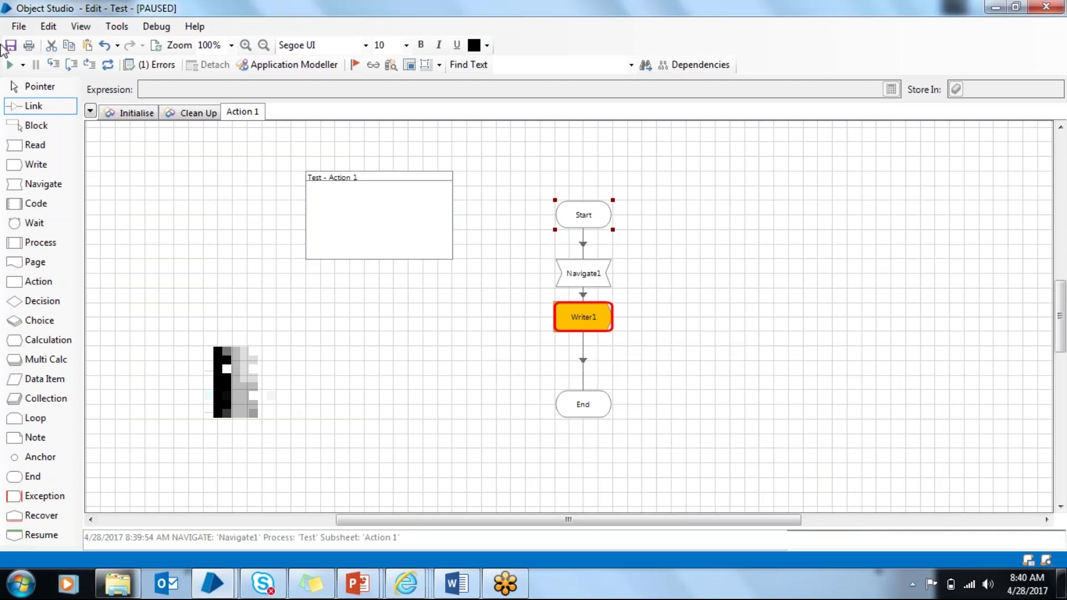
{"action": "left_click", "coordinate": [9, 65]}
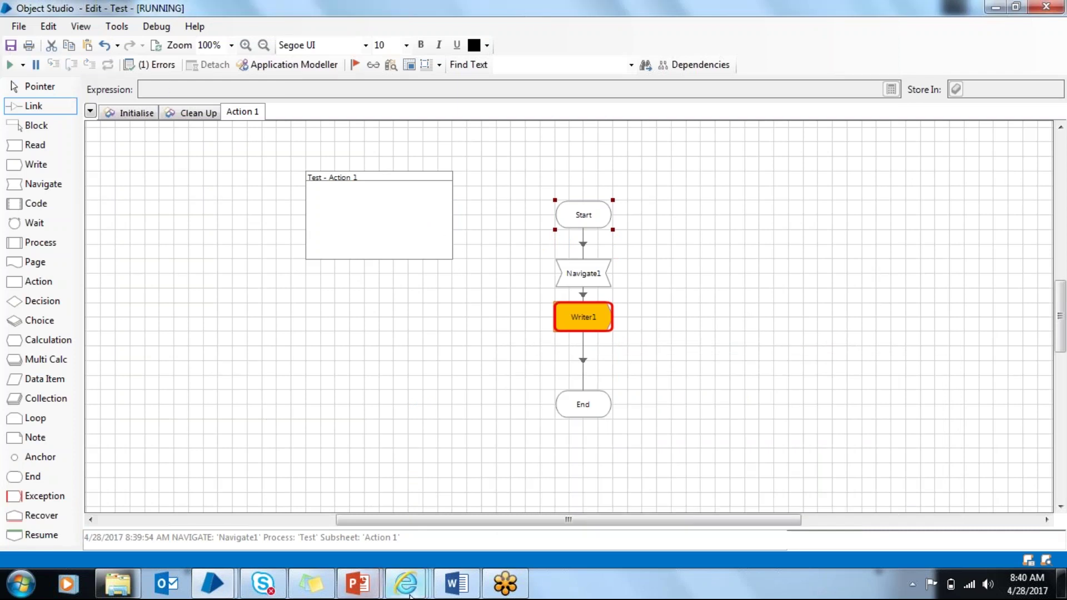
{"action": "mouse_move", "coordinate": [405, 583]}
{"action": "left_click", "coordinate": [542, 518]}
{"action": "type", "text": "rPA"}
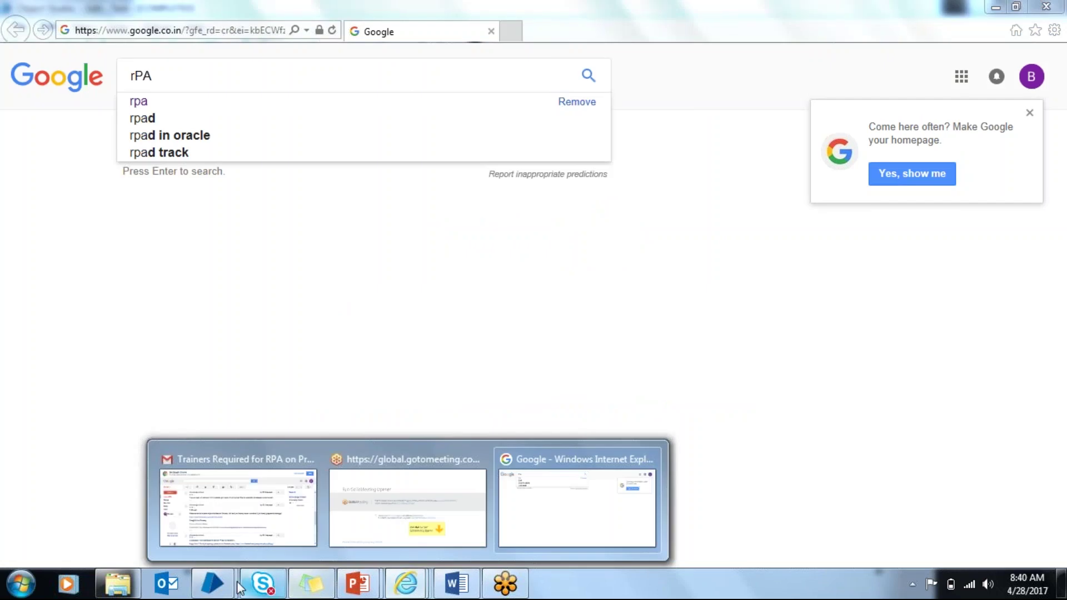
Step: Publish the Action 1 page and save the Test object with the comment 'sAVES'
{"action": "left_click", "coordinate": [331, 507]}
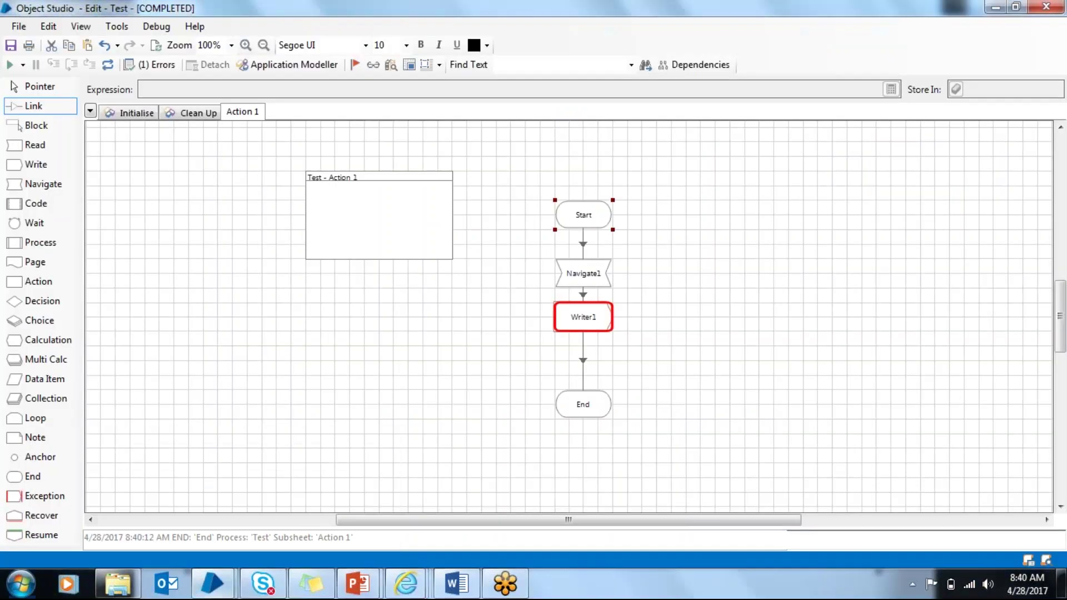
{"action": "right_click", "coordinate": [243, 113]}
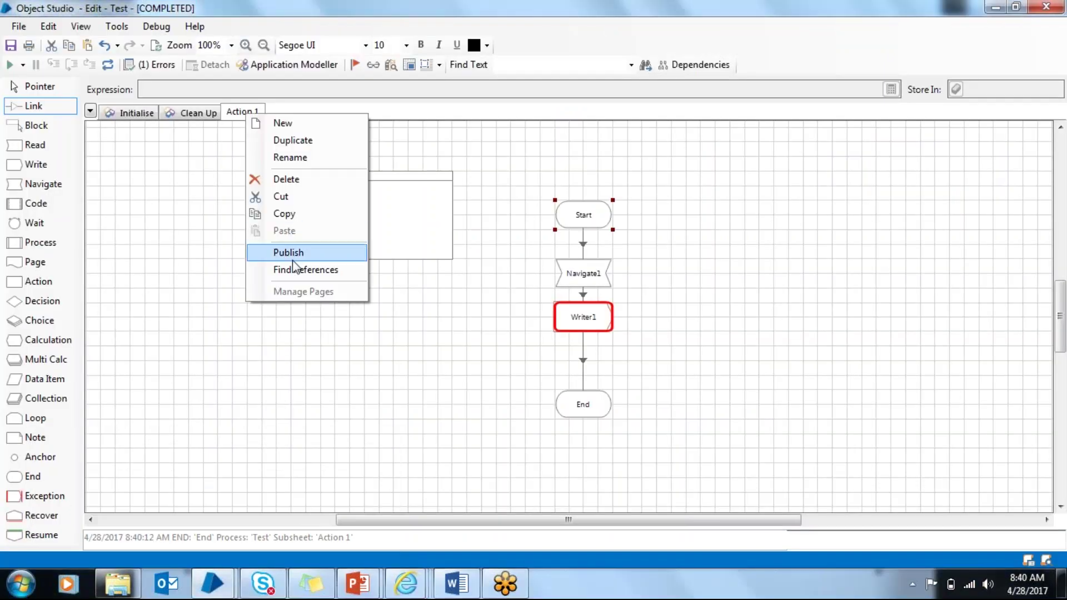
{"action": "left_click", "coordinate": [305, 252]}
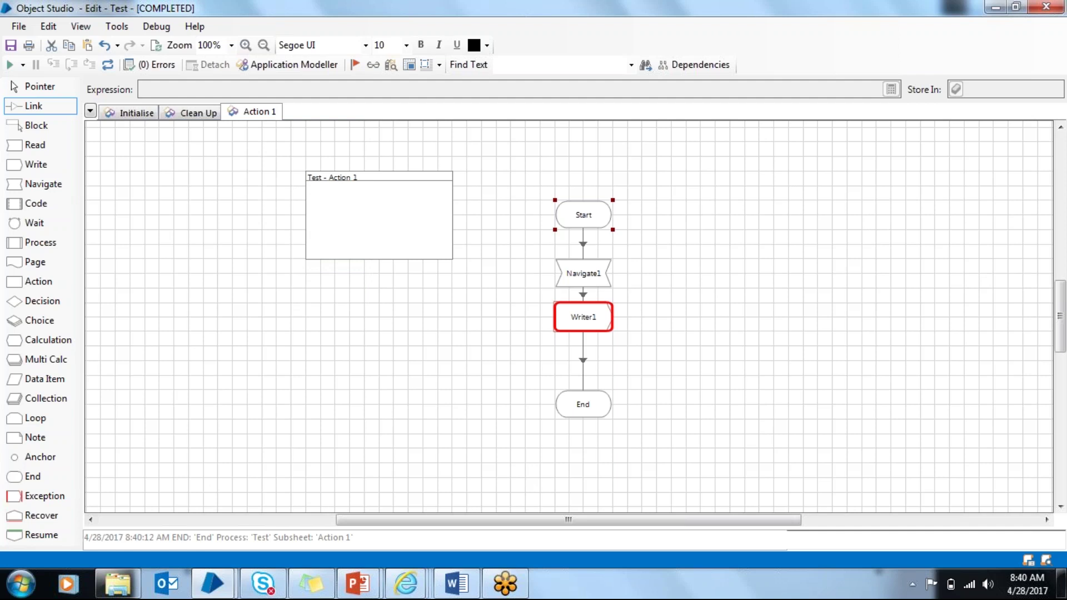
{"action": "key", "text": "ctrl+s"}
{"action": "type", "text": "sAVES"}
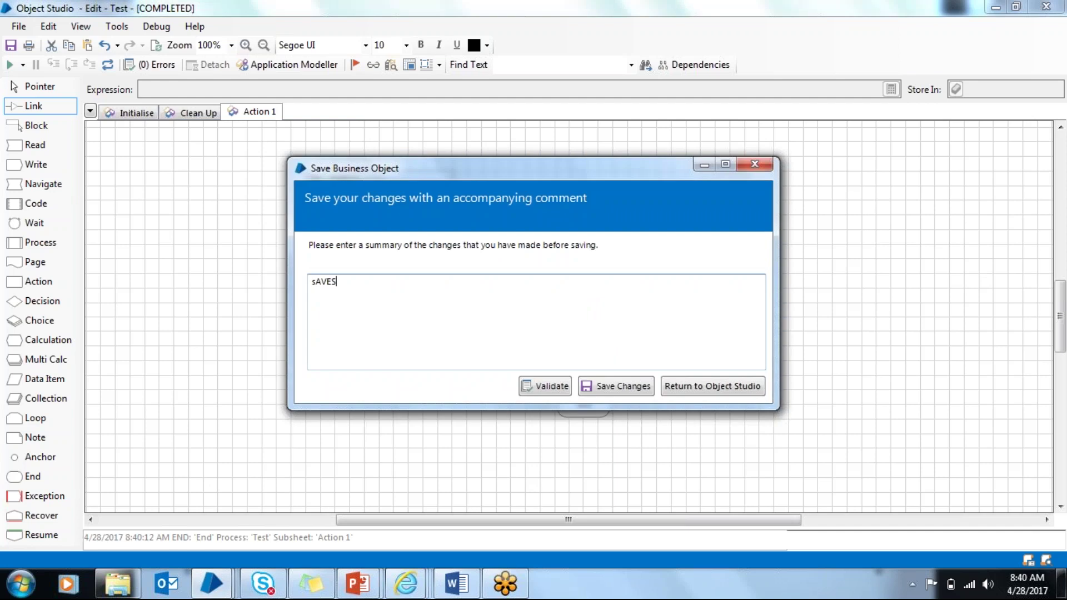
{"action": "left_click", "coordinate": [639, 383]}
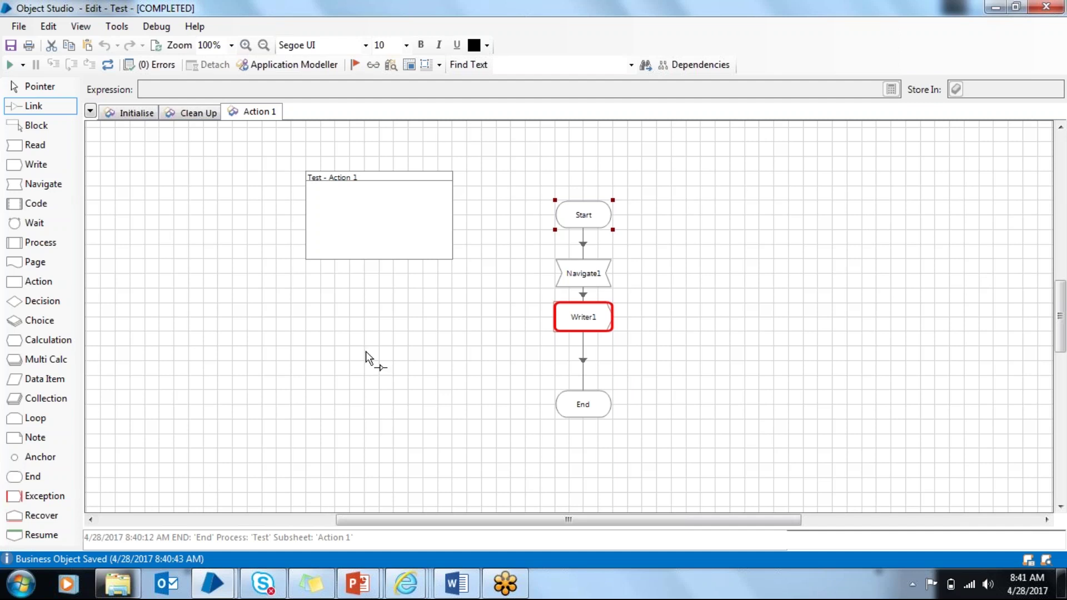
Step: Add a Code1 stage to Action 1 and inspect its Code and Inputs tabs
{"action": "left_click_drag", "start_coordinate": [36, 203], "coordinate": [422, 345]}
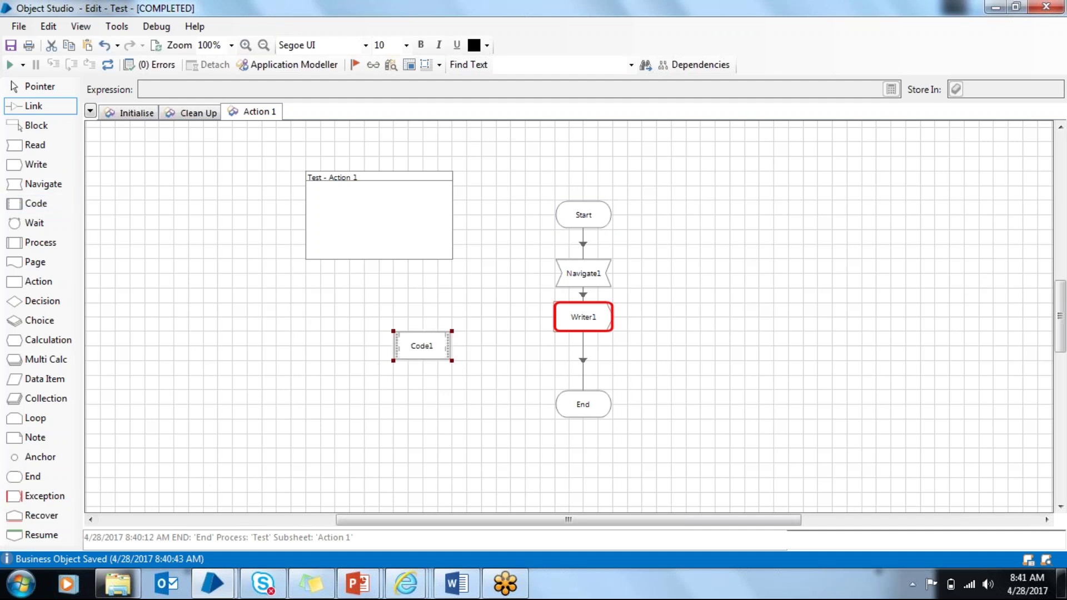
{"action": "double_click", "coordinate": [422, 346]}
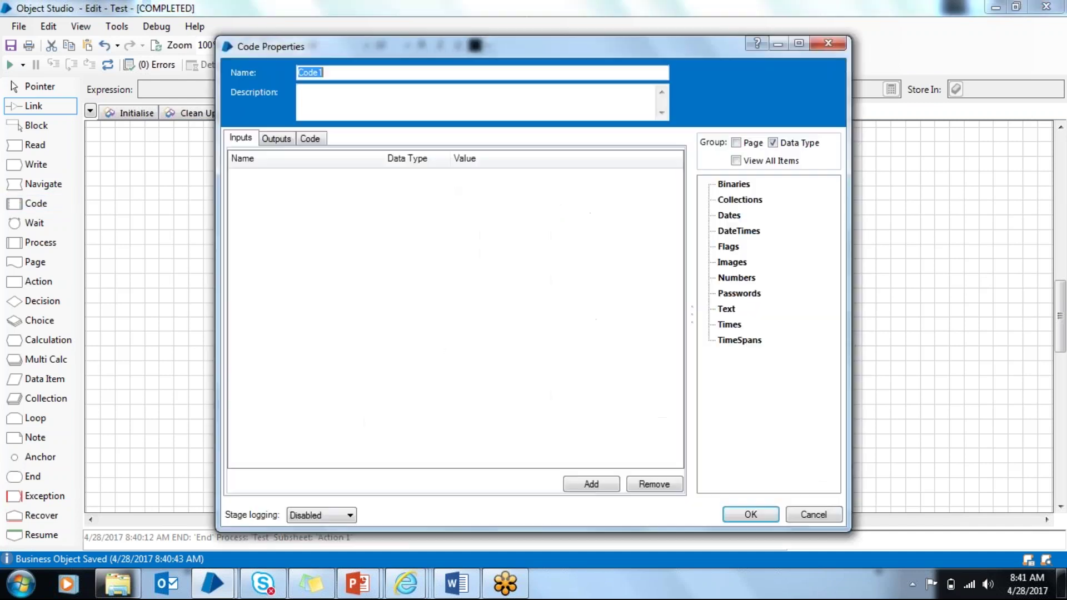
{"action": "left_click", "coordinate": [320, 139]}
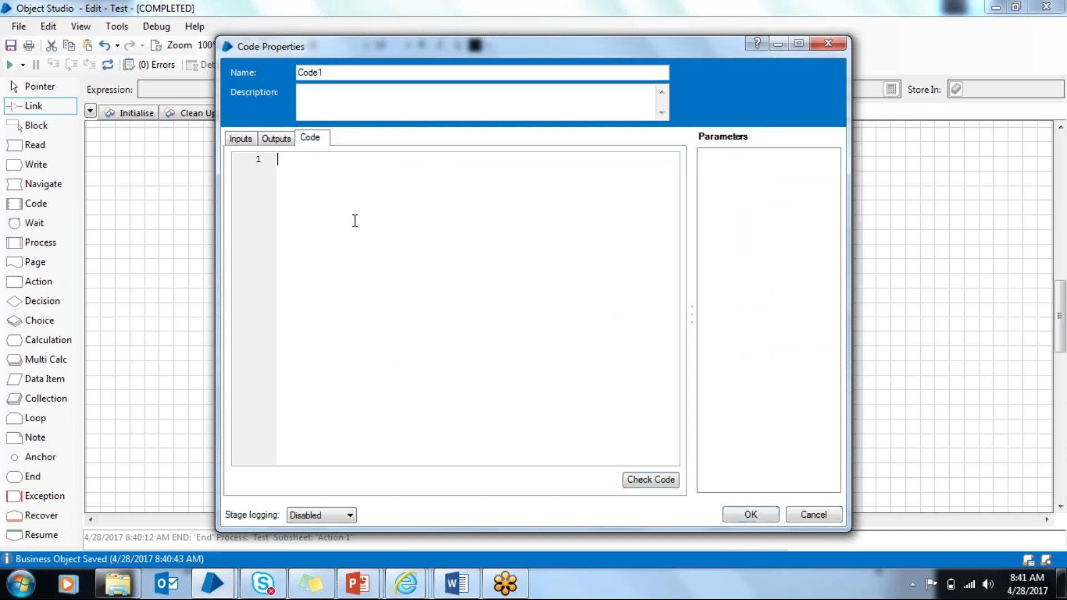
{"action": "left_click", "coordinate": [242, 139]}
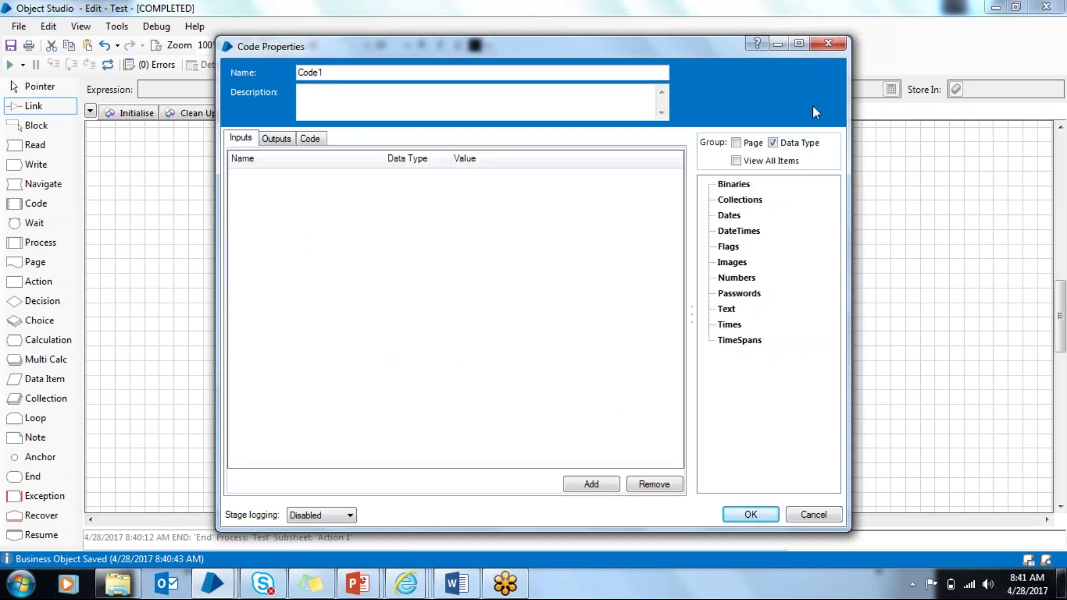
{"action": "left_click", "coordinate": [828, 43]}
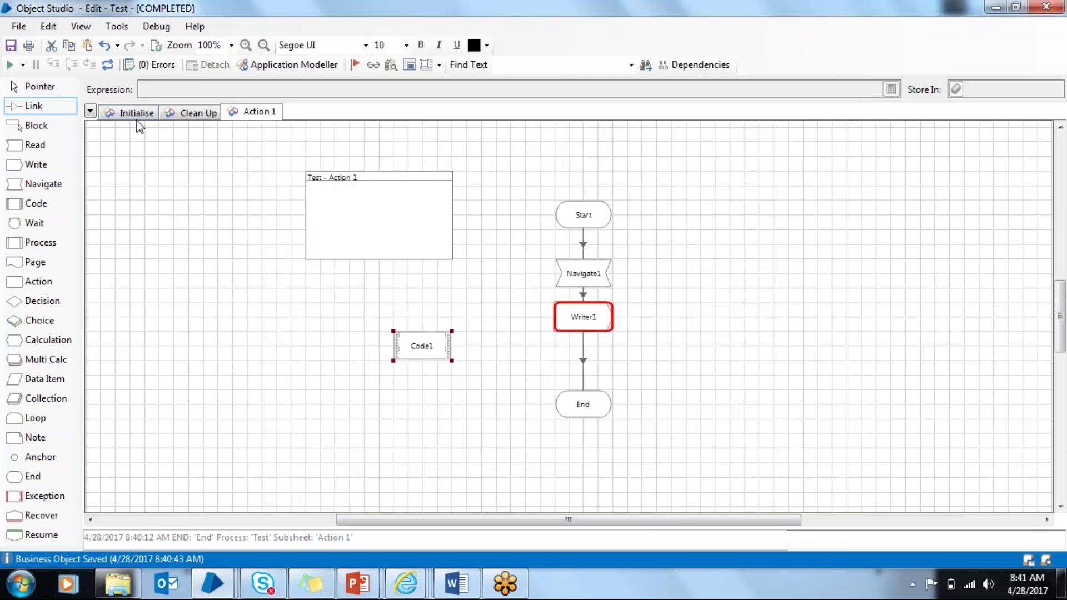
Step: On the Initialise page, view the business object's Code Options, then close its properties
{"action": "left_click", "coordinate": [136, 113]}
{"action": "double_click", "coordinate": [328, 218]}
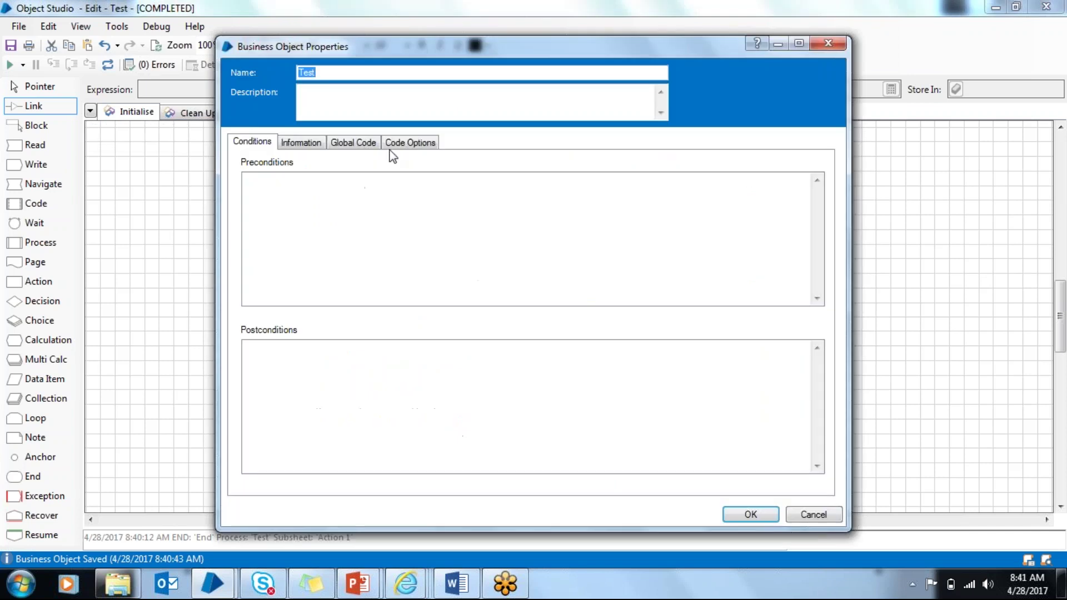
{"action": "left_click", "coordinate": [411, 145]}
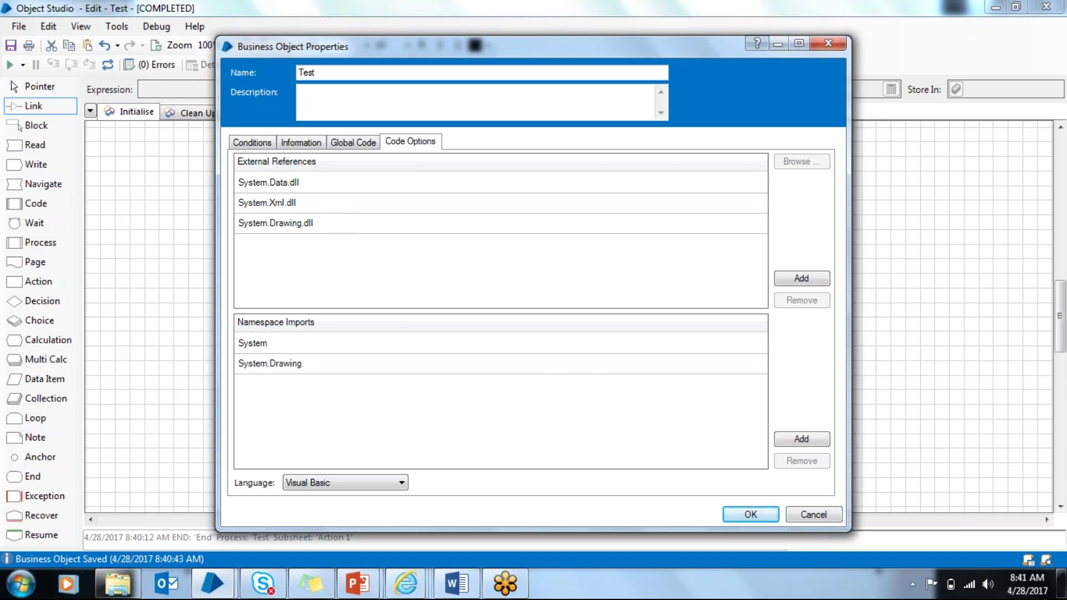
{"action": "left_click", "coordinate": [828, 47]}
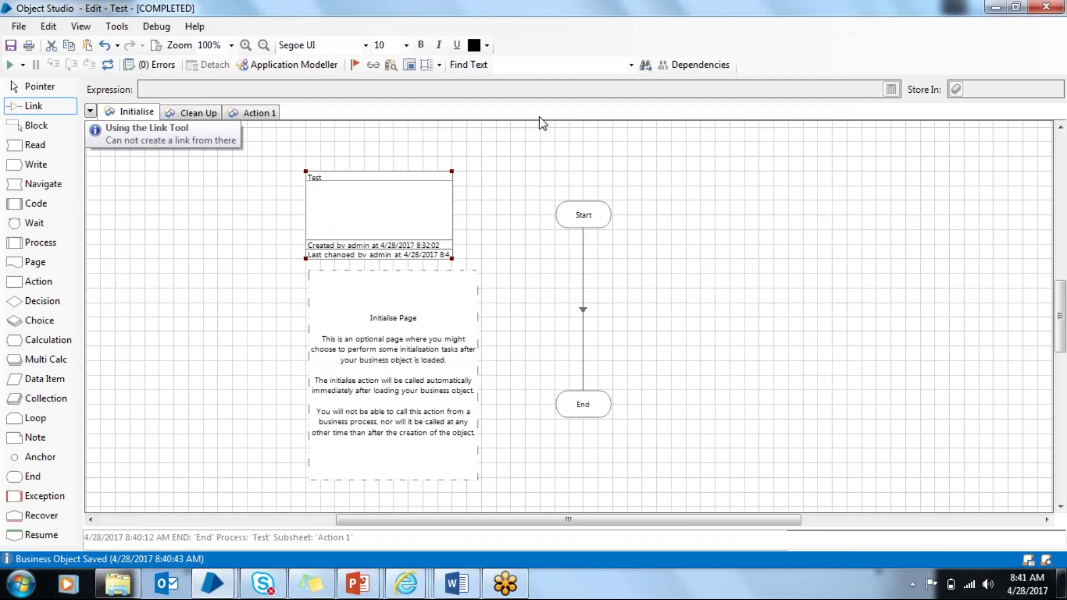
Step: Switch back to the Action 1 page, with Code1 unlinked beside the Start–End flow
{"action": "left_click", "coordinate": [265, 111]}
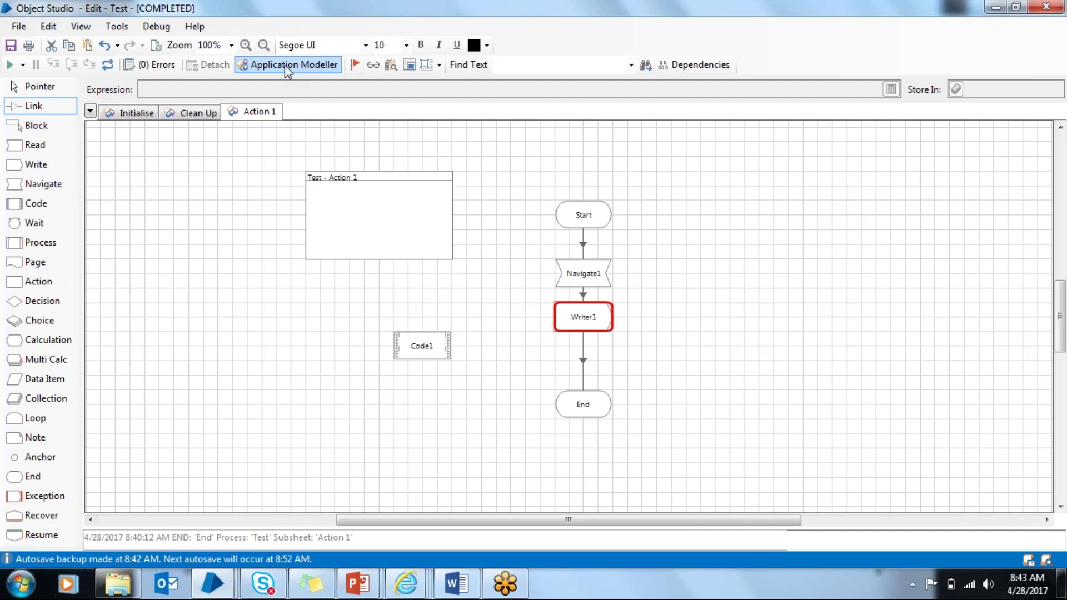
Step: In Application Modeller, cancel the setup wizard and re-identify Element1, replacing its old spy details
{"action": "left_click", "coordinate": [284, 65]}
{"action": "left_click", "coordinate": [315, 149]}
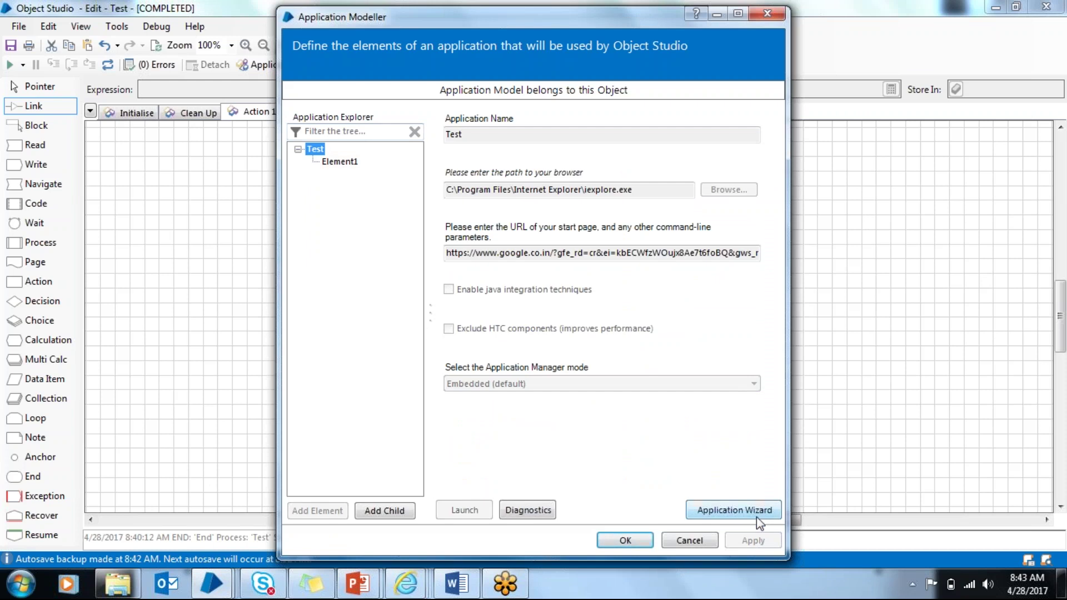
{"action": "left_click", "coordinate": [731, 507]}
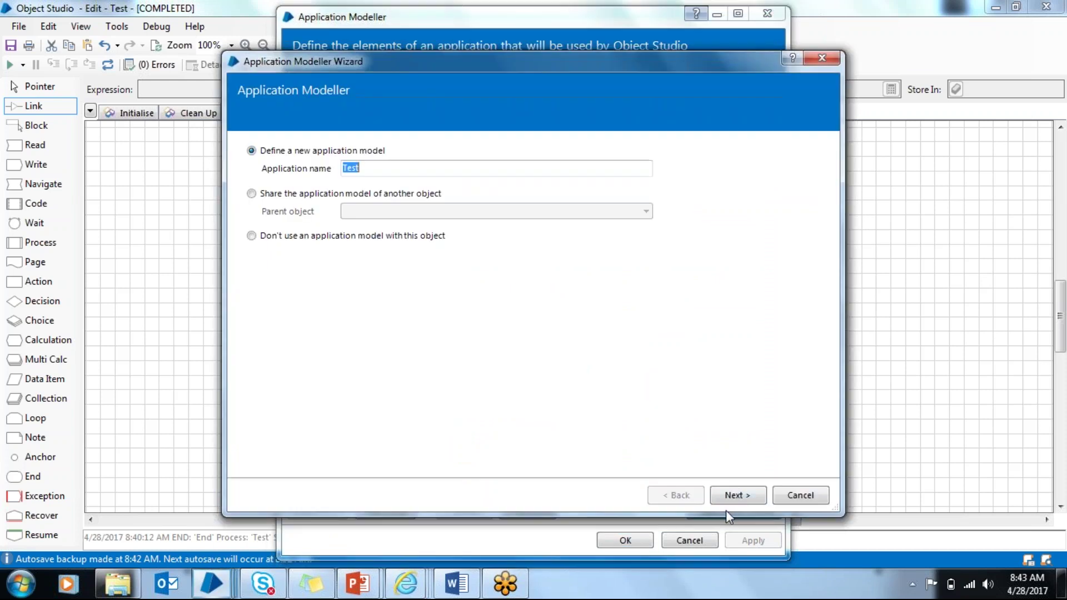
{"action": "left_click", "coordinate": [800, 495]}
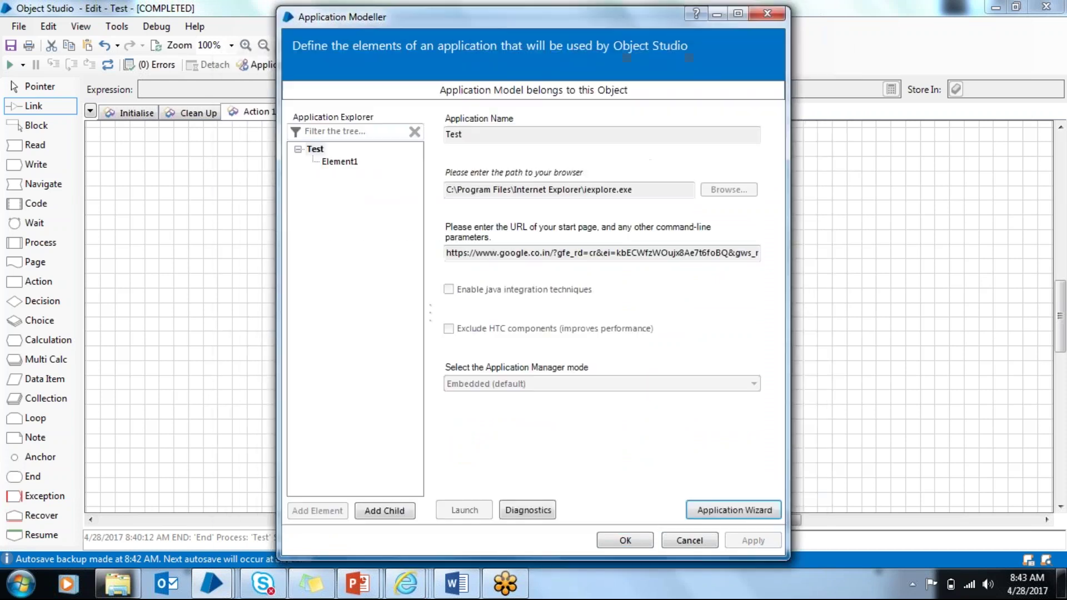
{"action": "left_click", "coordinate": [345, 162]}
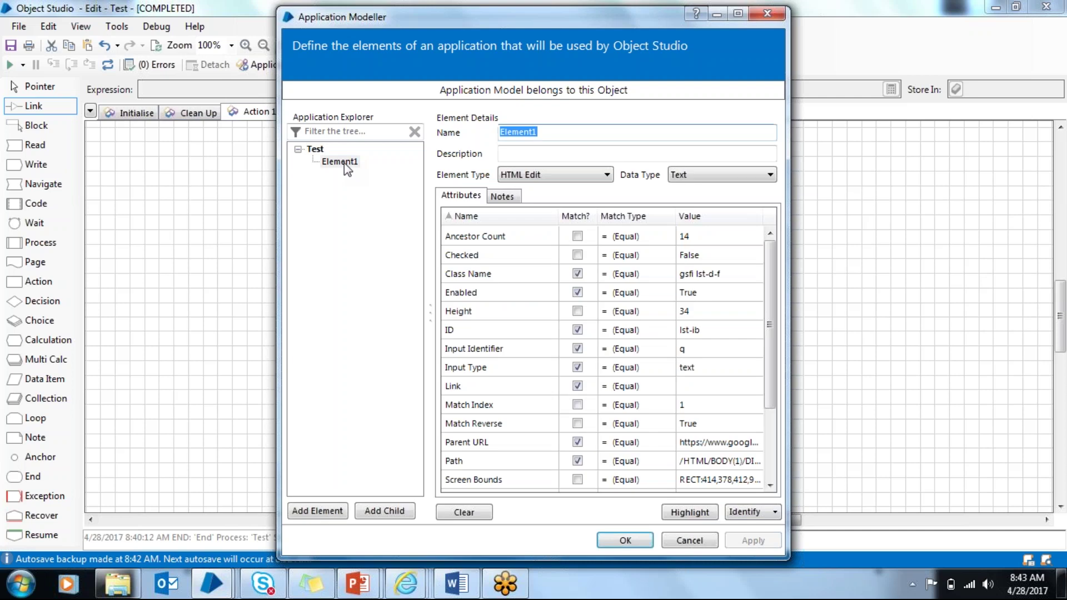
{"action": "left_click", "coordinate": [743, 512]}
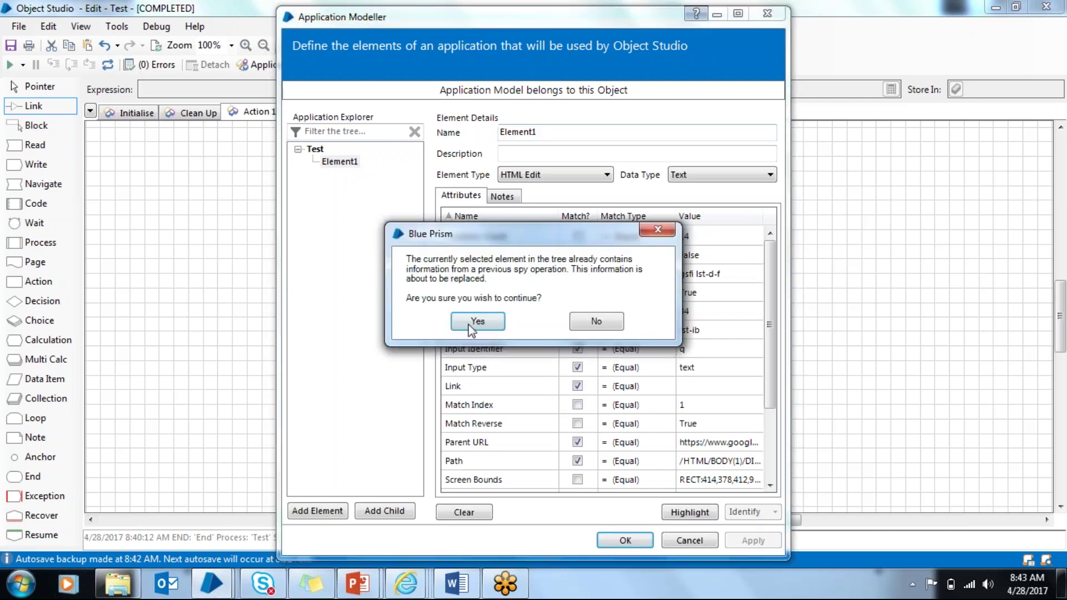
{"action": "left_click", "coordinate": [477, 387]}
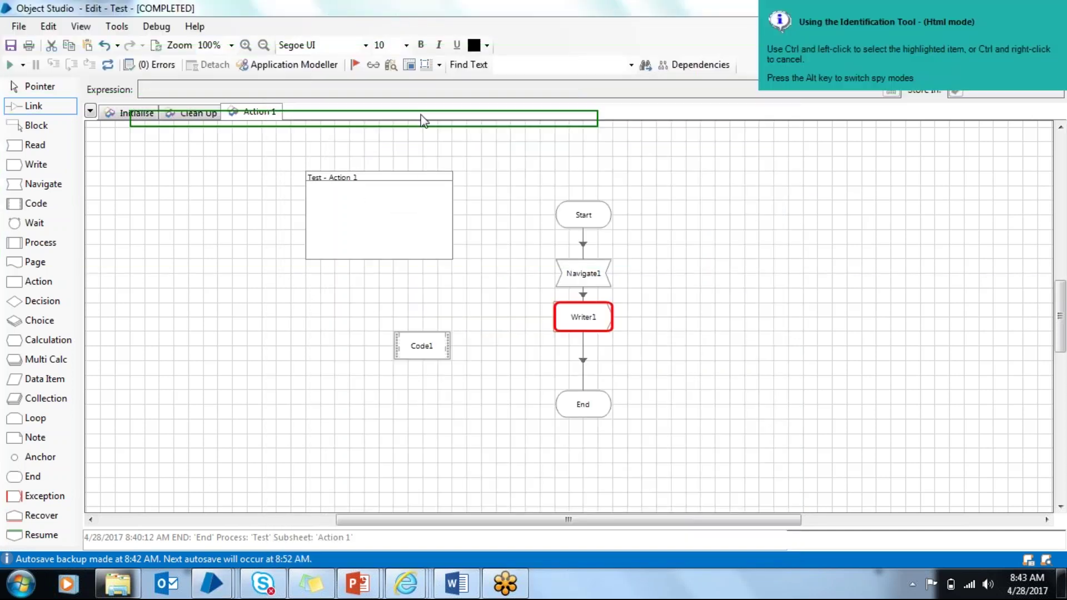
Step: Switch the Identification Tool from Html through Win32 and Accessibility to Region mode
{"action": "key", "text": "alt"}
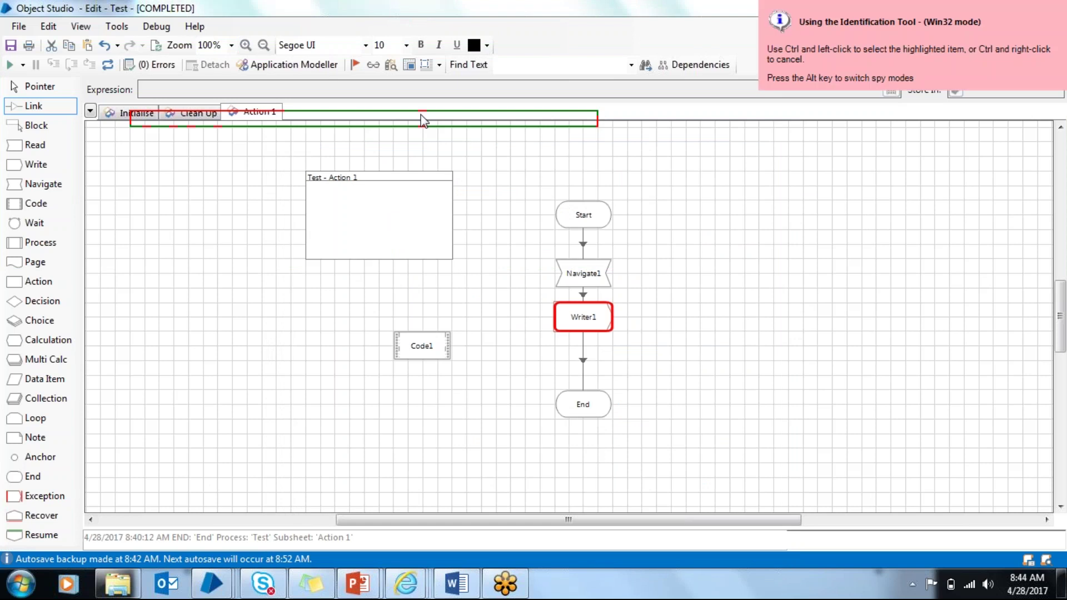
{"action": "key", "text": "alt"}
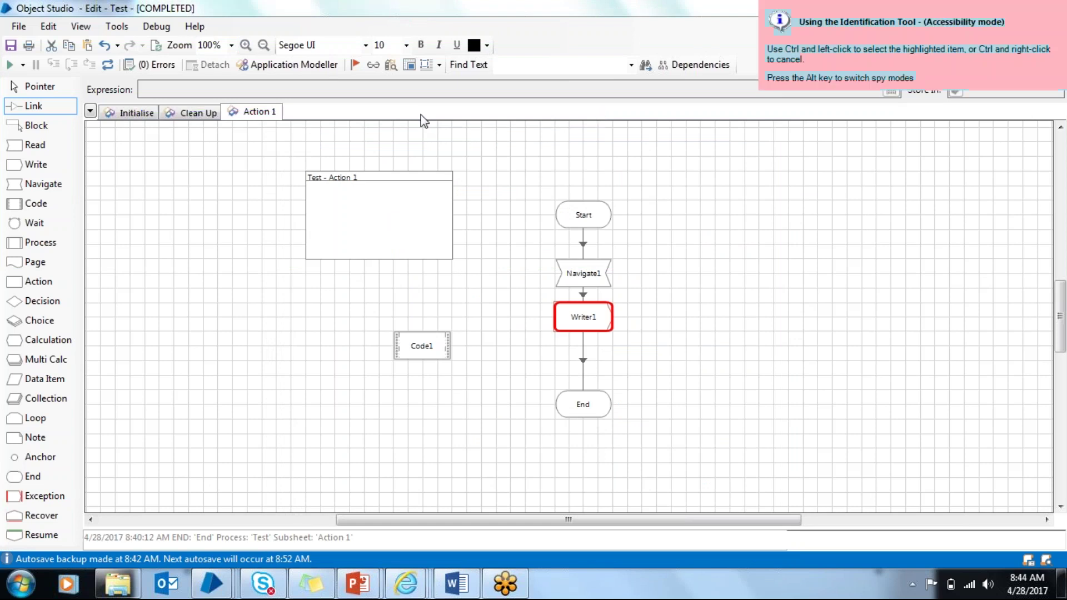
{"action": "key", "text": "alt"}
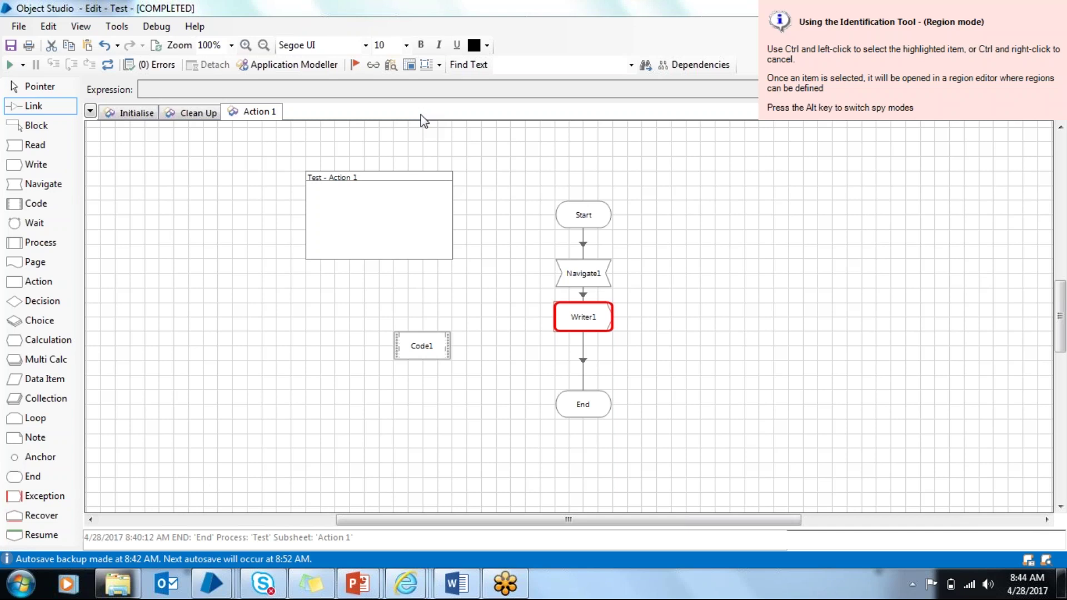
{"action": "mouse_move", "coordinate": [226, 586]}
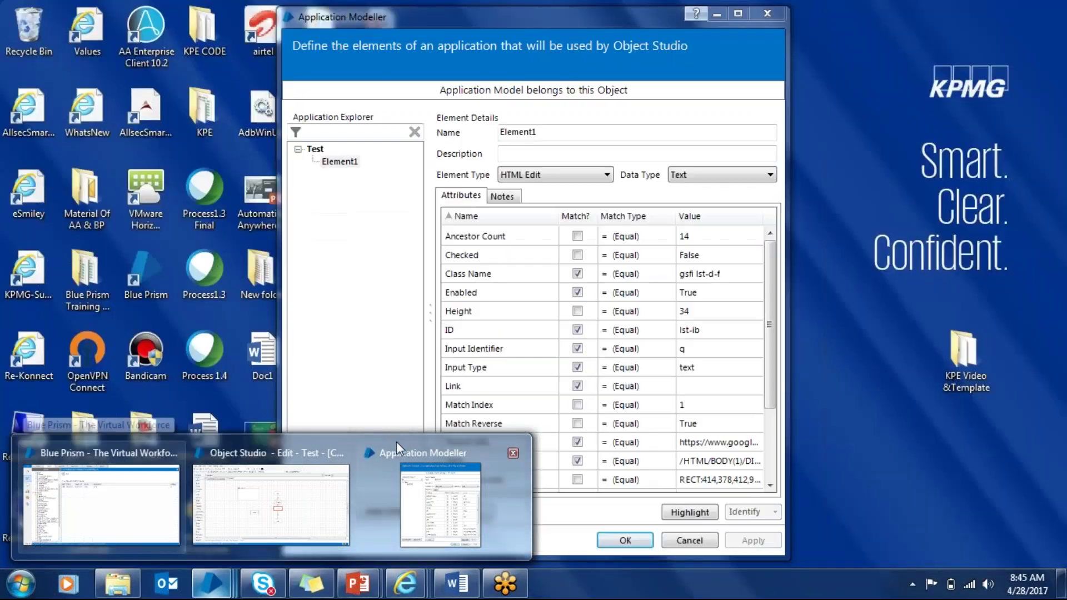
Step: Cancel the Application Modeller and Identification Tool, returning to the Test object's Action 1 page
{"action": "left_click", "coordinate": [411, 461]}
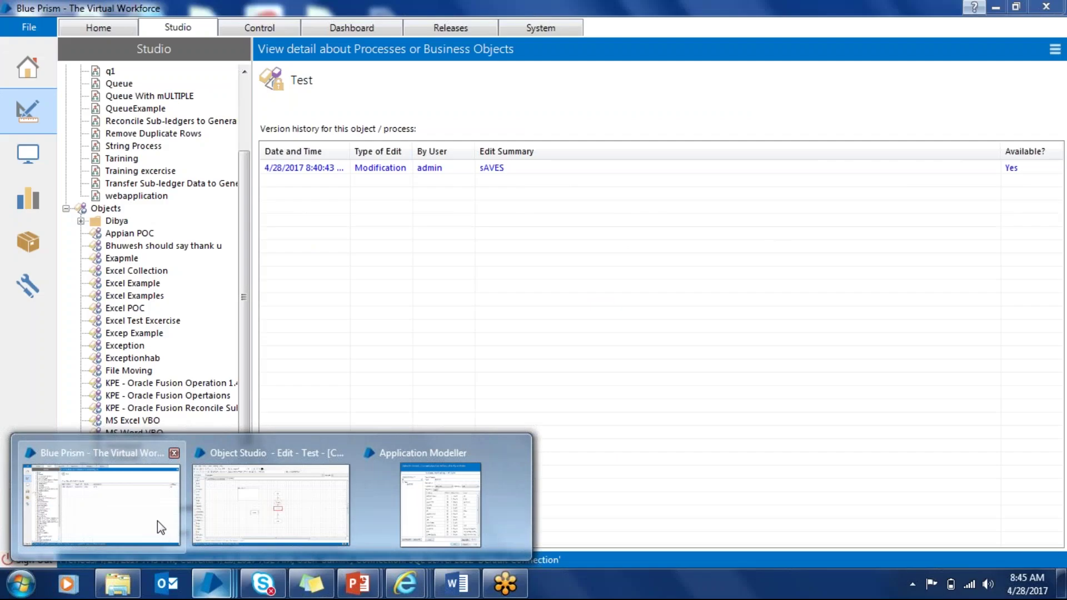
{"action": "left_click", "coordinate": [158, 521]}
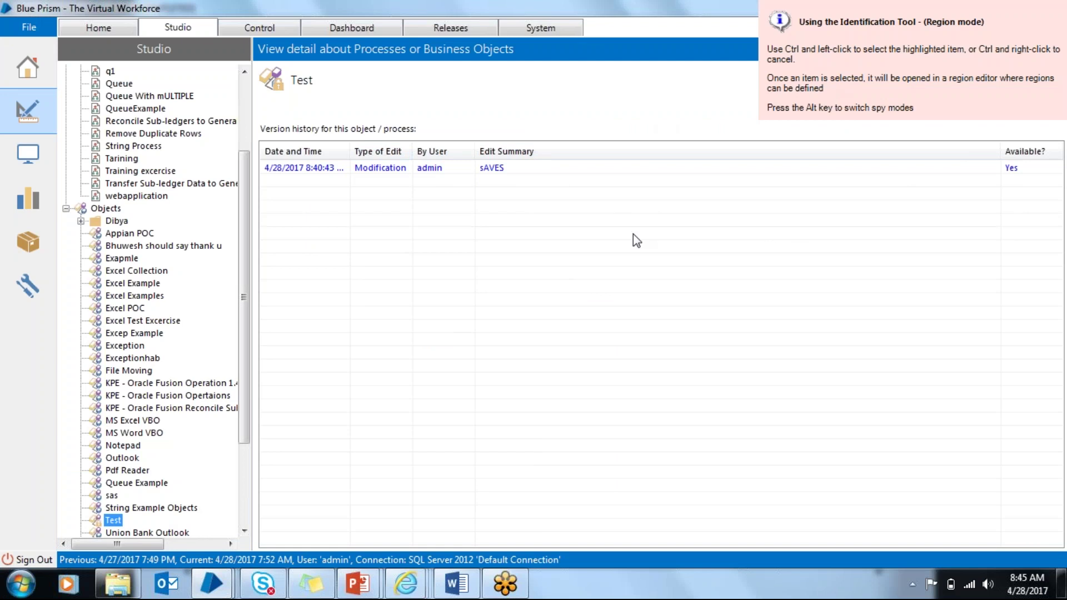
{"action": "mouse_move", "coordinate": [211, 584]}
{"action": "left_click", "coordinate": [440, 492]}
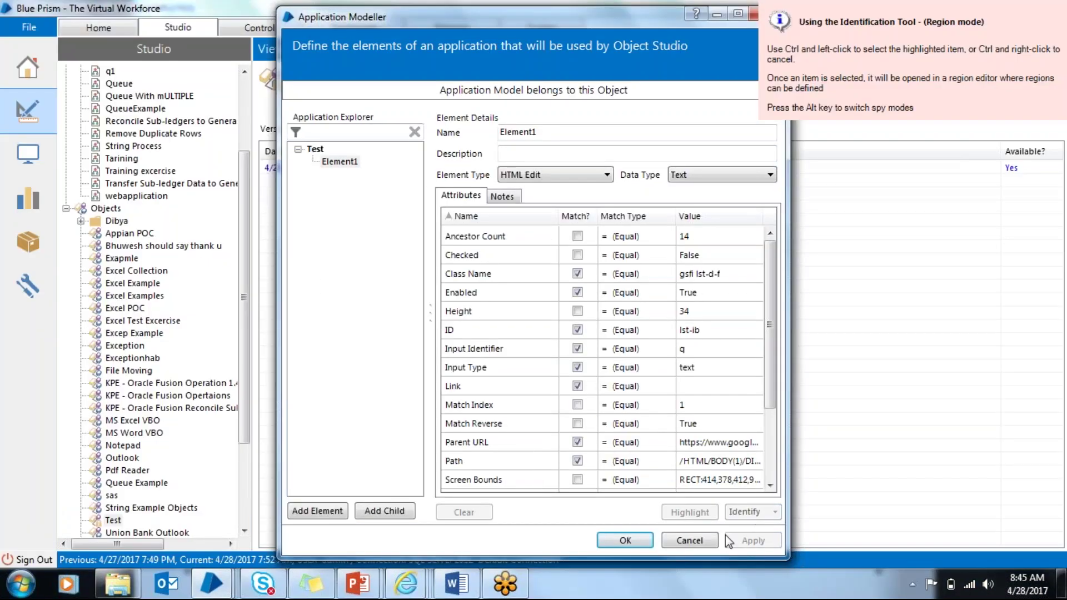
{"action": "left_click", "coordinate": [695, 542]}
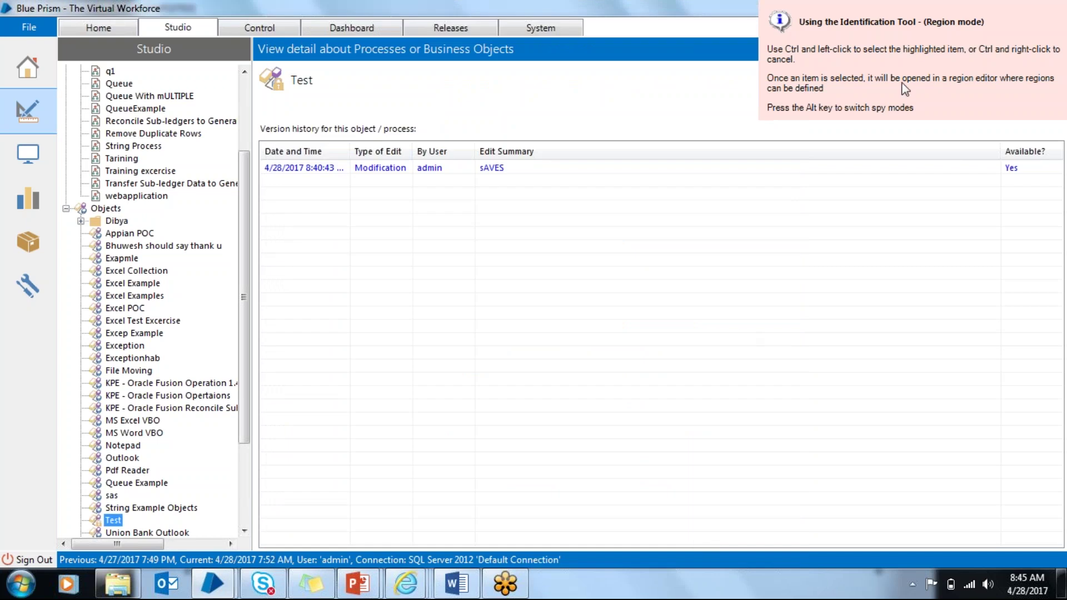
{"action": "left_click", "coordinate": [878, 68]}
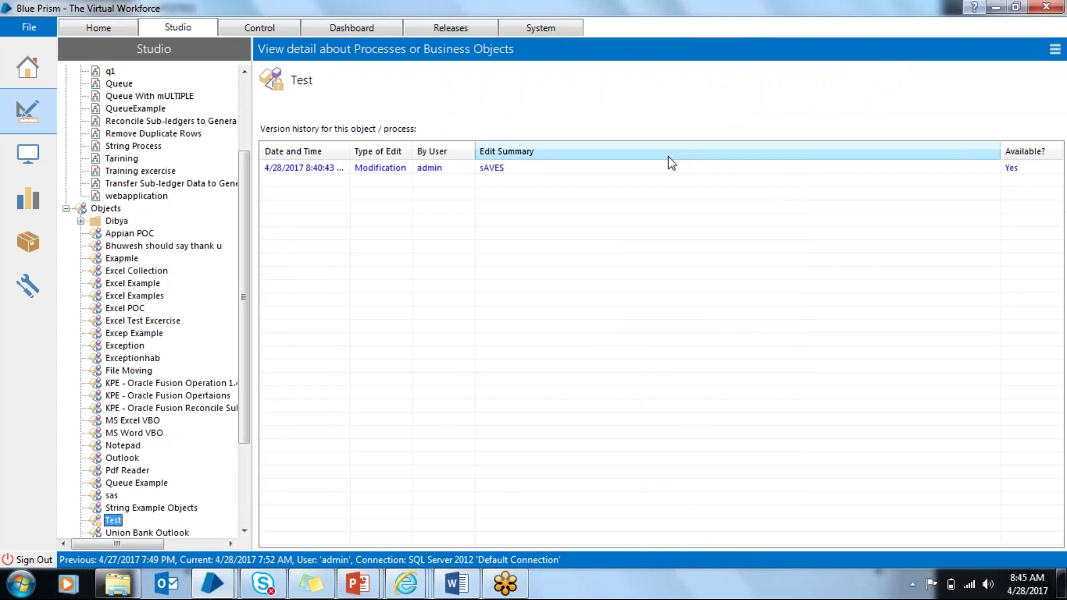
{"action": "mouse_move", "coordinate": [212, 583]}
{"action": "left_click", "coordinate": [312, 530]}
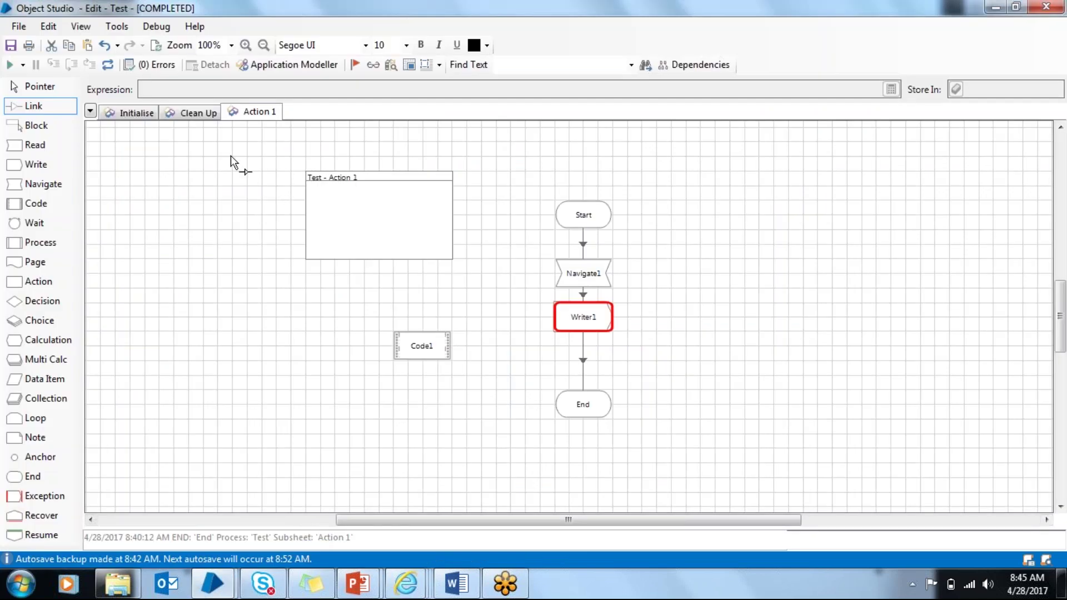
Step: Return to the main Blue Prism window showing Test's version history with the 'sAVES' entry
{"action": "mouse_move", "coordinate": [215, 592]}
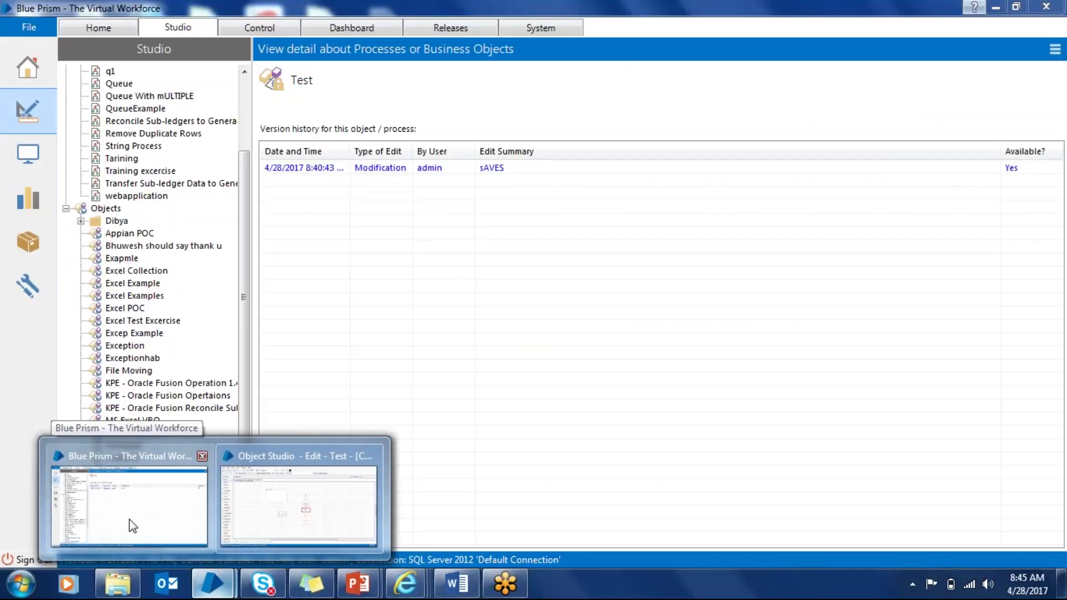
{"action": "left_click", "coordinate": [131, 525]}
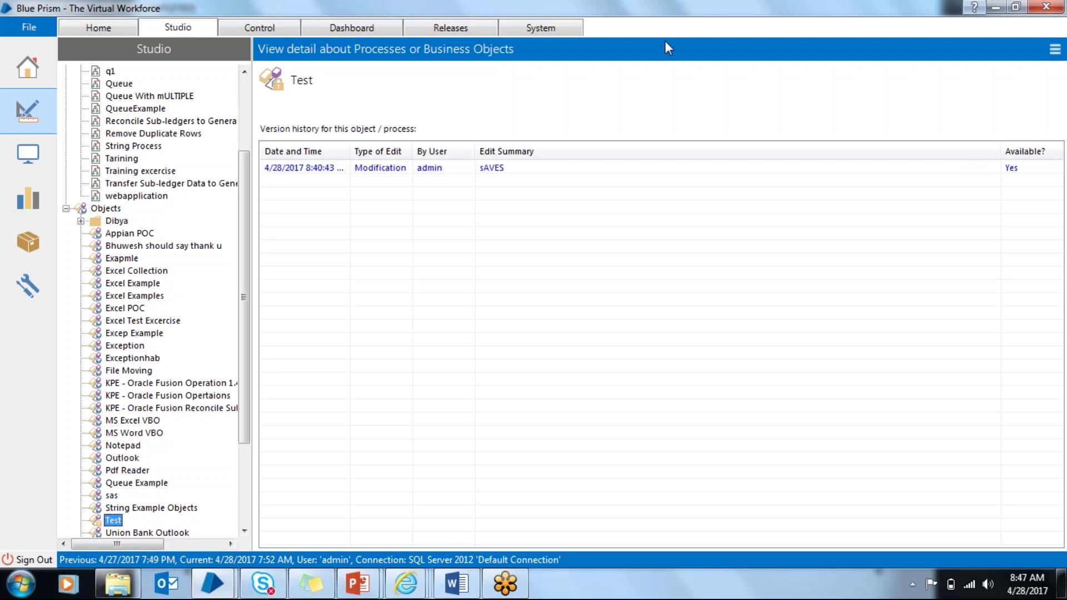
Step: Select the Processes root node to list all processes with modified dates and owners
{"action": "scroll", "coordinate": [248, 85], "scroll_direction": "up", "scroll_amount": 1}
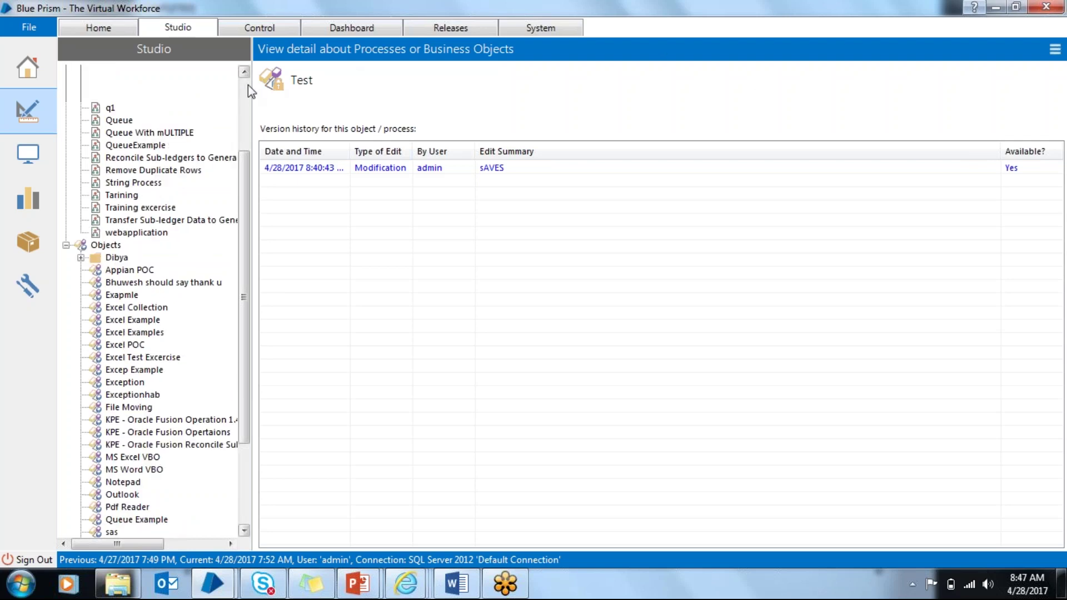
{"action": "scroll", "coordinate": [247, 85], "scroll_direction": "up", "scroll_amount": 2}
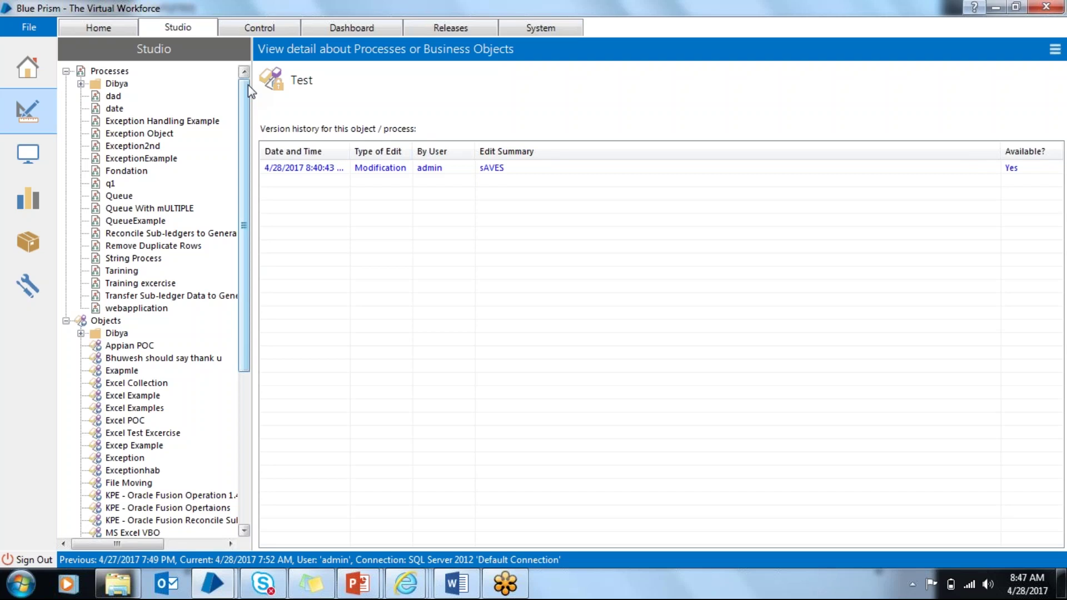
{"action": "left_click", "coordinate": [110, 72]}
Step: Create a process named 'tESTC' under Processes and open it in Process Studio
{"action": "right_click", "coordinate": [110, 75]}
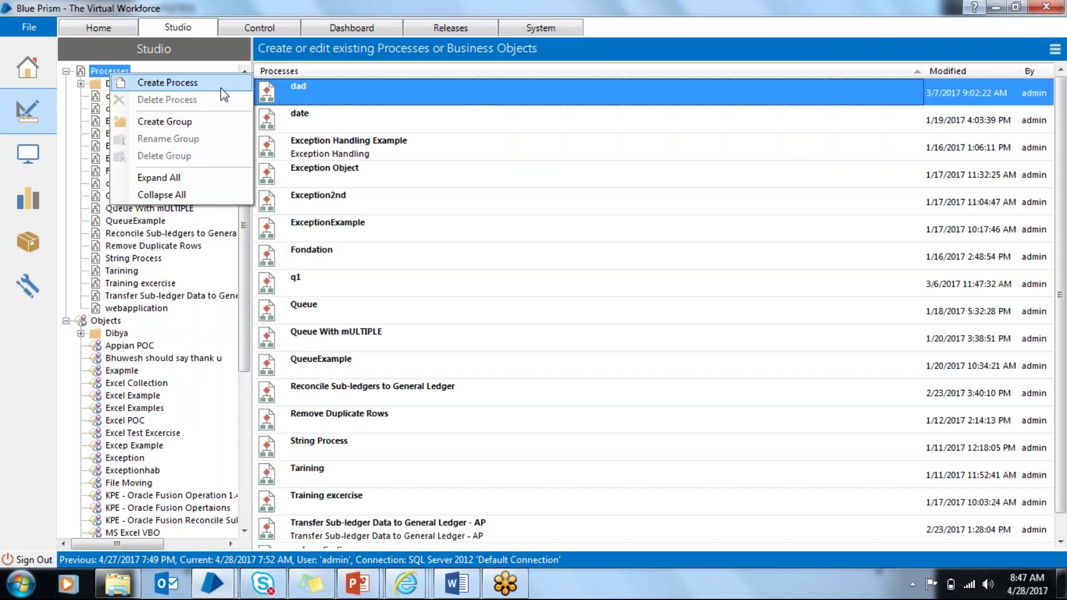
{"action": "left_click", "coordinate": [200, 87]}
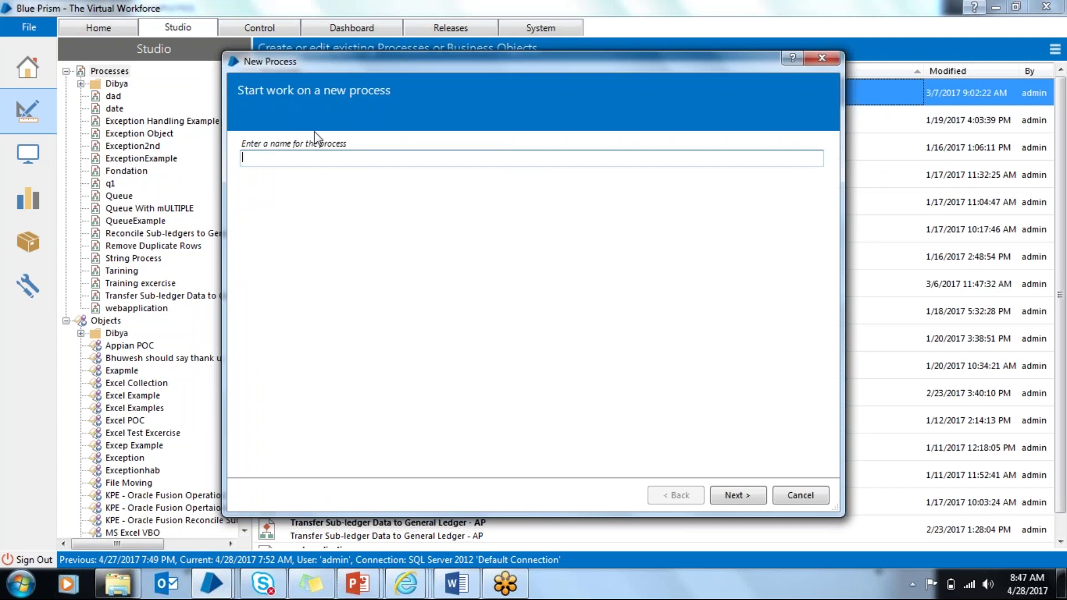
{"action": "type", "text": "tESTC"}
{"action": "key", "text": "Return"}
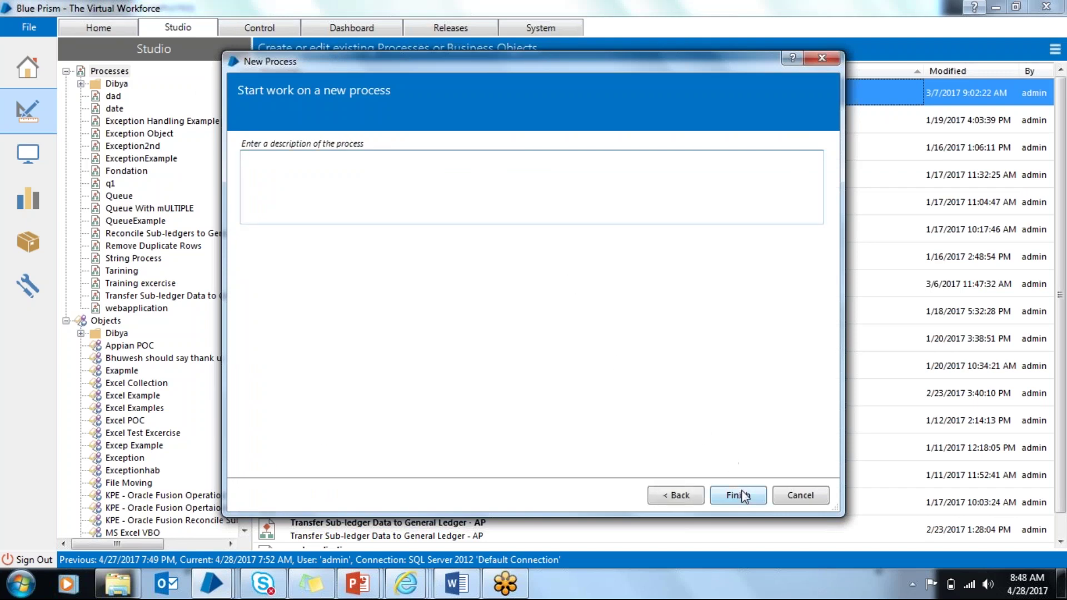
{"action": "left_click", "coordinate": [740, 495]}
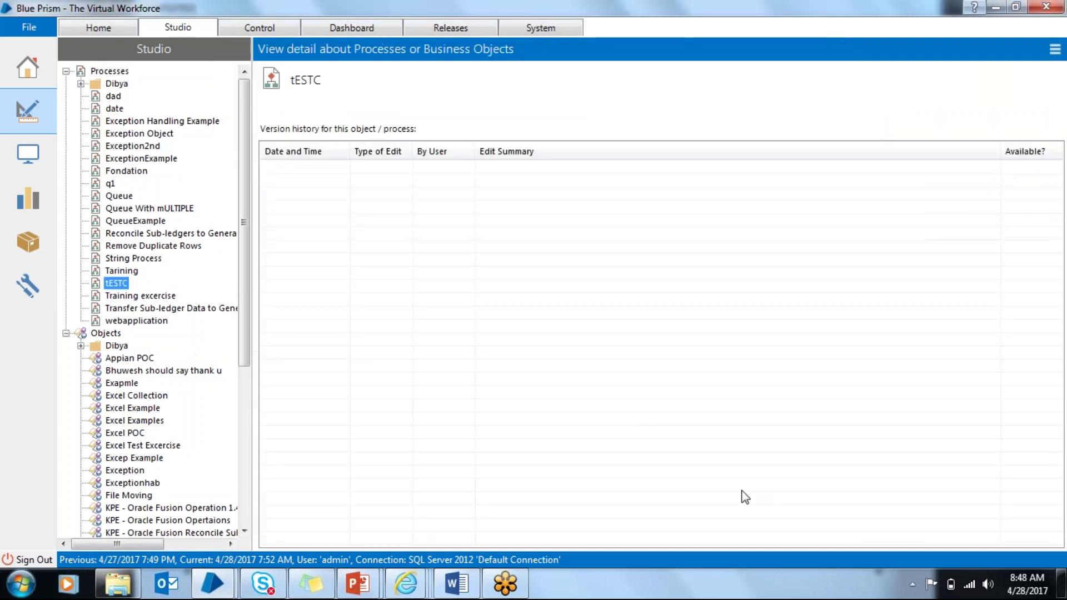
{"action": "double_click", "coordinate": [114, 282]}
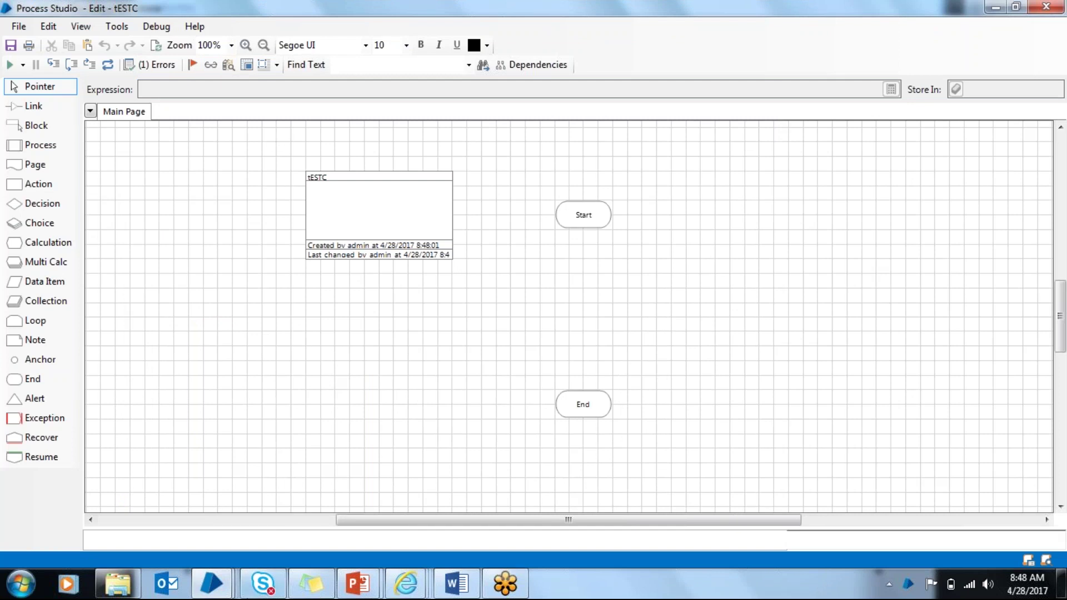
Step: Open and close the Test object's Application Modeller
{"action": "mouse_move", "coordinate": [212, 583]}
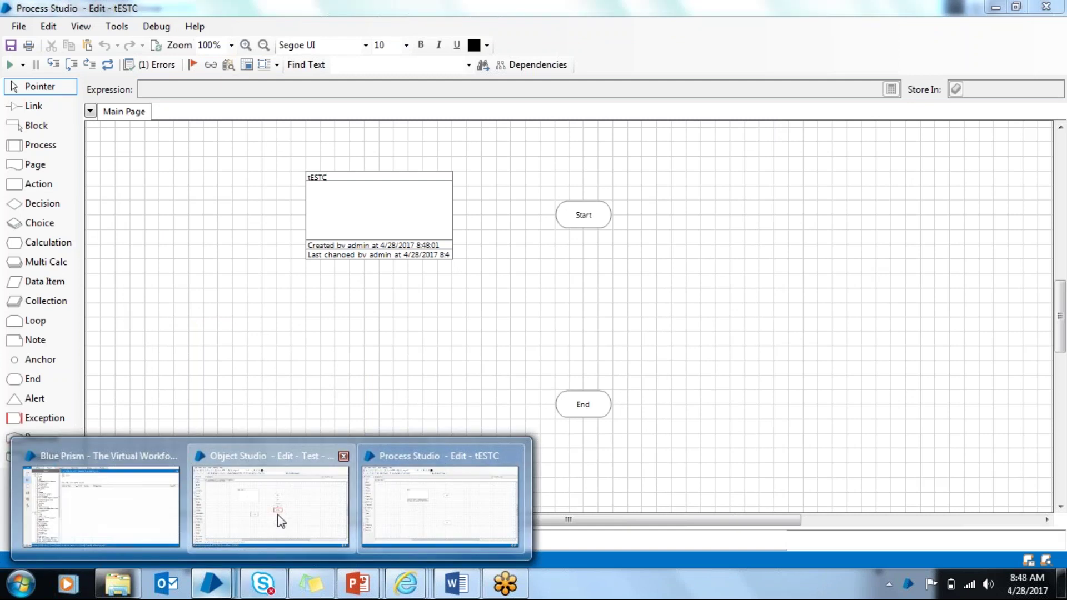
{"action": "left_click", "coordinate": [278, 518]}
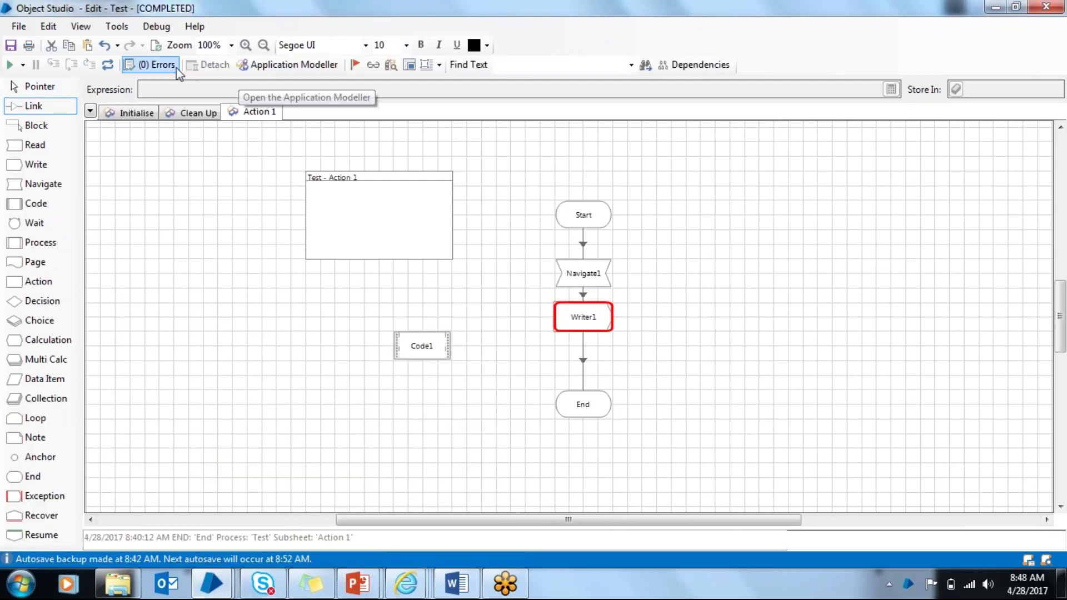
{"action": "left_click", "coordinate": [271, 71]}
{"action": "left_click", "coordinate": [767, 13]}
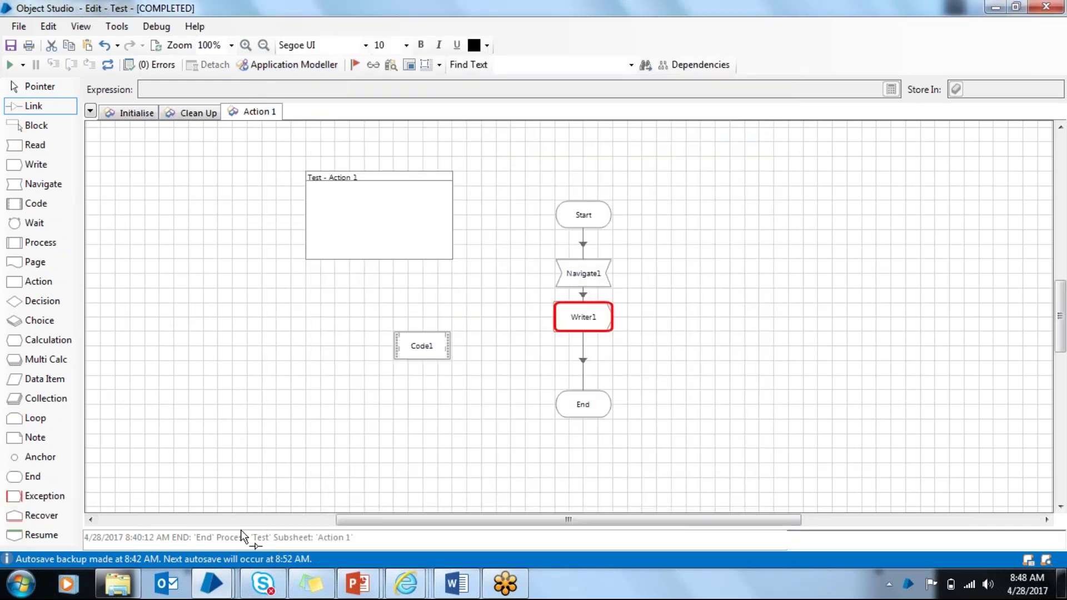
Step: Save the Test object with the comment 'SAVS' and close its editor
{"action": "mouse_move", "coordinate": [211, 583]}
{"action": "left_click", "coordinate": [422, 517]}
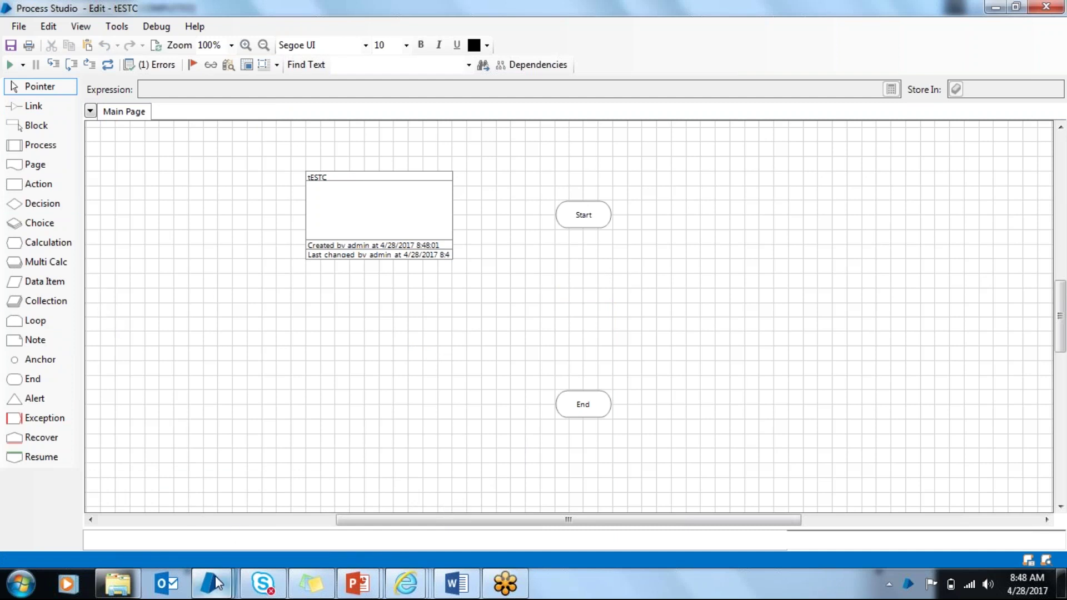
{"action": "mouse_move", "coordinate": [215, 576]}
{"action": "left_click", "coordinate": [267, 509]}
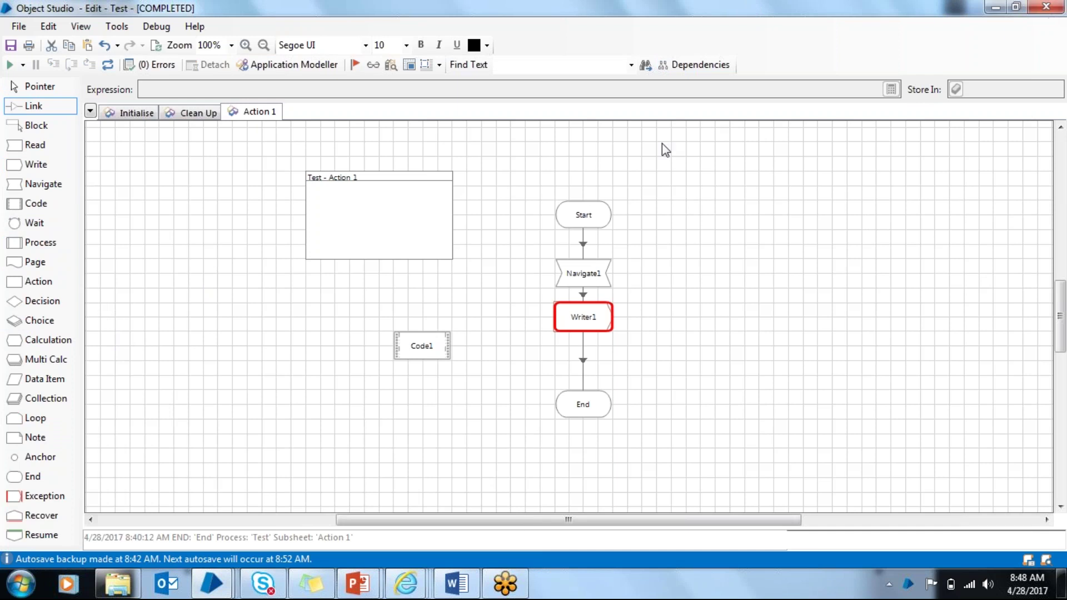
{"action": "type", "text": "SAVS"}
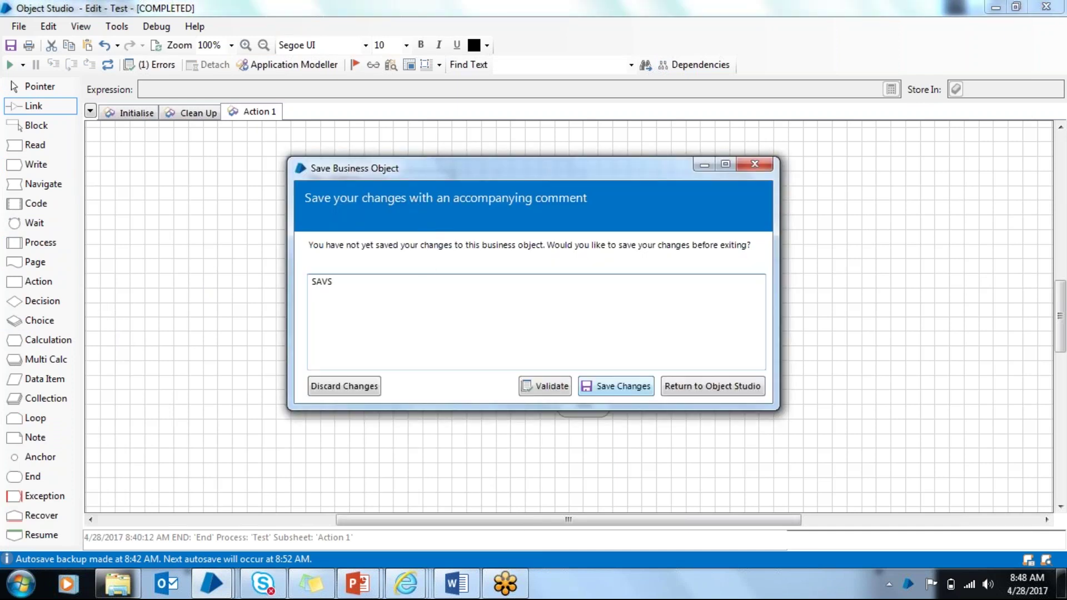
{"action": "left_click", "coordinate": [618, 386]}
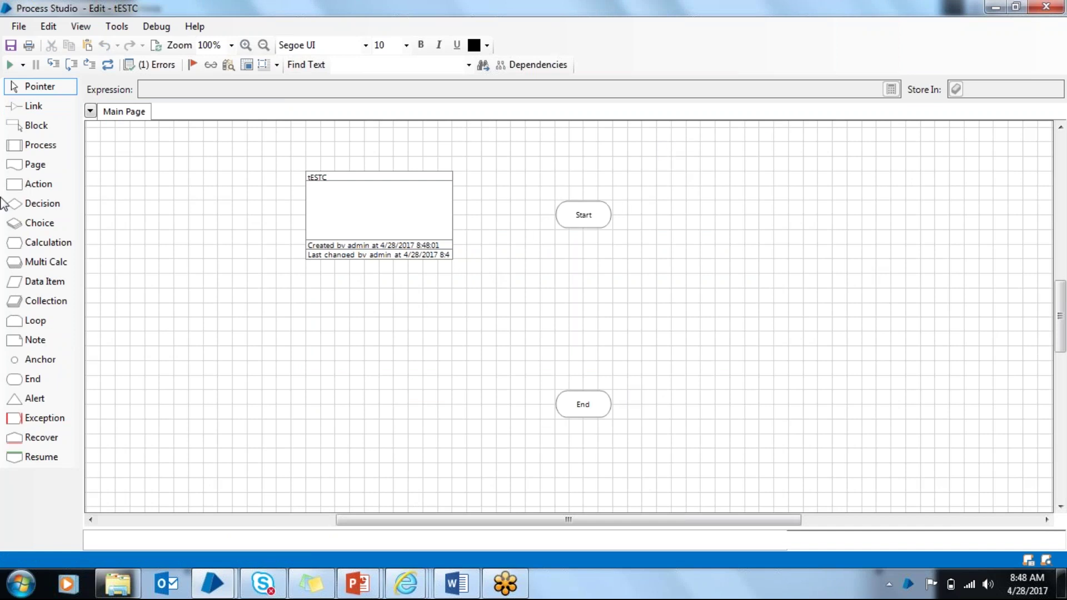
Step: Place an Action stage below Start and set its business object to Test
{"action": "left_click_drag", "start_coordinate": [31, 187], "coordinate": [568, 272]}
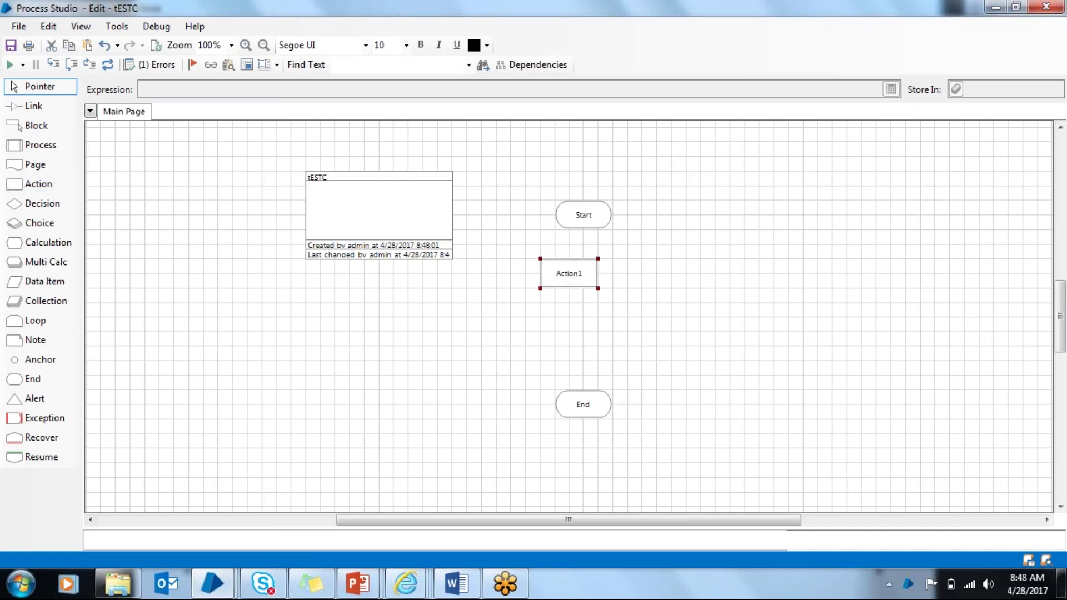
{"action": "double_click", "coordinate": [569, 273]}
{"action": "left_click", "coordinate": [487, 137]}
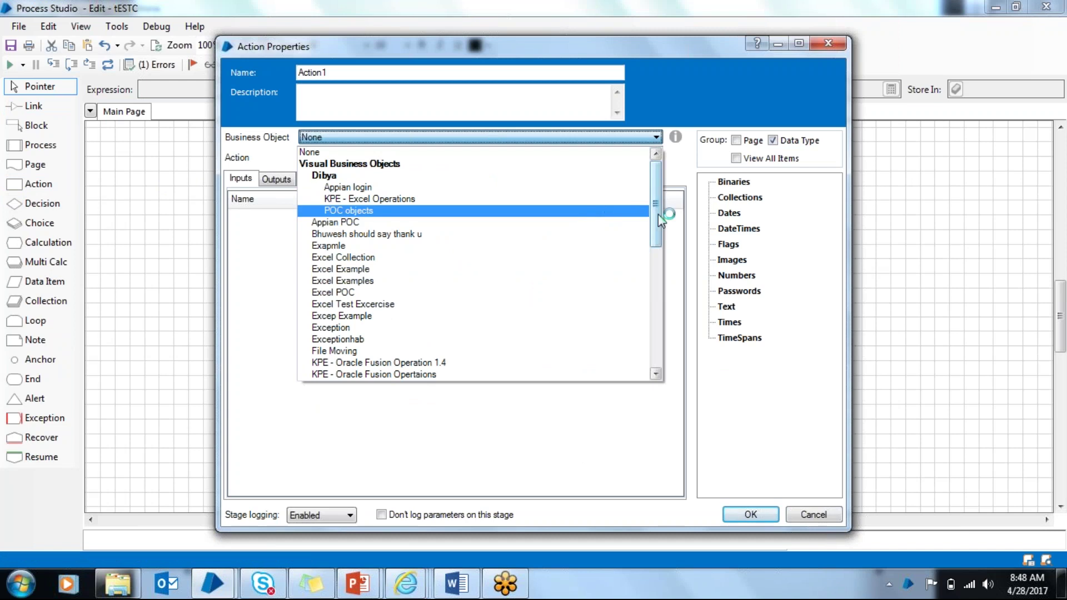
{"action": "left_click_drag", "start_coordinate": [658, 215], "coordinate": [660, 319]}
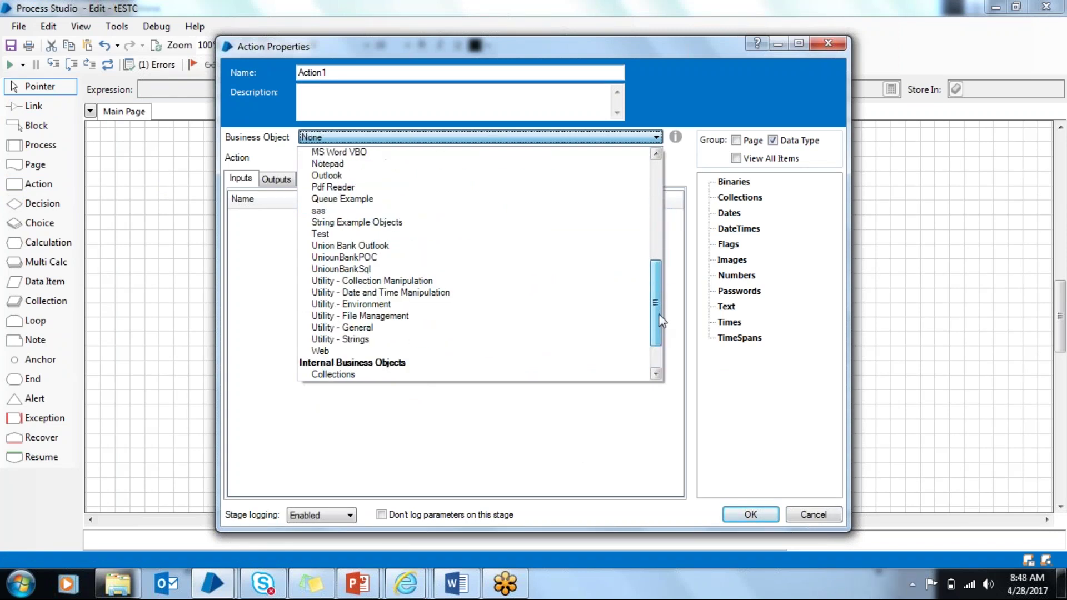
{"action": "left_click", "coordinate": [320, 234]}
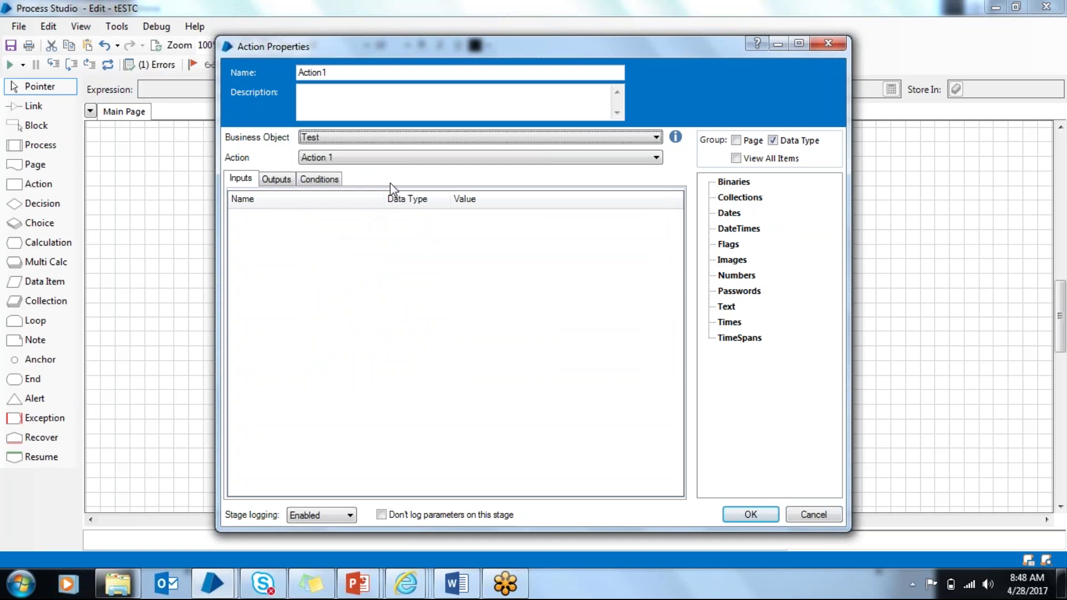
Step: Keep Action 1 as the action, confirm the stage, and link Start to Action1
{"action": "left_click", "coordinate": [425, 160]}
{"action": "left_click", "coordinate": [425, 160]}
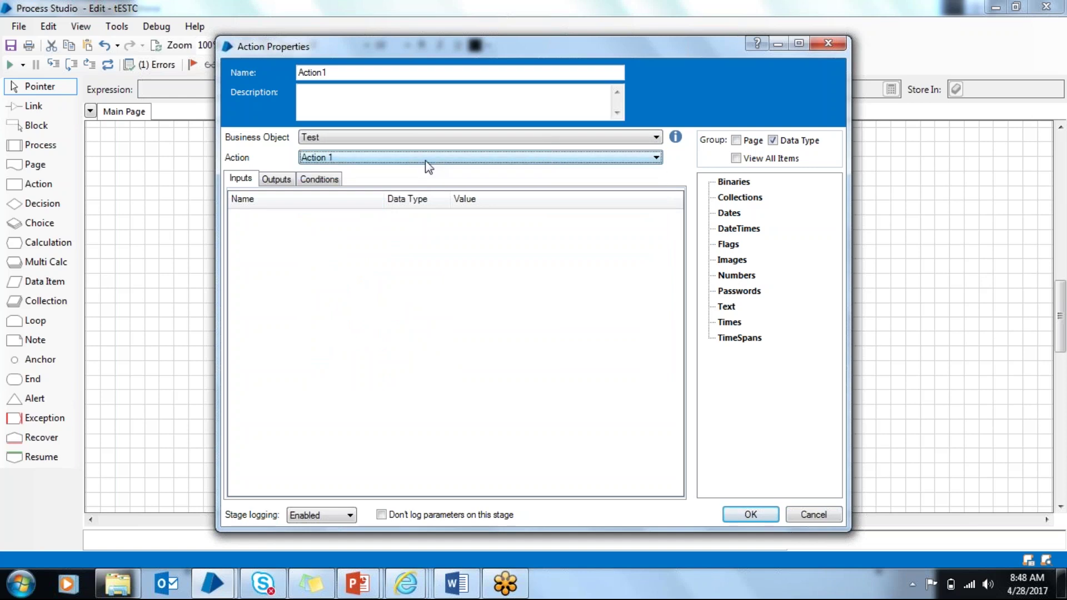
{"action": "left_click", "coordinate": [278, 180]}
{"action": "left_click", "coordinate": [240, 178]}
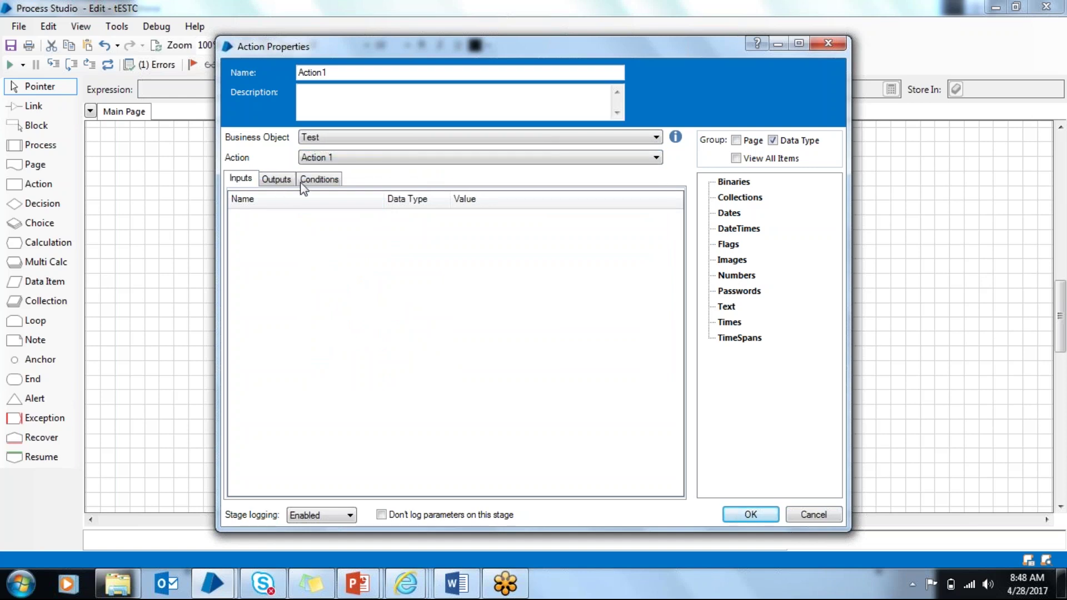
{"action": "left_click", "coordinate": [776, 515]}
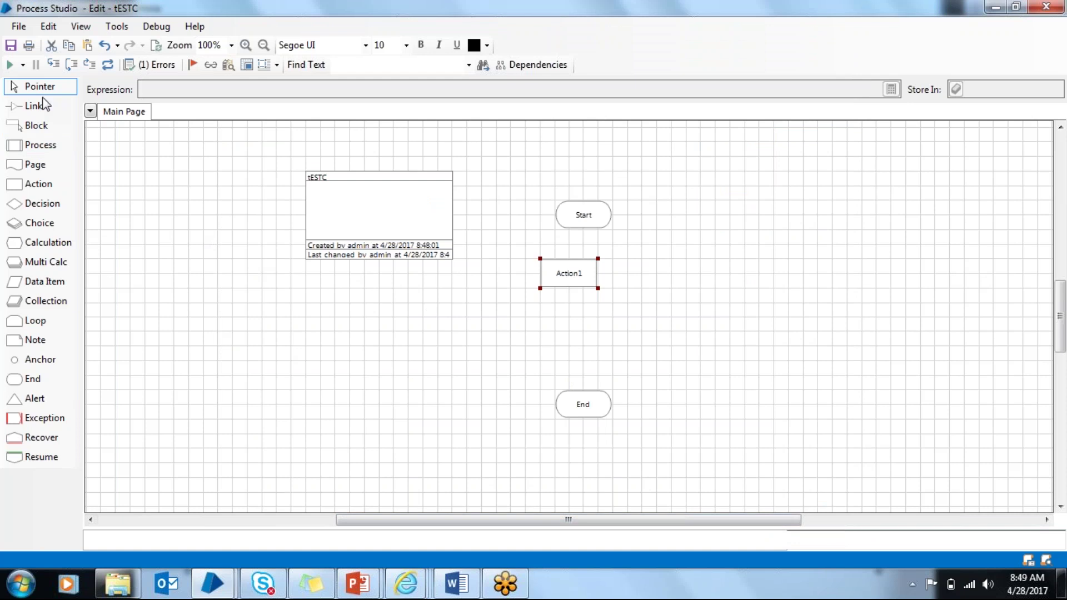
{"action": "left_click", "coordinate": [40, 104]}
{"action": "left_click_drag", "start_coordinate": [581, 219], "coordinate": [588, 407]}
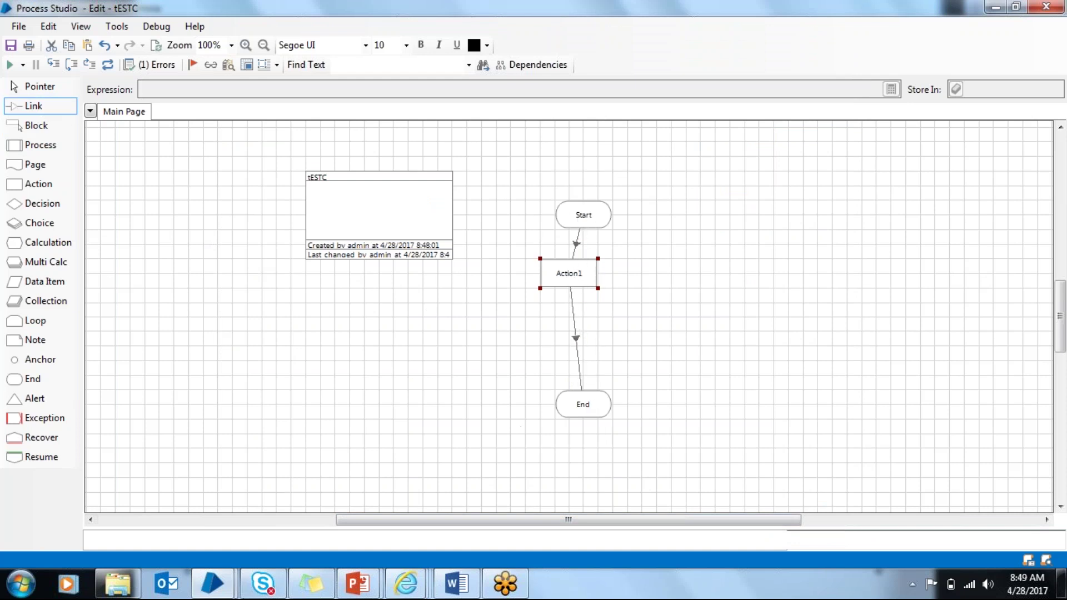
Step: Close the Google browser window and run the tESTC process
{"action": "mouse_move", "coordinate": [404, 585]}
{"action": "left_click", "coordinate": [648, 460]}
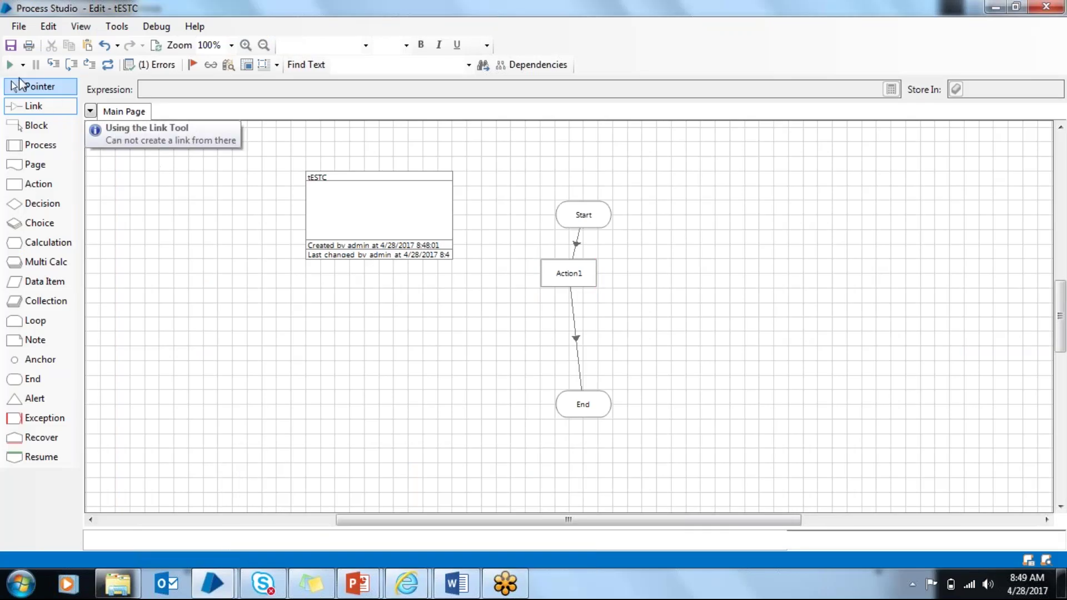
{"action": "left_click", "coordinate": [9, 66]}
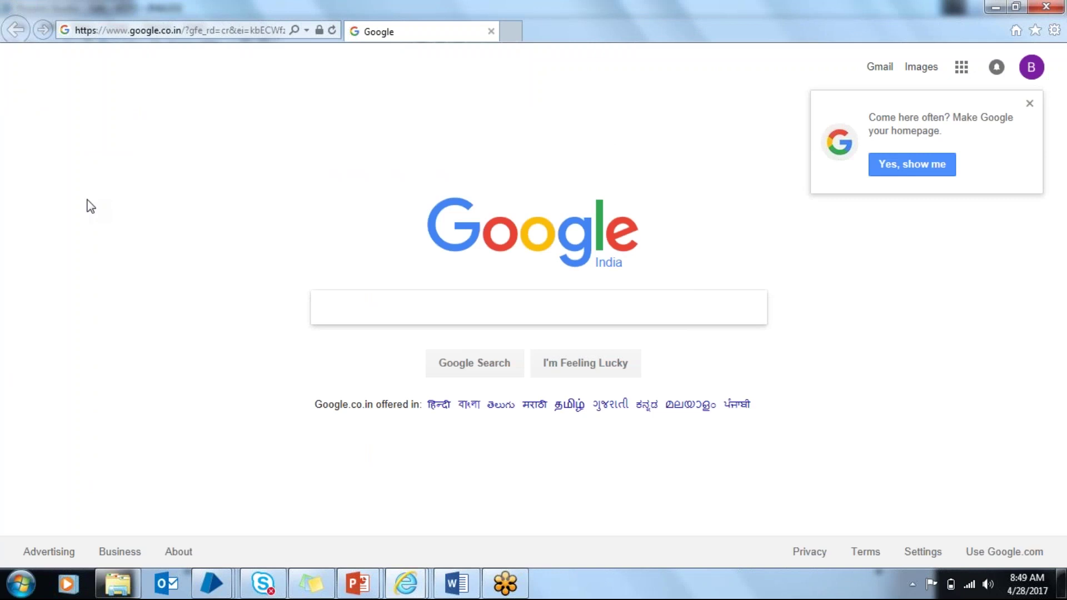
Step: Dismiss the no-matching-elements error and bring Process Studio back to the front
{"action": "mouse_move", "coordinate": [211, 583]}
{"action": "left_click", "coordinate": [419, 511]}
{"action": "left_click", "coordinate": [616, 365]}
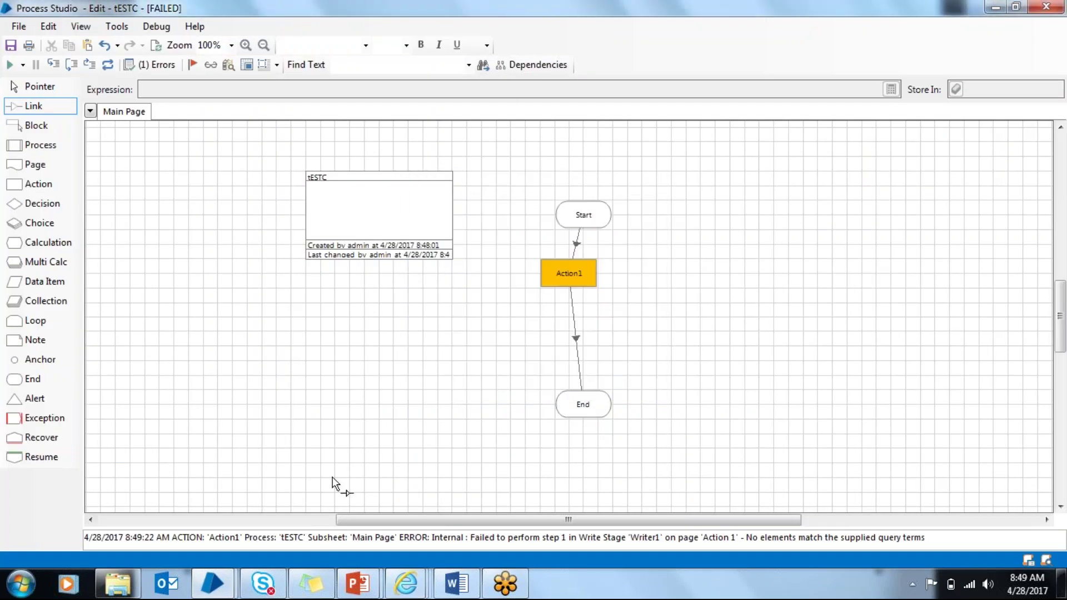
{"action": "mouse_move", "coordinate": [211, 582]}
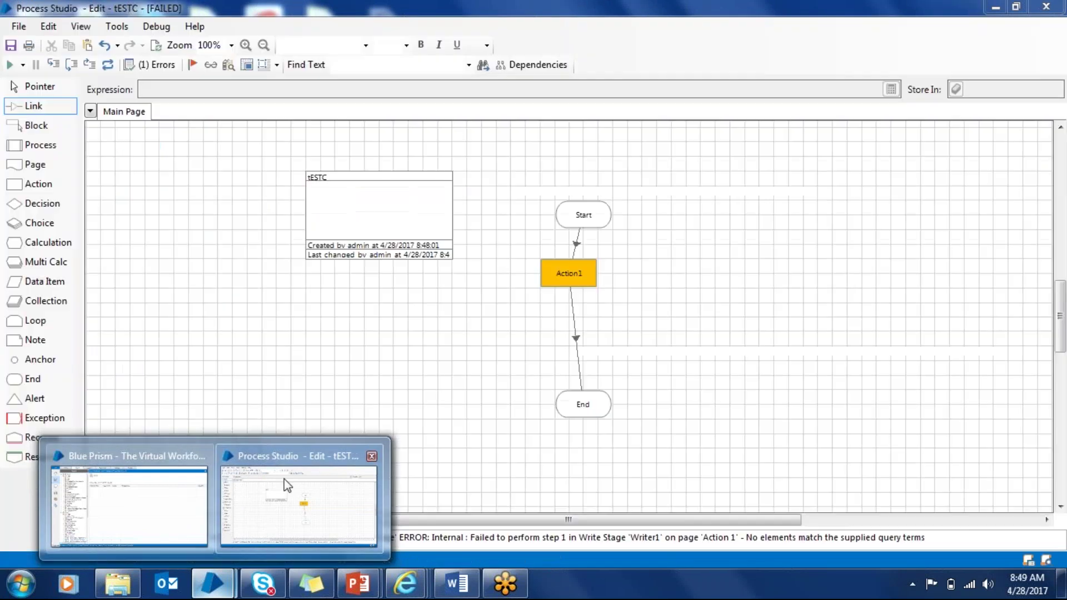
{"action": "left_click", "coordinate": [285, 489]}
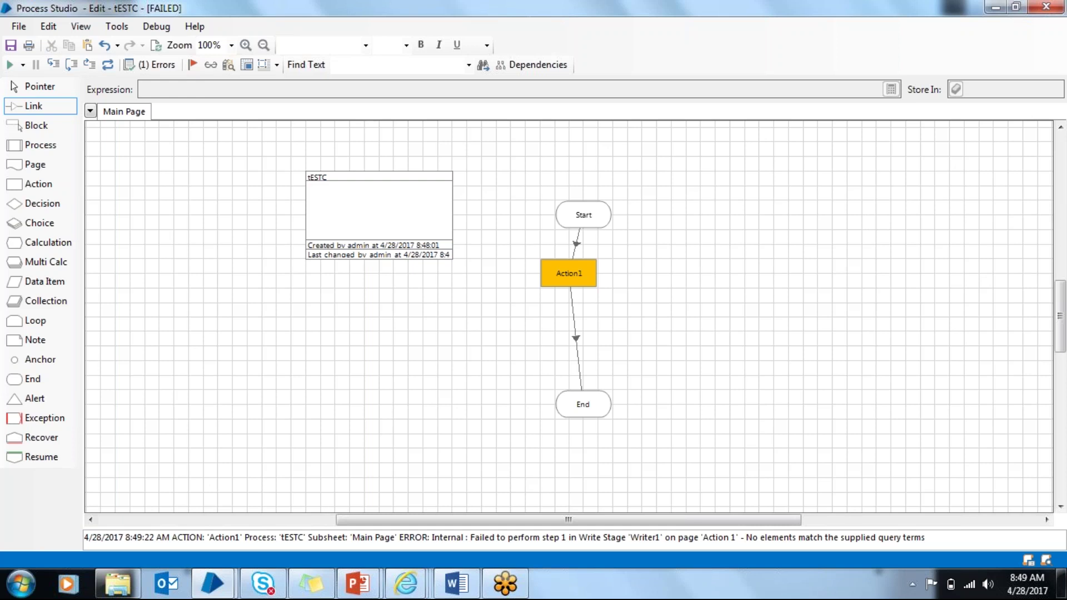
{"action": "left_click", "coordinate": [227, 573]}
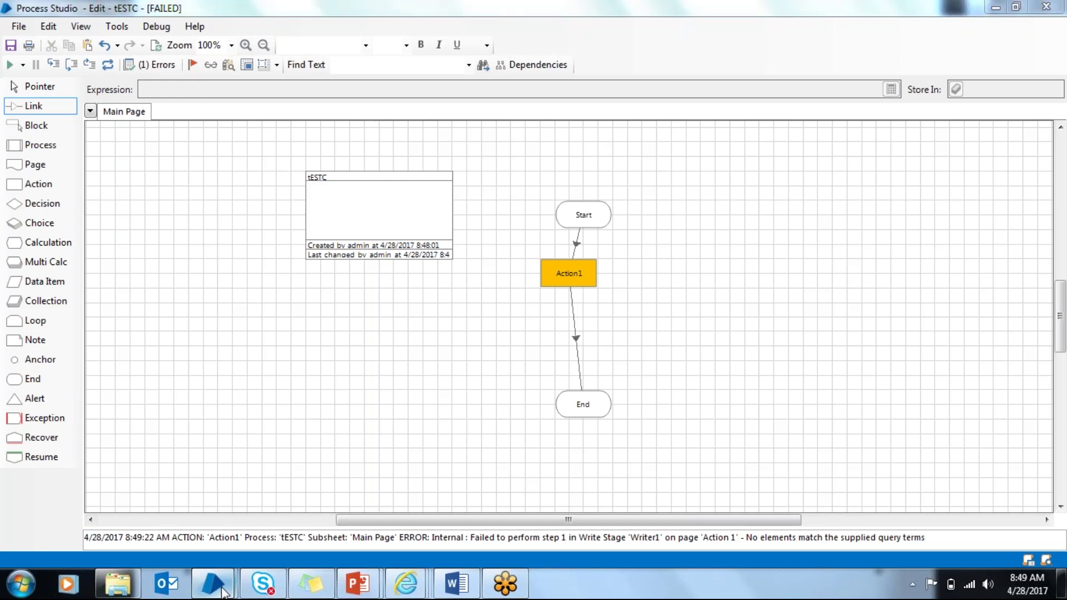
Step: On the Control page, drag the listed process onto the resource and acknowledge the too-busy refusal
{"action": "left_click", "coordinate": [168, 525]}
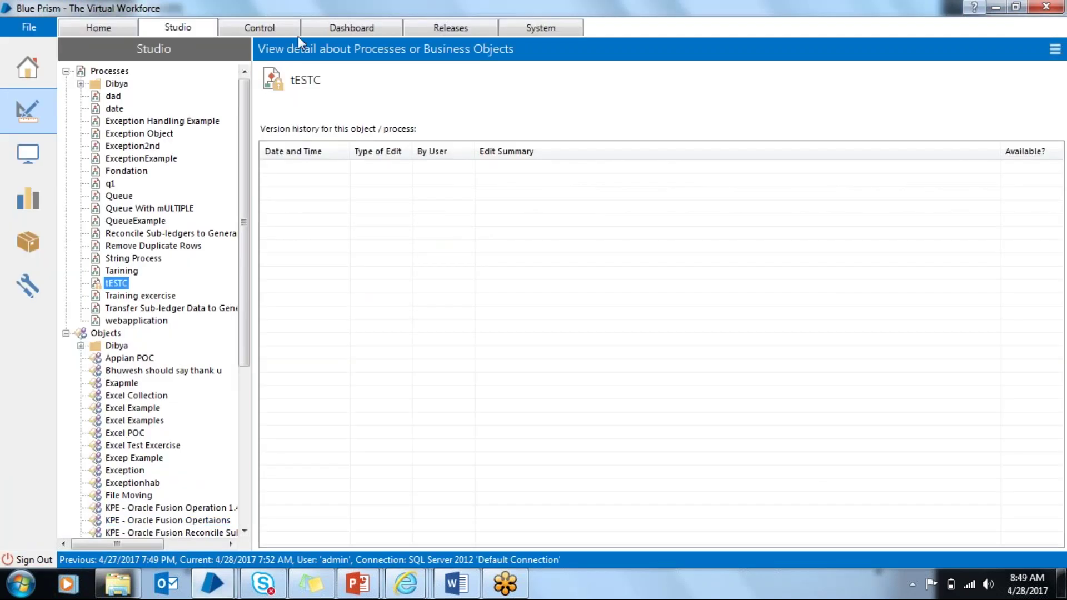
{"action": "left_click", "coordinate": [283, 31]}
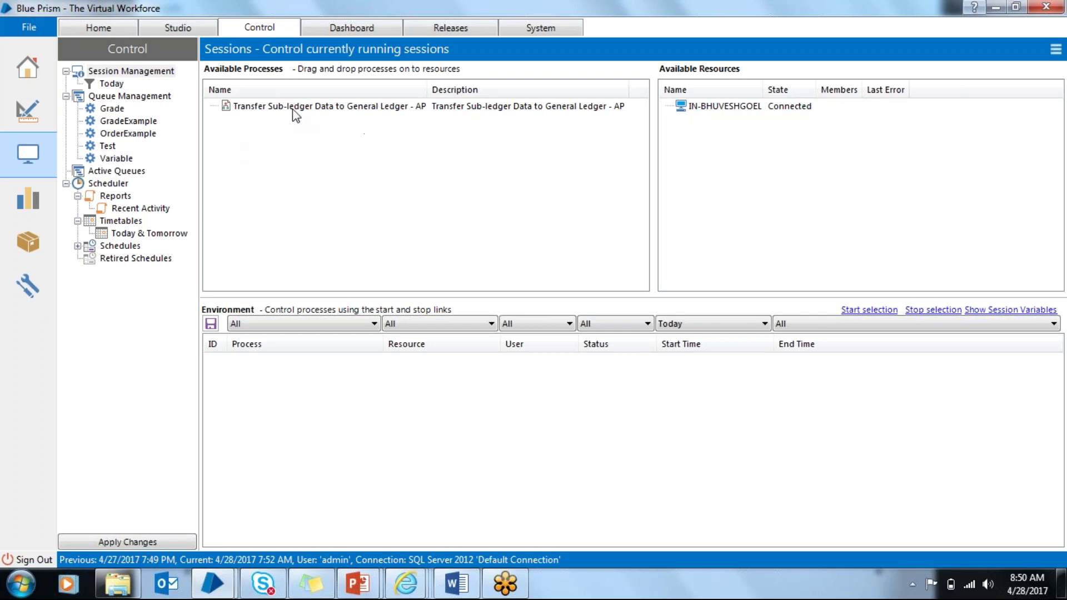
{"action": "left_click_drag", "start_coordinate": [408, 105], "coordinate": [747, 119]}
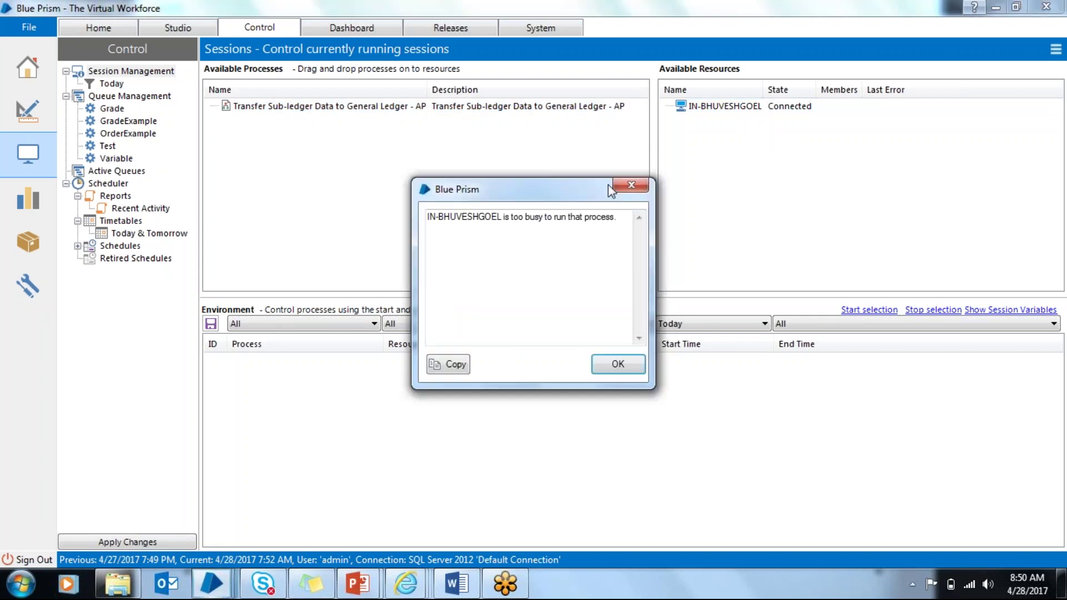
{"action": "left_click", "coordinate": [604, 367]}
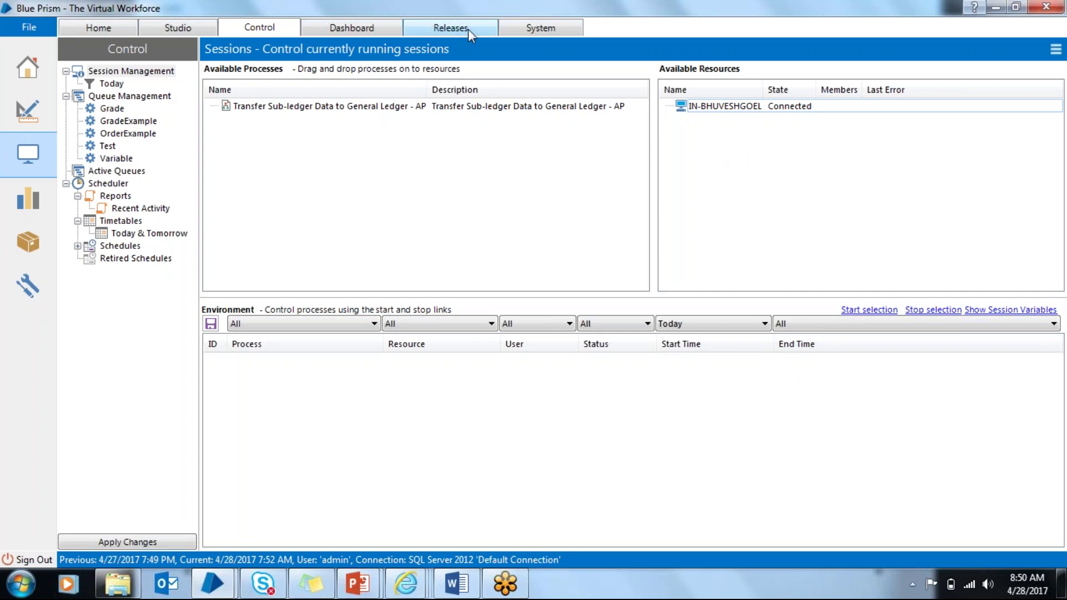
{"action": "left_click", "coordinate": [529, 28]}
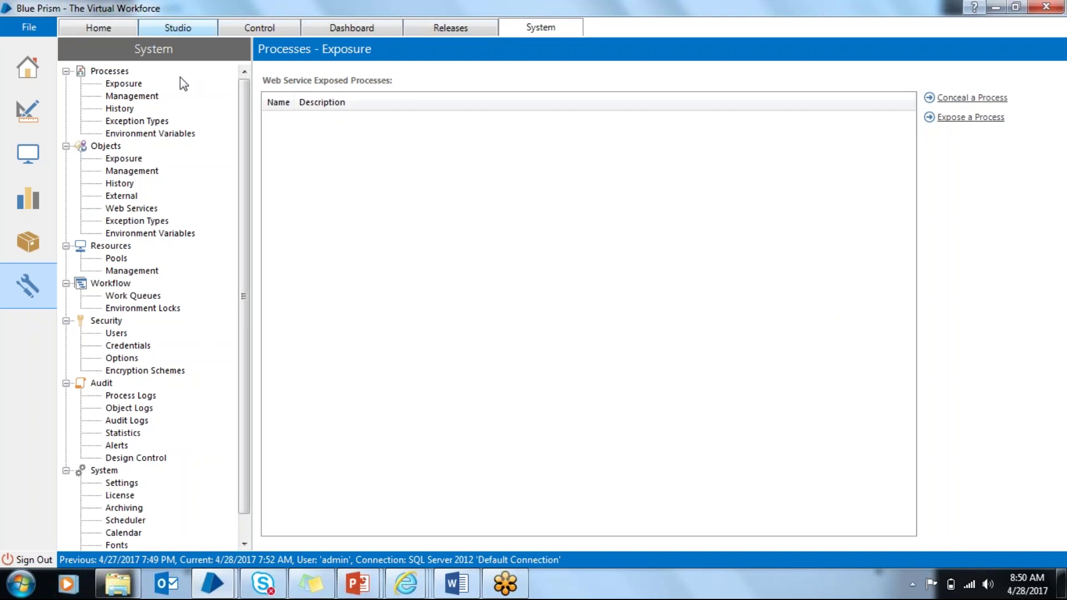
{"action": "mouse_move", "coordinate": [238, 292]}
{"action": "left_mouse_down"}
{"action": "mouse_move", "coordinate": [240, 342]}
{"action": "mouse_move", "coordinate": [239, 288]}
{"action": "left_mouse_up"}
{"action": "left_click", "coordinate": [114, 322]}
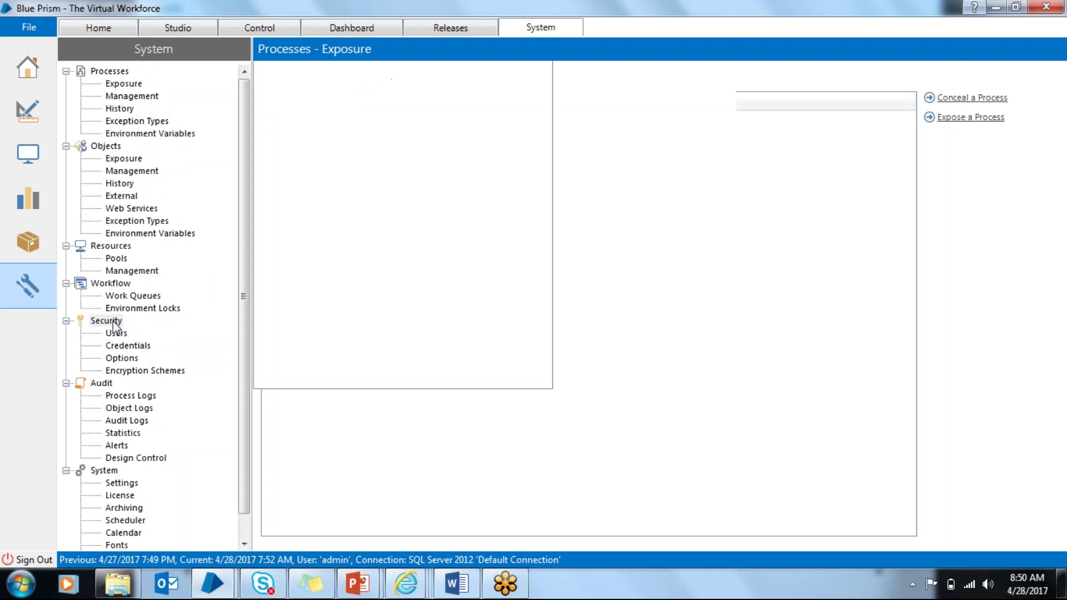
{"action": "left_click", "coordinate": [127, 334]}
{"action": "left_click", "coordinate": [128, 344]}
{"action": "left_click", "coordinate": [127, 359]}
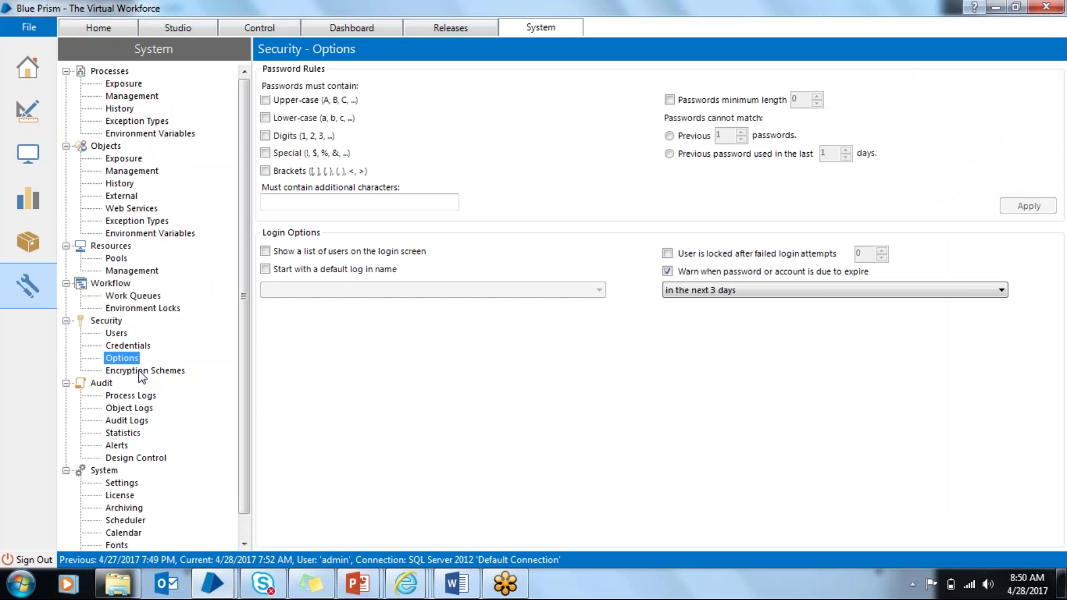
{"action": "left_click", "coordinate": [288, 25]}
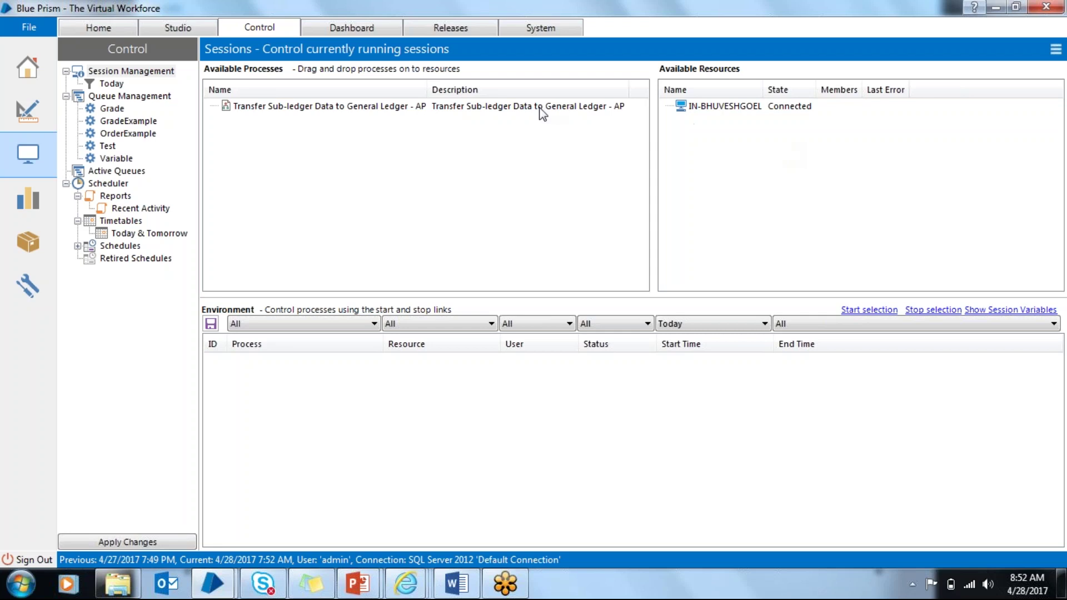
{"action": "left_click", "coordinate": [169, 25]}
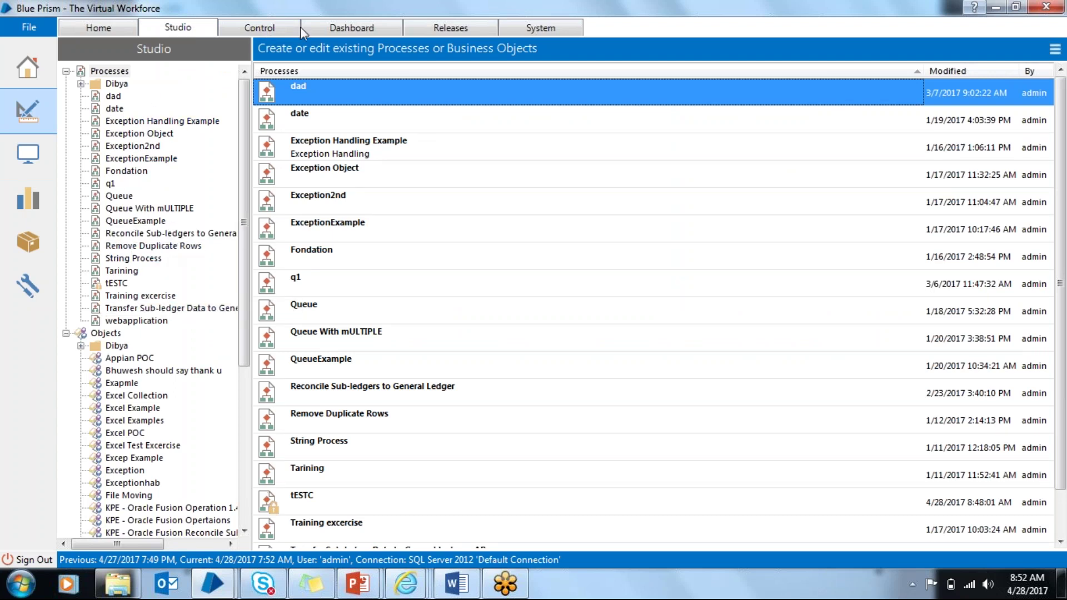
{"action": "left_click", "coordinate": [276, 26]}
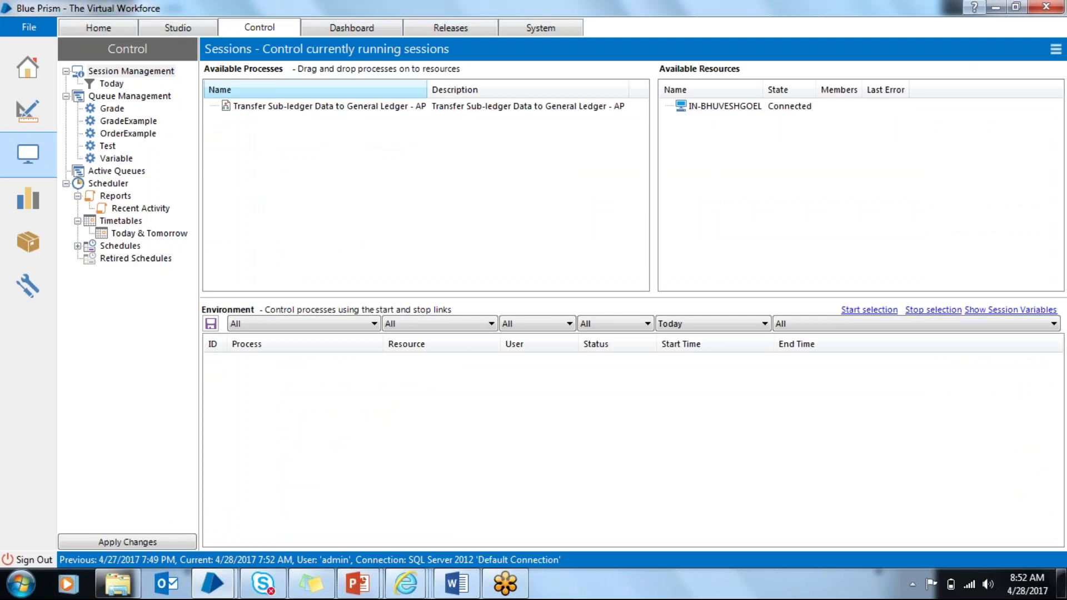
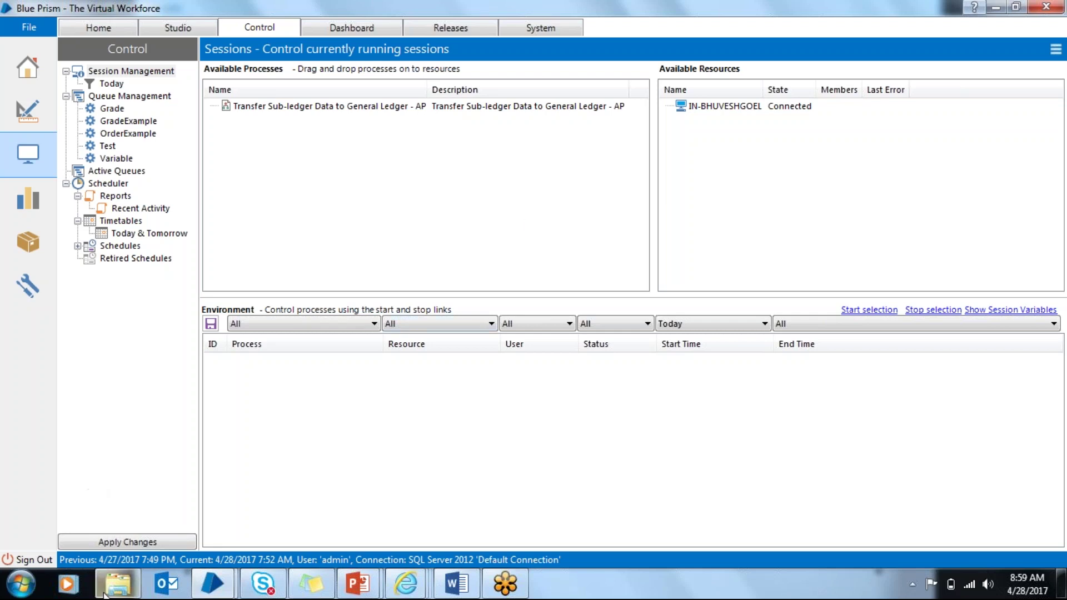
Step: Bring the KPE Video &Template folder with its WRF recordings and Excel workbooks to the front
{"action": "mouse_move", "coordinate": [115, 594]}
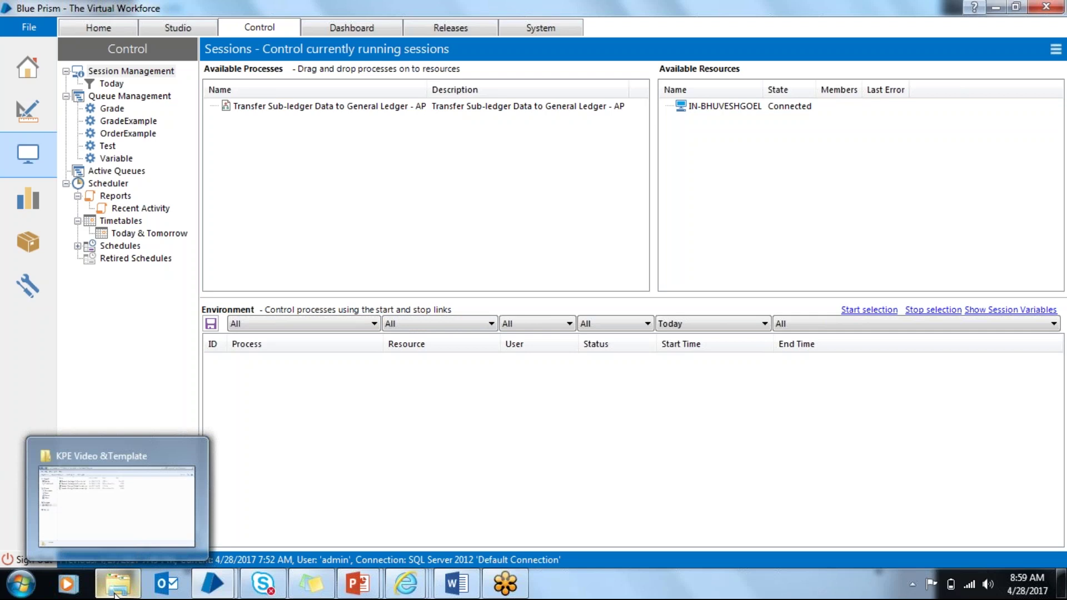
{"action": "left_click", "coordinate": [116, 593]}
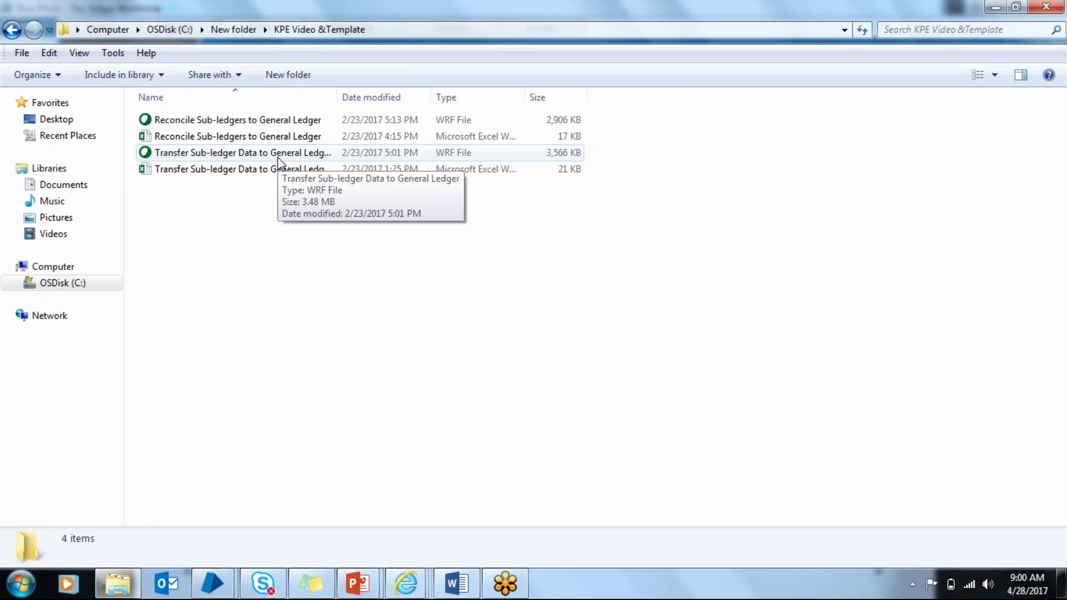
Step: Play the Transfer Sub-ledger Data to General Ledger recording up to Oracle's Scheduled Processes page
{"action": "double_click", "coordinate": [278, 158]}
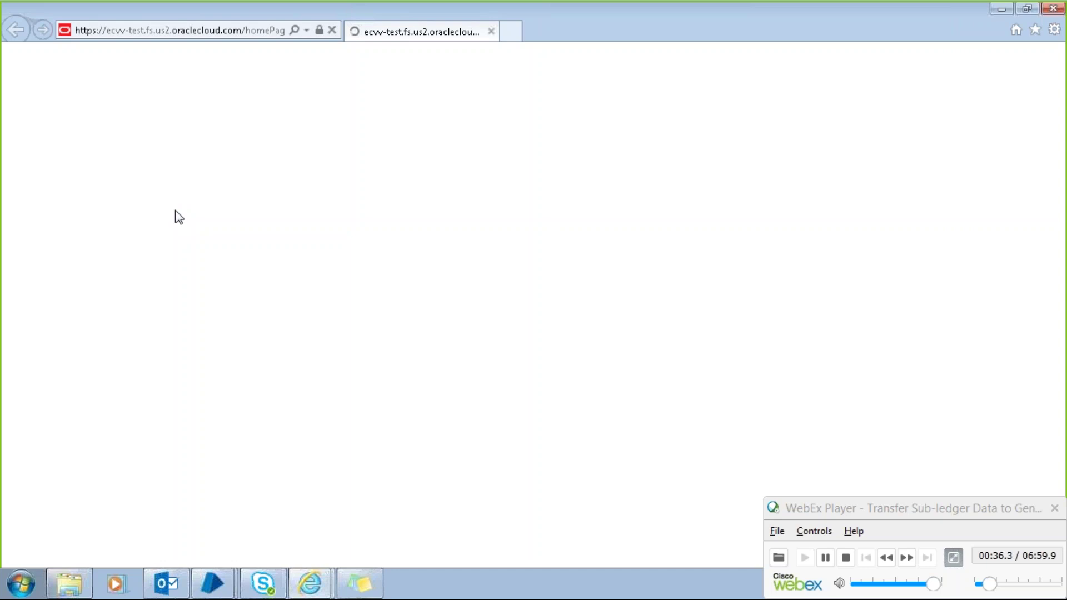
{"action": "type", "text": "KPE_GL"}
{"action": "key", "text": "Down"}
{"action": "key", "text": "Return"}
{"action": "key", "text": "Return"}
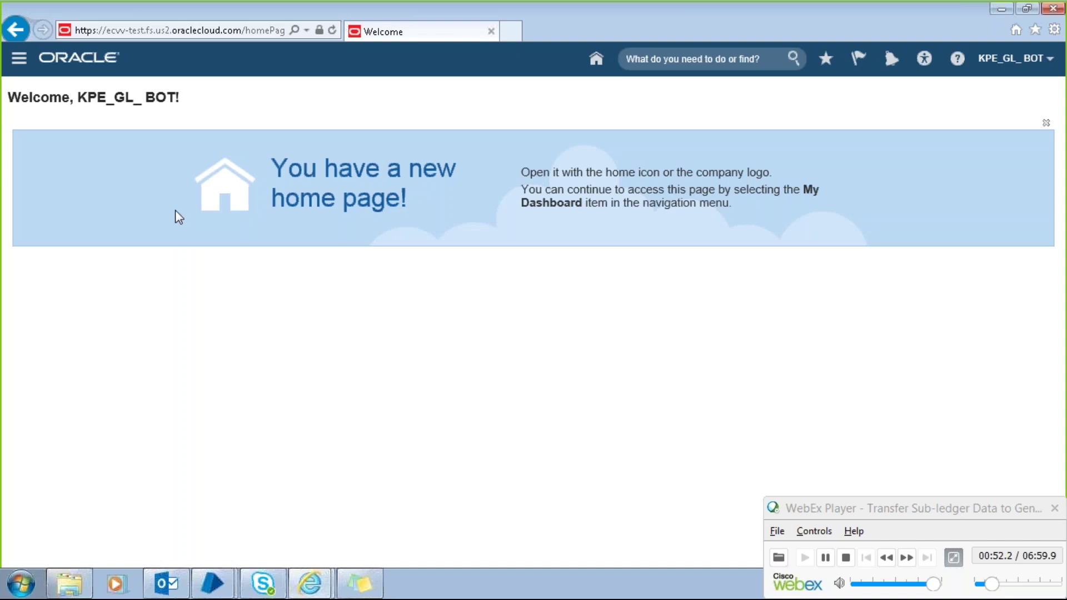
{"action": "left_click", "coordinate": [596, 60]}
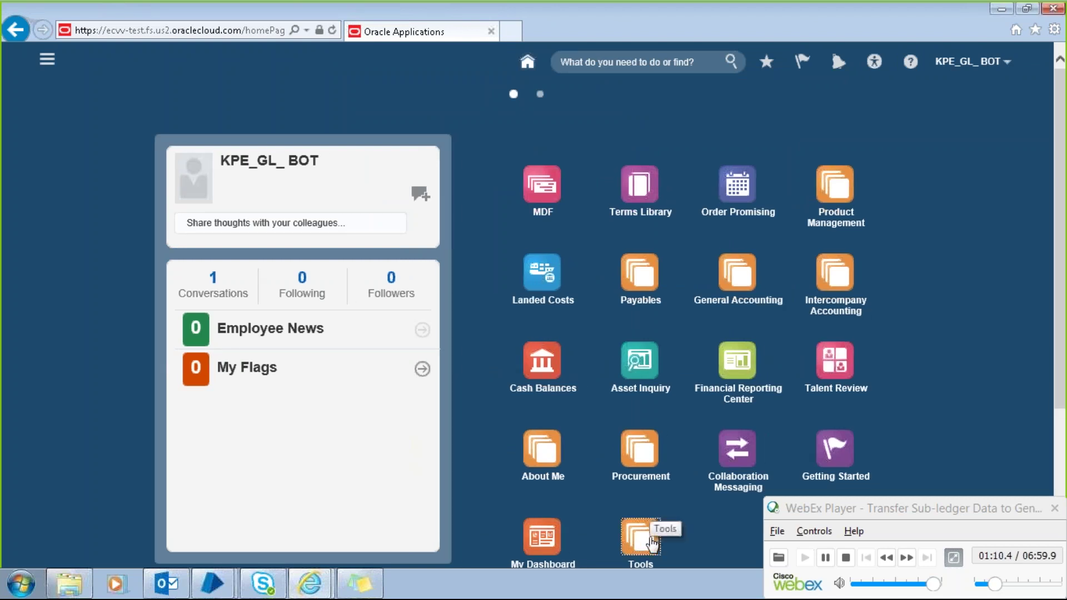
{"action": "left_click", "coordinate": [653, 544]}
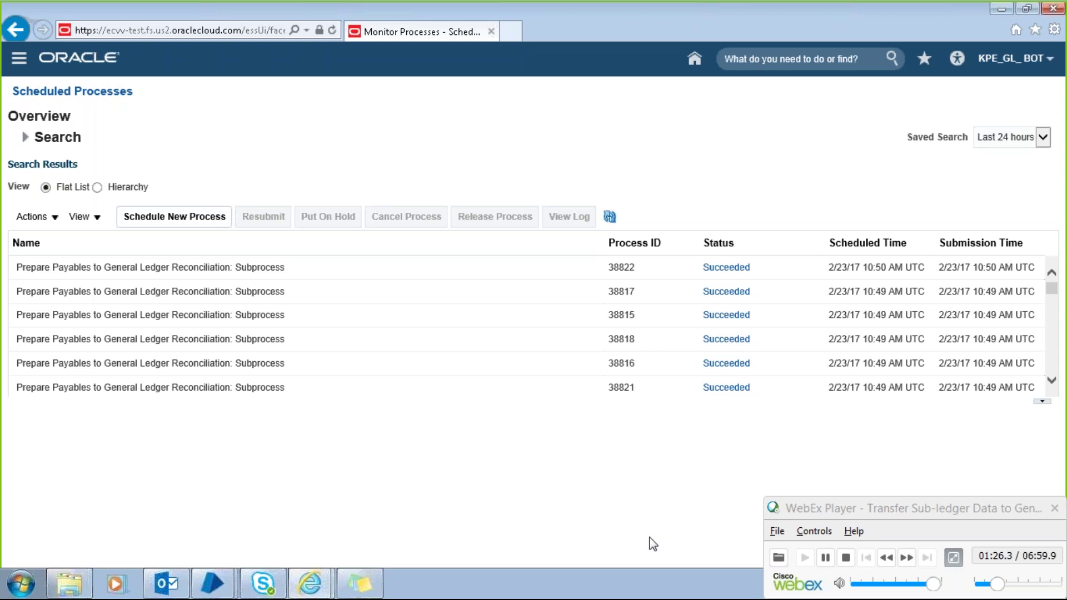
Step: Watch the Create Accounting scheduling, then jump ahead to about 05:20 in the recording
{"action": "left_click", "coordinate": [174, 216]}
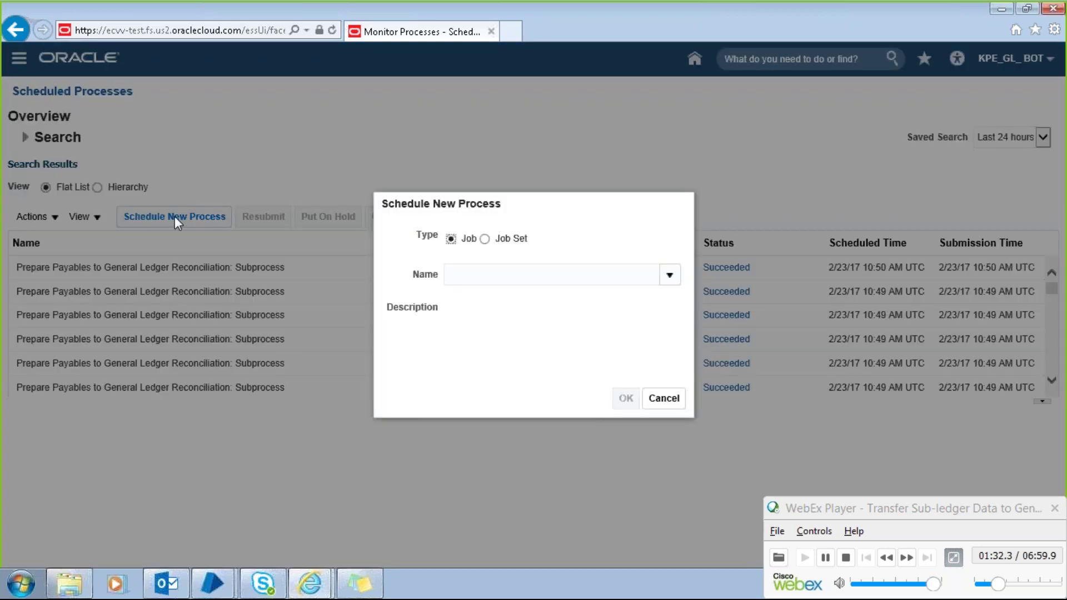
{"action": "type", "text": "Create Accounting"}
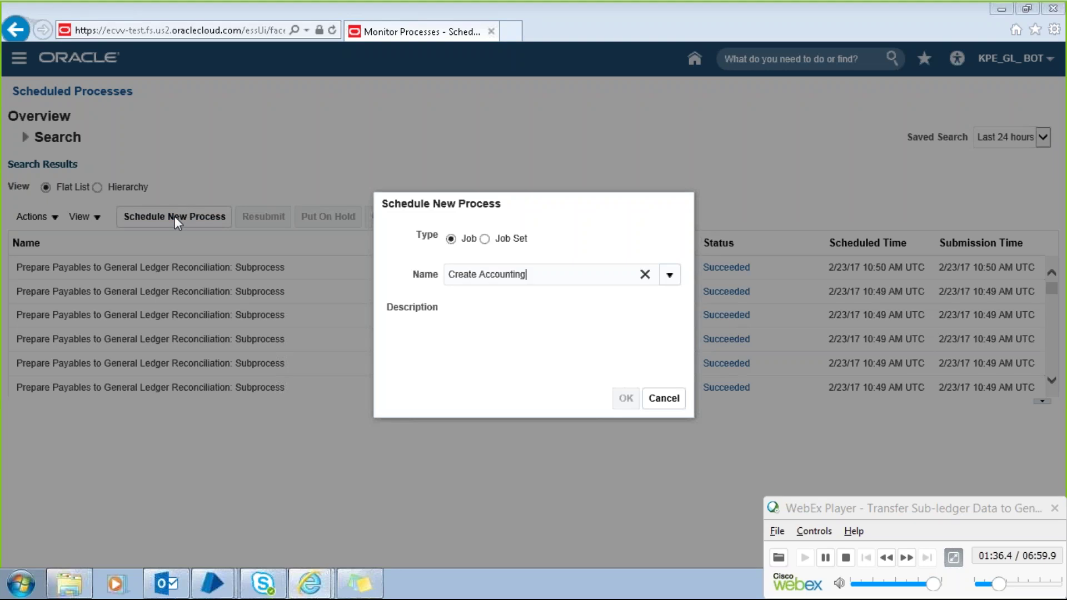
{"action": "key", "text": "Tab"}
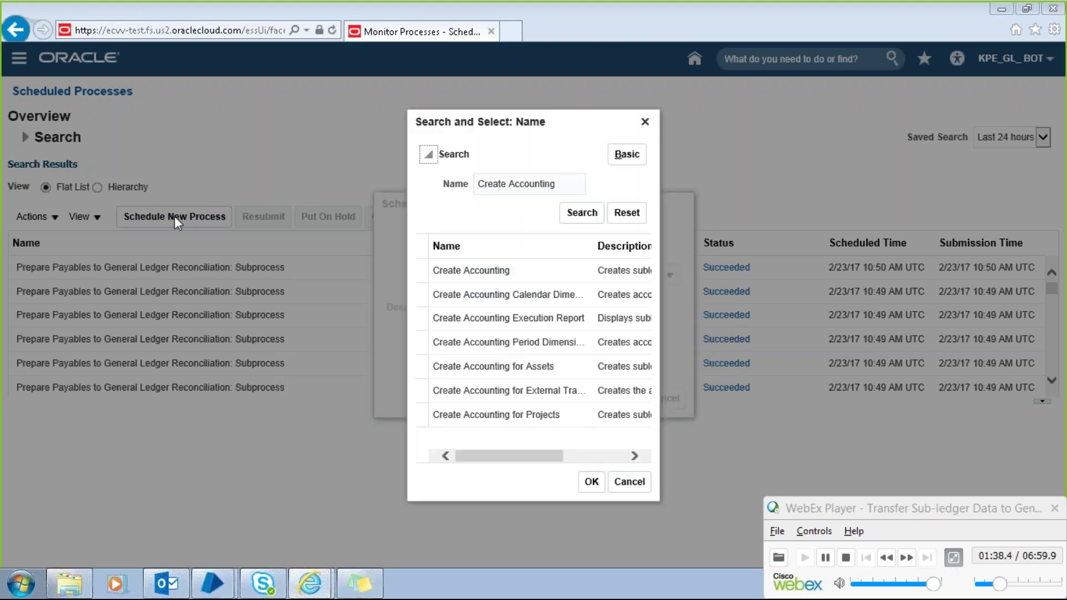
{"action": "left_click", "coordinate": [511, 272]}
{"action": "left_click", "coordinate": [592, 482]}
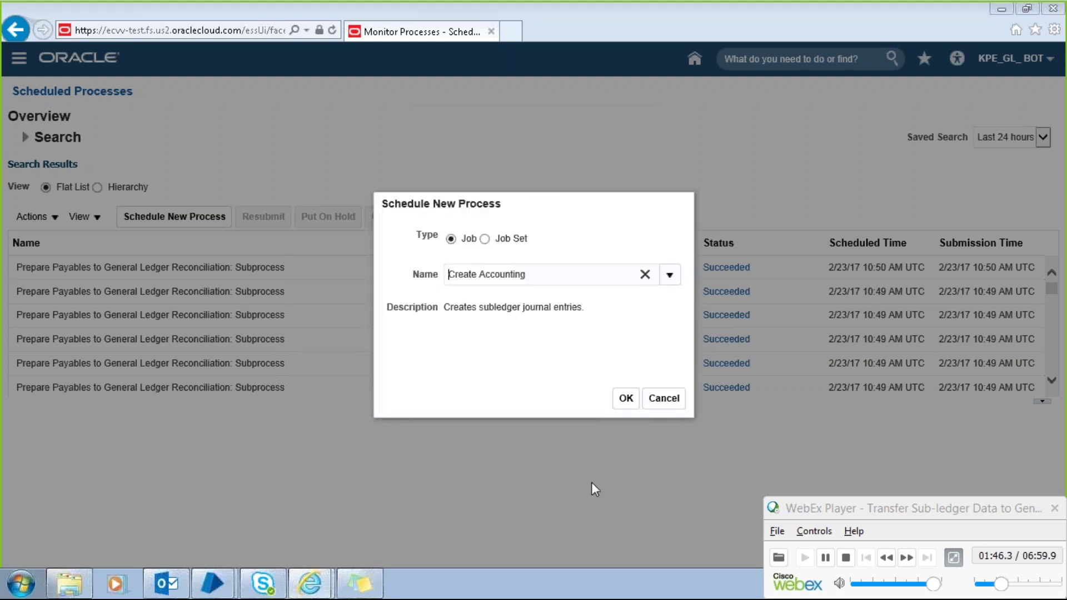
{"action": "left_click", "coordinate": [625, 399]}
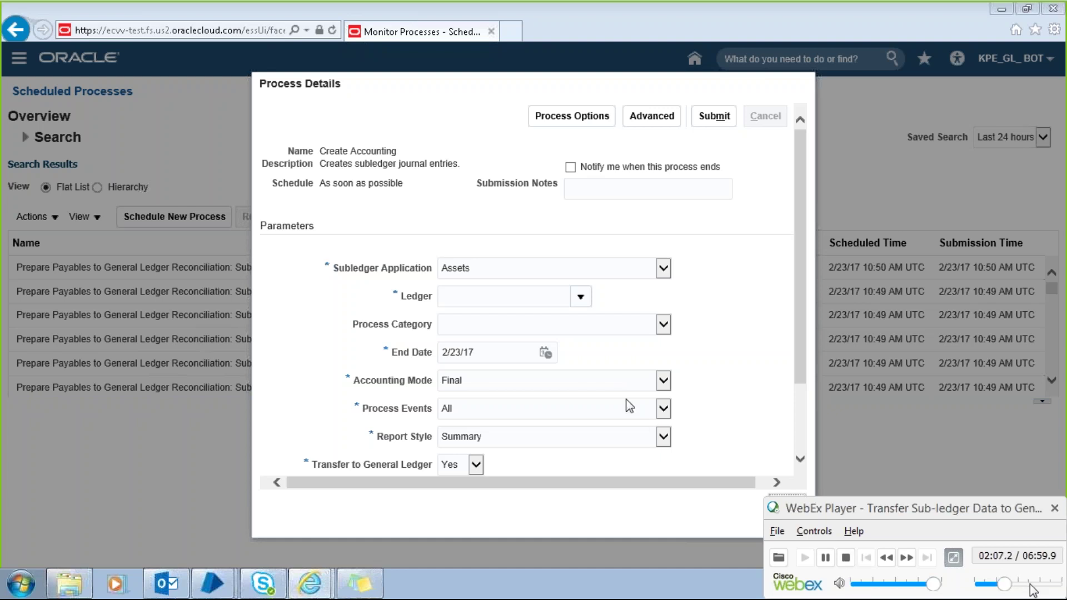
{"action": "left_click", "coordinate": [1031, 583]}
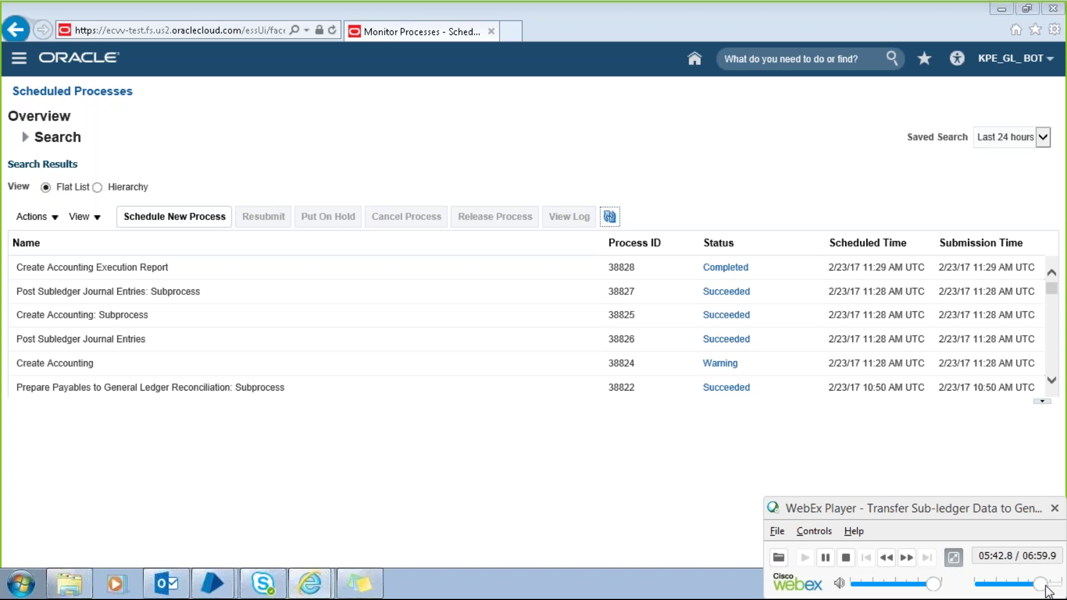
Step: Skip to the recording's final execution report, replay it, then close WebEx Player
{"action": "left_click_drag", "start_coordinate": [1046, 589], "coordinate": [1050, 590]}
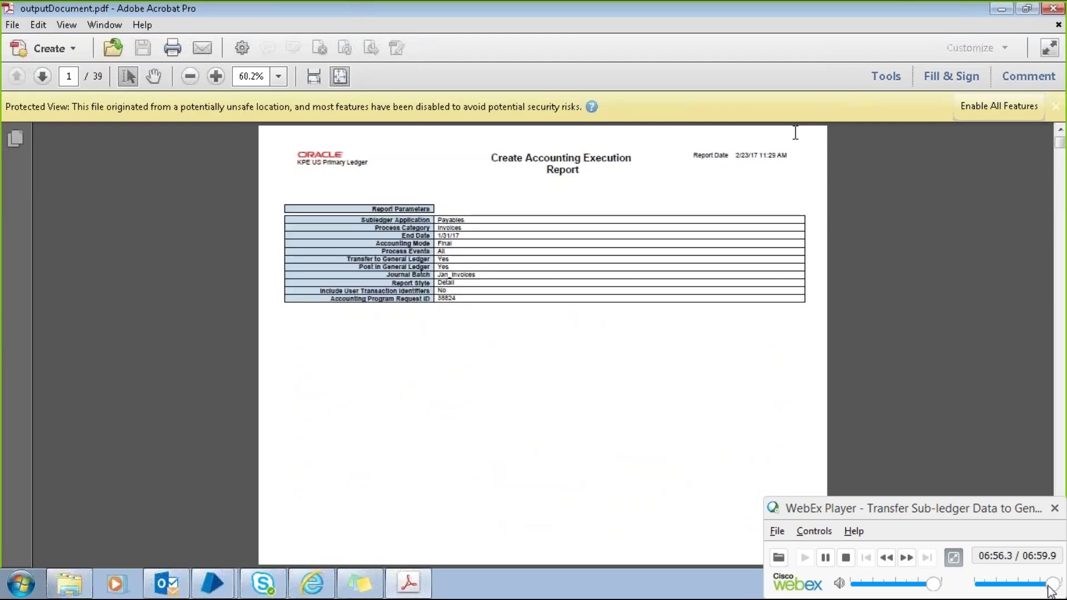
{"action": "left_click", "coordinate": [1054, 9]}
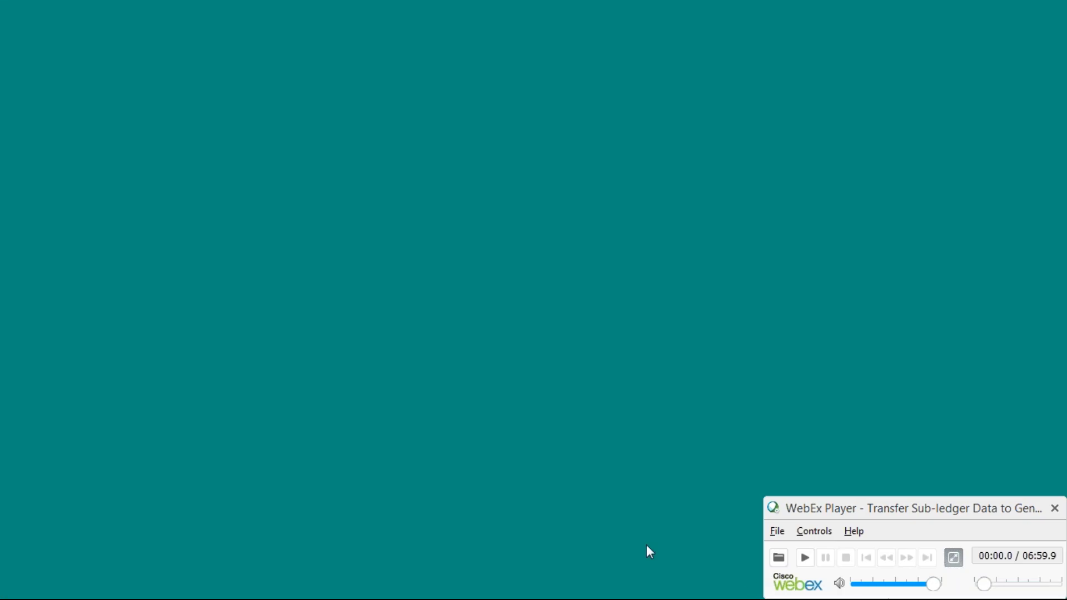
{"action": "left_click", "coordinate": [804, 557]}
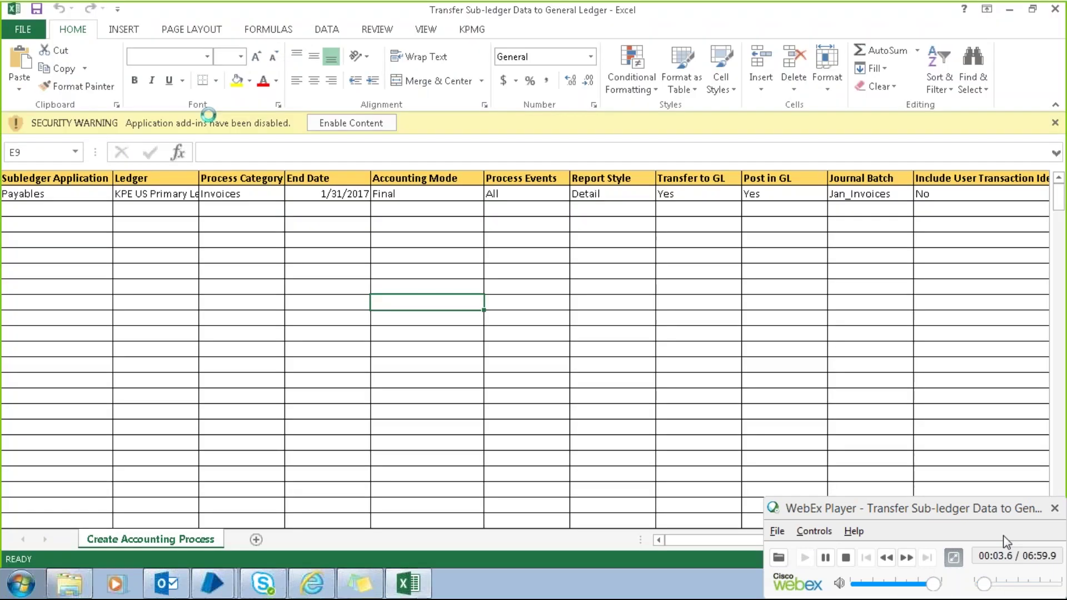
{"action": "left_click", "coordinate": [1054, 508]}
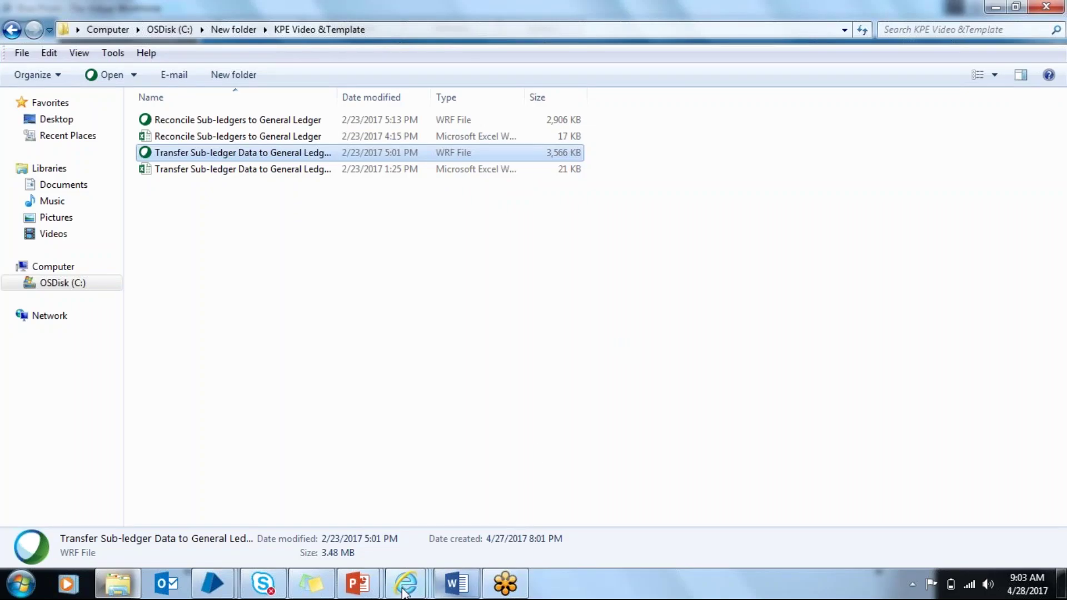
Step: Switch back to the tESTC process in Blue Prism's Process Studio
{"action": "left_click", "coordinate": [213, 583]}
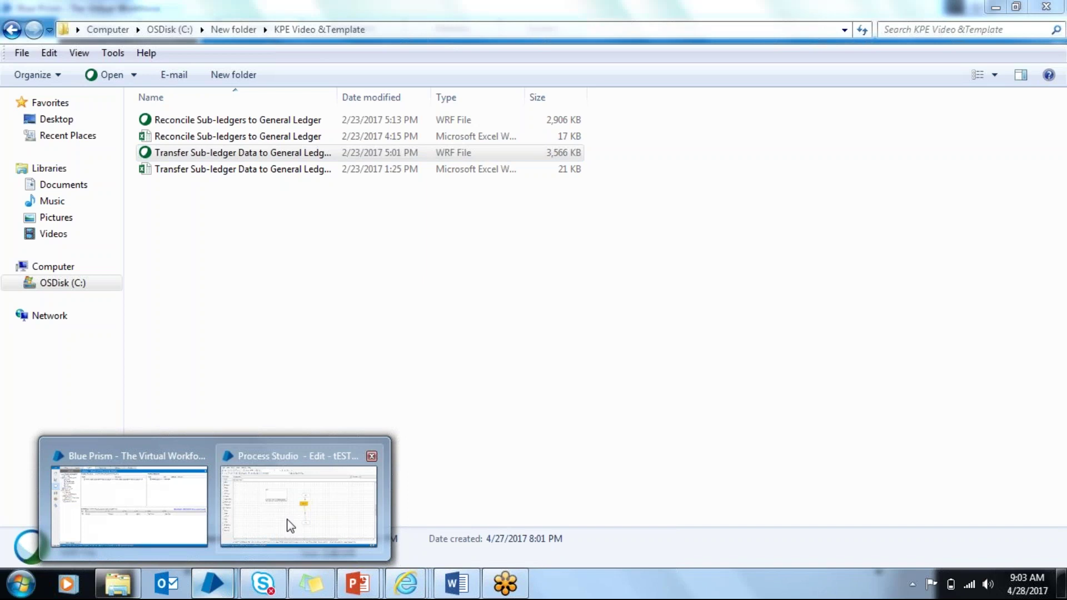
{"action": "left_click", "coordinate": [290, 525]}
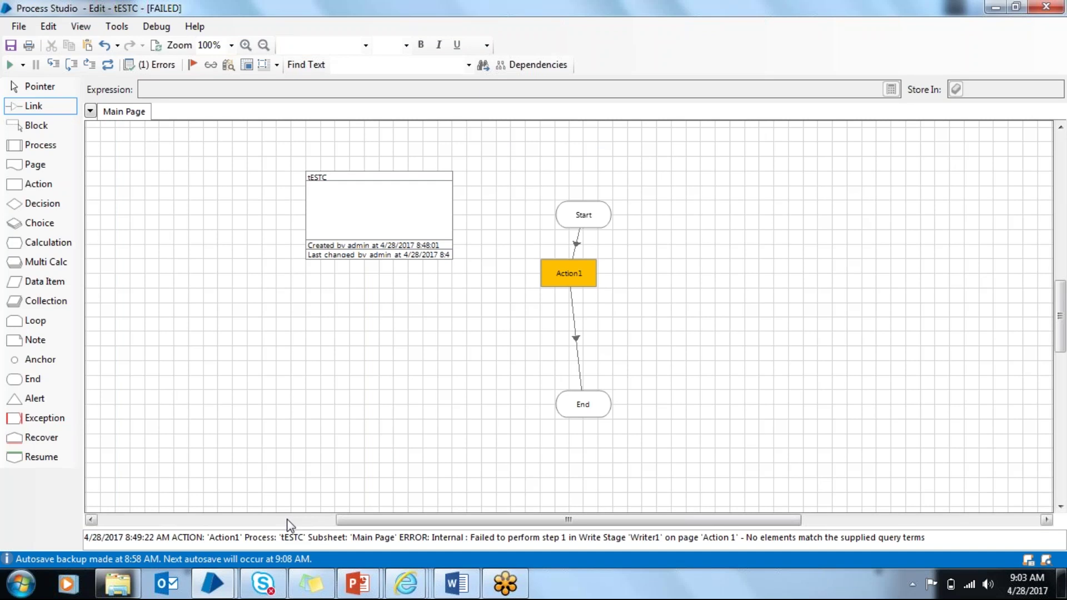
Step: In BPContents, step through the Process Studio and Process Flow topics to Pages for Organization
{"action": "left_click", "coordinate": [455, 583]}
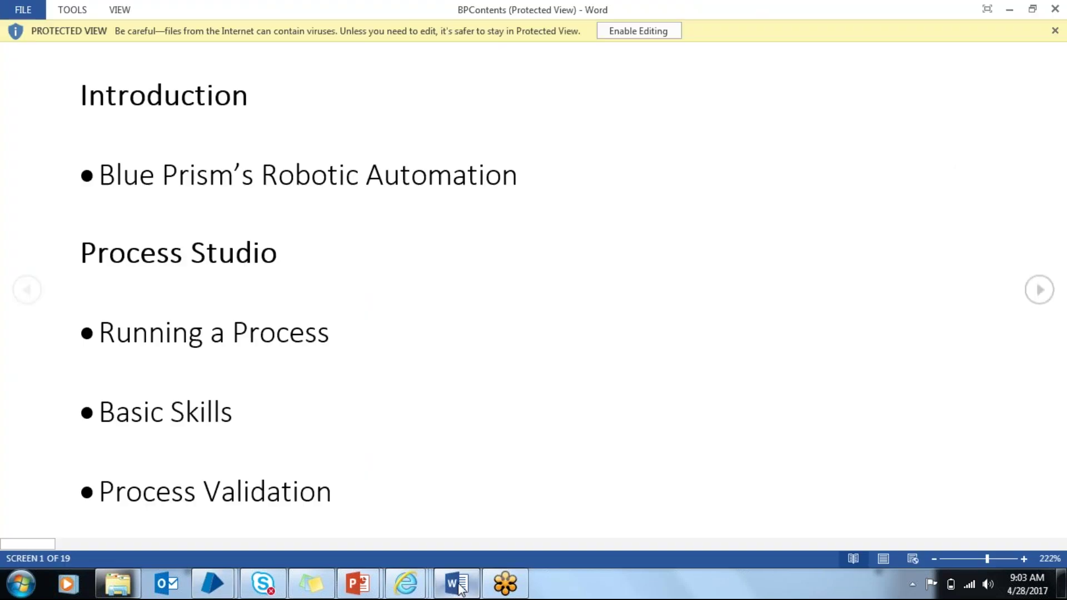
{"action": "left_click", "coordinate": [636, 31]}
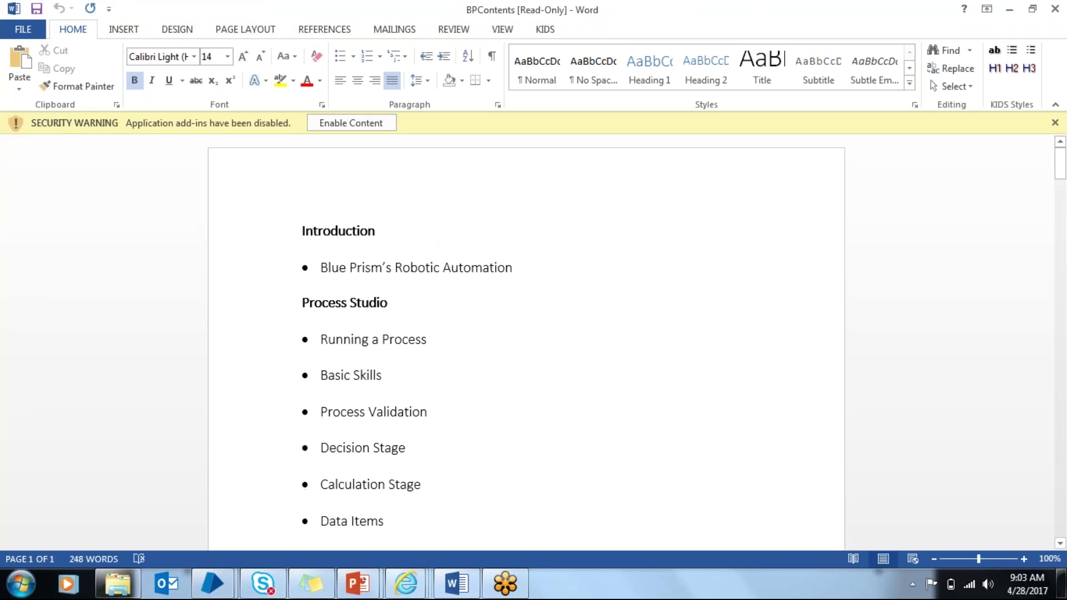
{"action": "key", "text": "Down"}
{"action": "key", "text": "Down"}
{"action": "key", "text": "Down"}
{"action": "key", "text": "Down"}
{"action": "key", "text": "Down"}
{"action": "key", "text": "Up"}
{"action": "key", "text": "Up"}
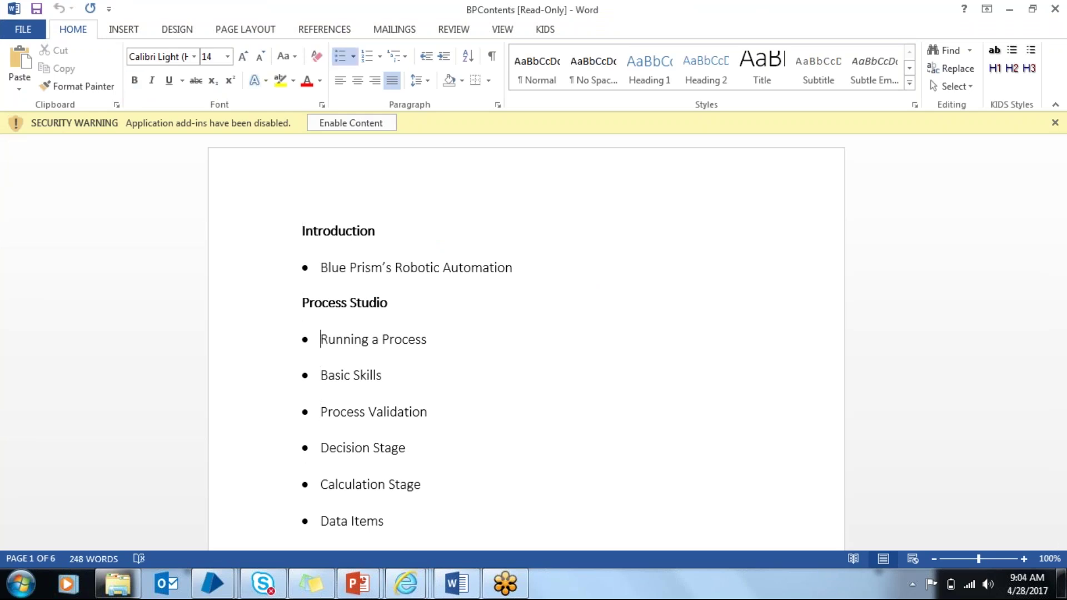
{"action": "key", "text": "Down"}
{"action": "key", "text": "Down"}
{"action": "key", "text": "Down"}
{"action": "key", "text": "Down"}
{"action": "key", "text": "Down"}
{"action": "key", "text": "Down"}
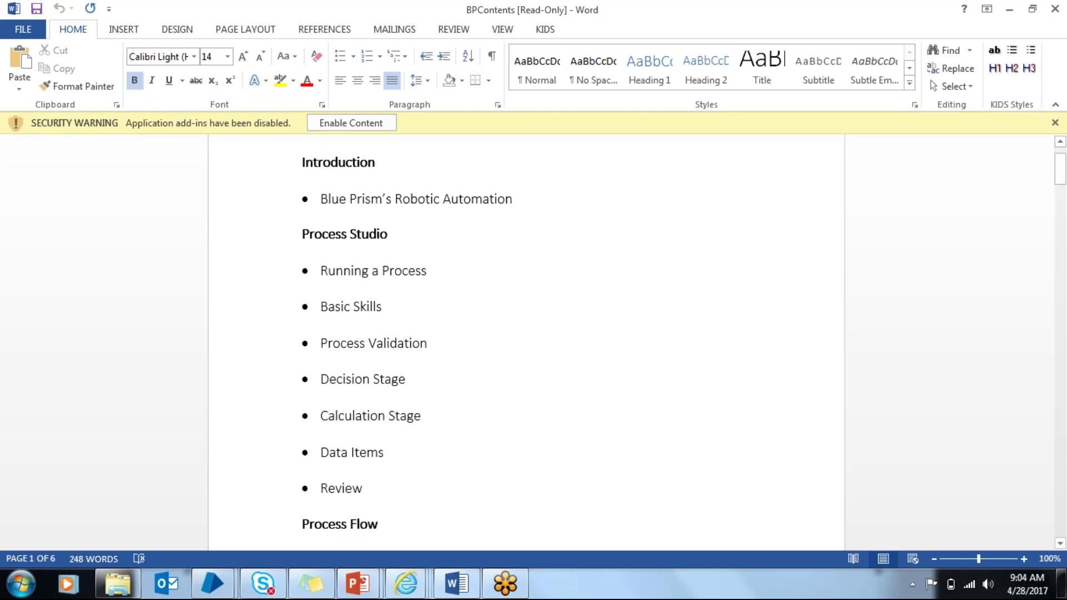
{"action": "key", "text": "Down"}
{"action": "key", "text": "Down"}
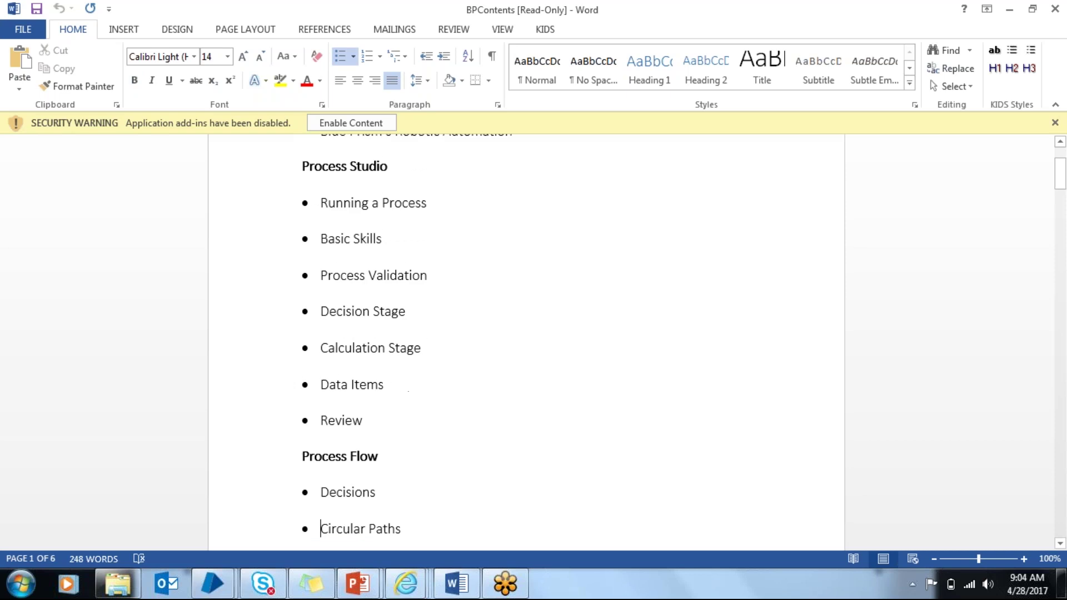
{"action": "key", "text": "Up"}
{"action": "key", "text": "Down"}
{"action": "key", "text": "Down"}
{"action": "key", "text": "Down"}
{"action": "key", "text": "Down"}
{"action": "key", "text": "Down"}
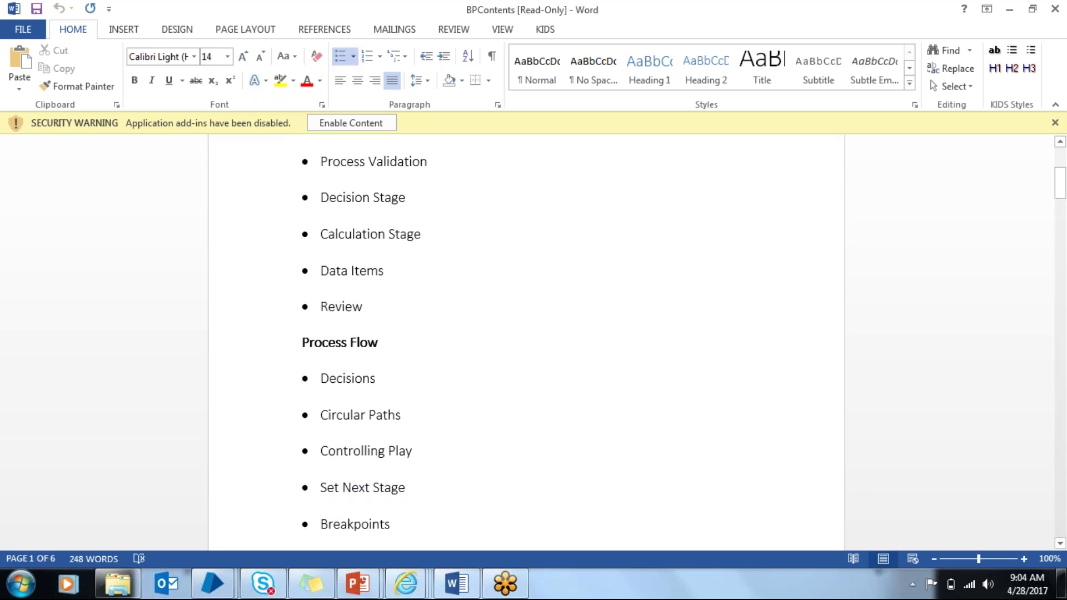
{"action": "key", "text": "Down"}
{"action": "key", "text": "Down"}
{"action": "key", "text": "Down"}
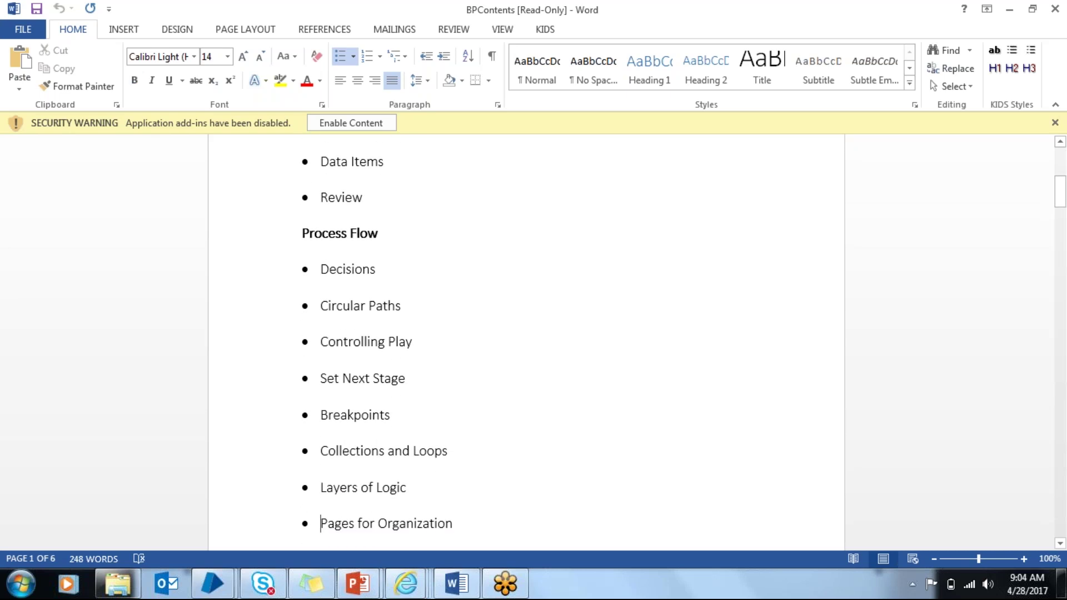
Step: Continue through Inputs and Outputs, Business Objects and Object Studio to Exception Handling in Practice
{"action": "key", "text": "Down"}
{"action": "key", "text": "Down"}
{"action": "key", "text": "Down"}
{"action": "key", "text": "Down"}
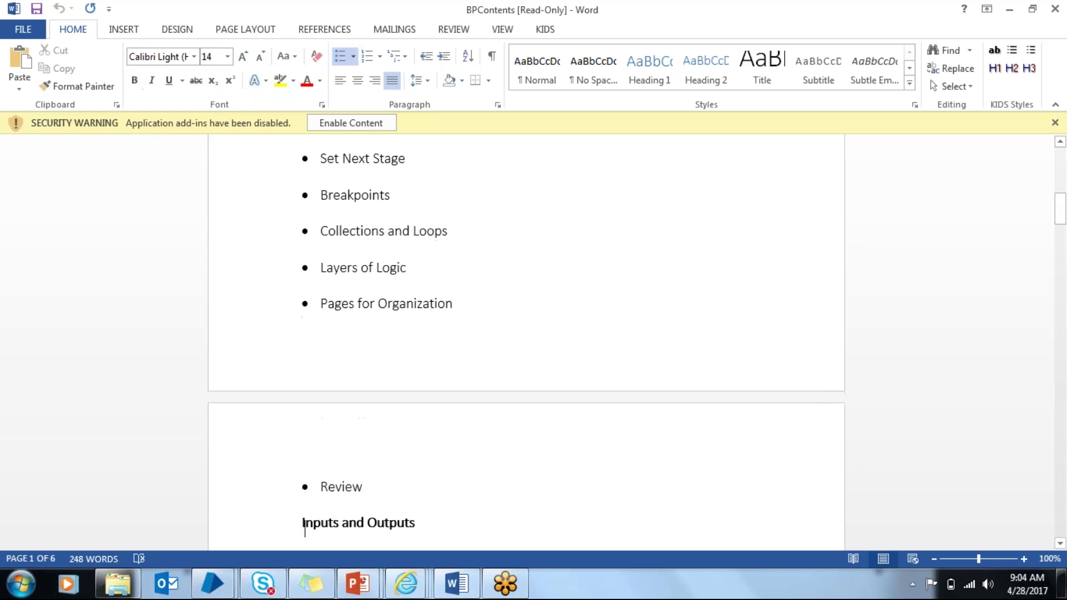
{"action": "key", "text": "Down"}
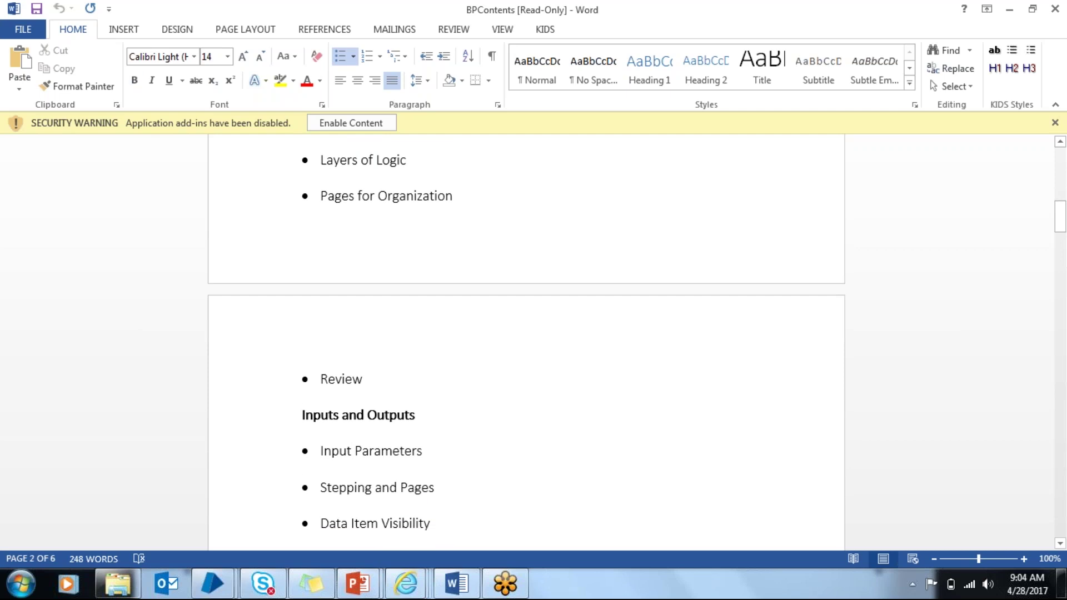
{"action": "key", "text": "Down"}
{"action": "key", "text": "Down"}
{"action": "key", "text": "Down"}
{"action": "key", "text": "Down"}
{"action": "key", "text": "Down"}
{"action": "key", "text": "Down"}
{"action": "key", "text": "Down"}
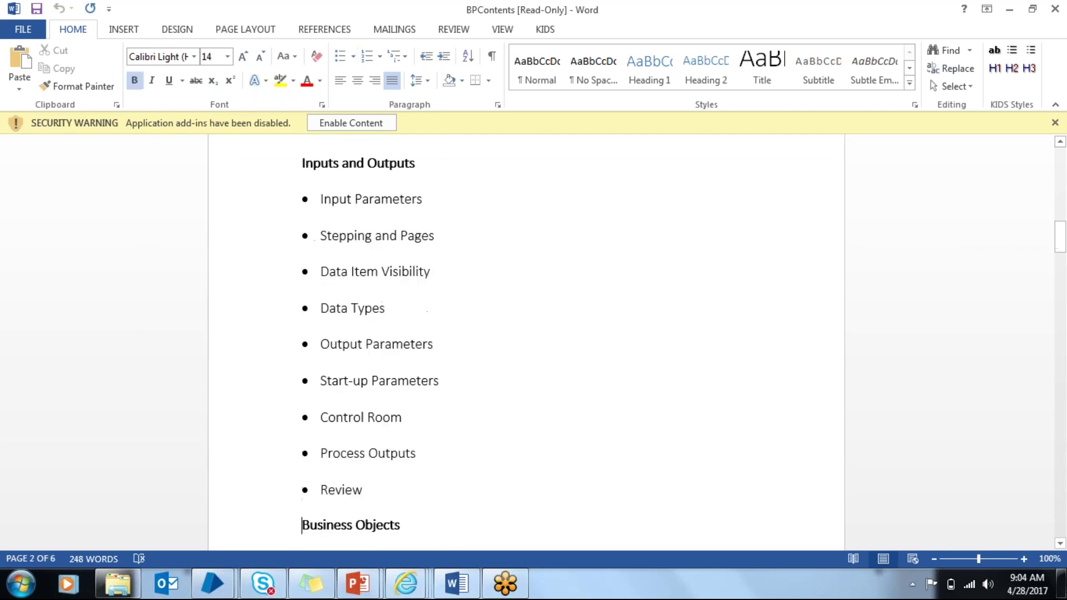
{"action": "key", "text": "Down"}
{"action": "key", "text": "Down"}
{"action": "key", "text": "Down"}
{"action": "key", "text": "Down"}
{"action": "key", "text": "Down"}
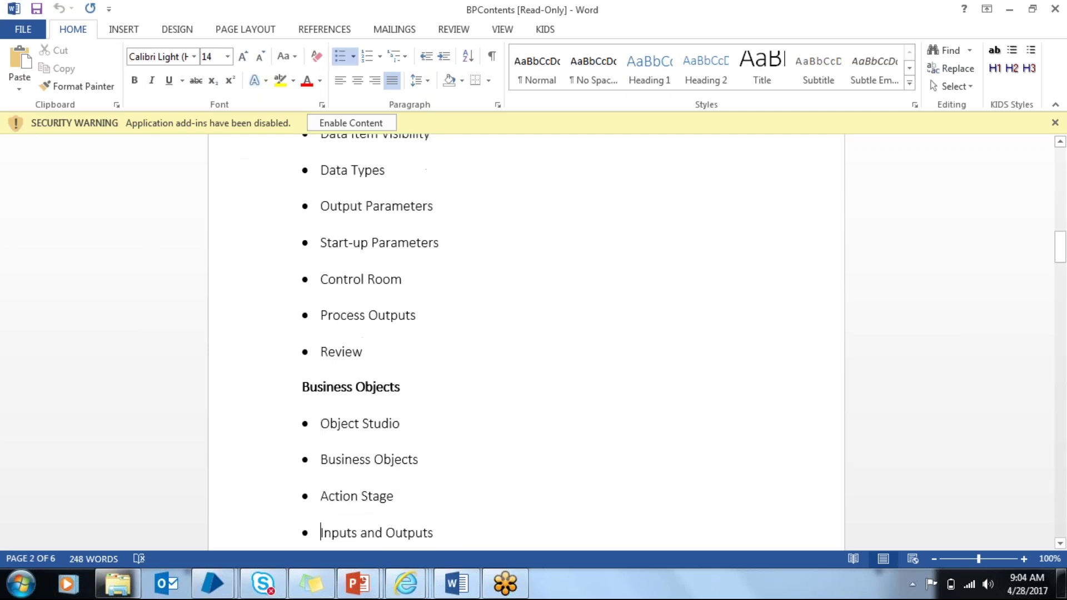
{"action": "key", "text": "Down"}
{"action": "key", "text": "Down"}
{"action": "key", "text": "Down"}
{"action": "key", "text": "Down"}
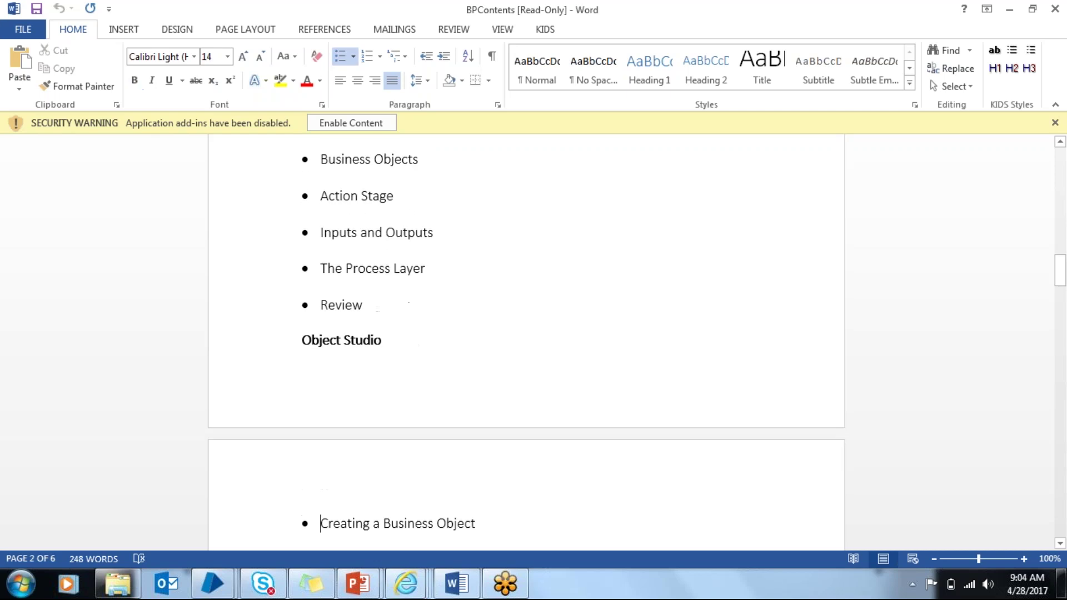
{"action": "key", "text": "Down"}
{"action": "key", "text": "Down"}
{"action": "key", "text": "Down"}
{"action": "key", "text": "Down"}
{"action": "key", "text": "Down"}
{"action": "key", "text": "Down"}
{"action": "key", "text": "Down"}
{"action": "key", "text": "Down"}
{"action": "key", "text": "Down"}
{"action": "key", "text": "Down"}
{"action": "key", "text": "Down"}
{"action": "key", "text": "Down"}
{"action": "key", "text": "Down"}
{"action": "key", "text": "Down"}
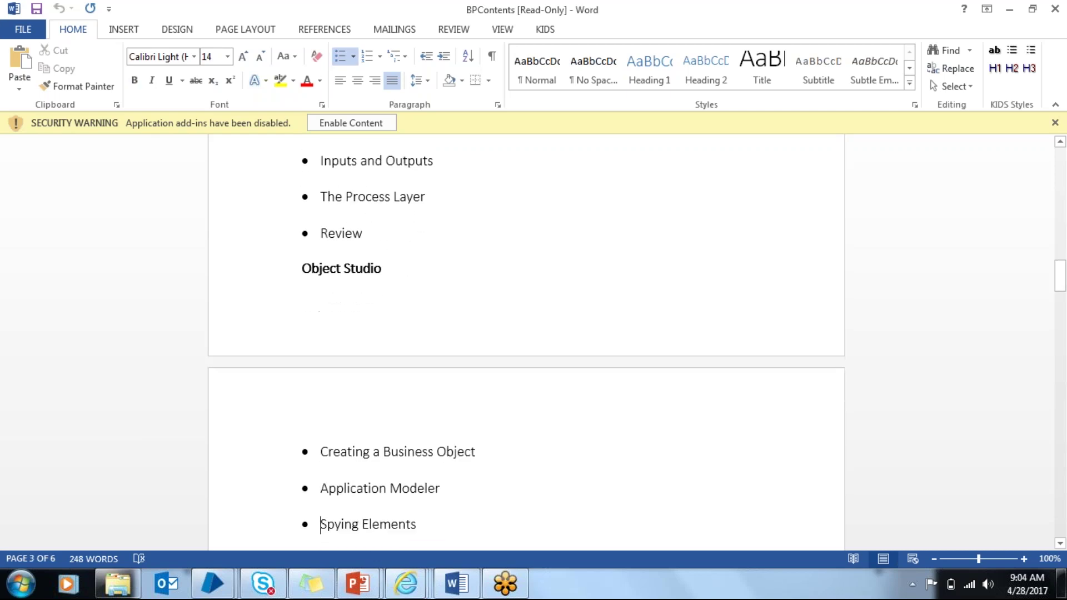
{"action": "key", "text": "Down"}
{"action": "key", "text": "Down"}
{"action": "key", "text": "Down"}
{"action": "key", "text": "Down"}
{"action": "key", "text": "Down"}
{"action": "key", "text": "Down"}
{"action": "key", "text": "Down"}
{"action": "key", "text": "Down"}
{"action": "key", "text": "Down"}
{"action": "key", "text": "Down"}
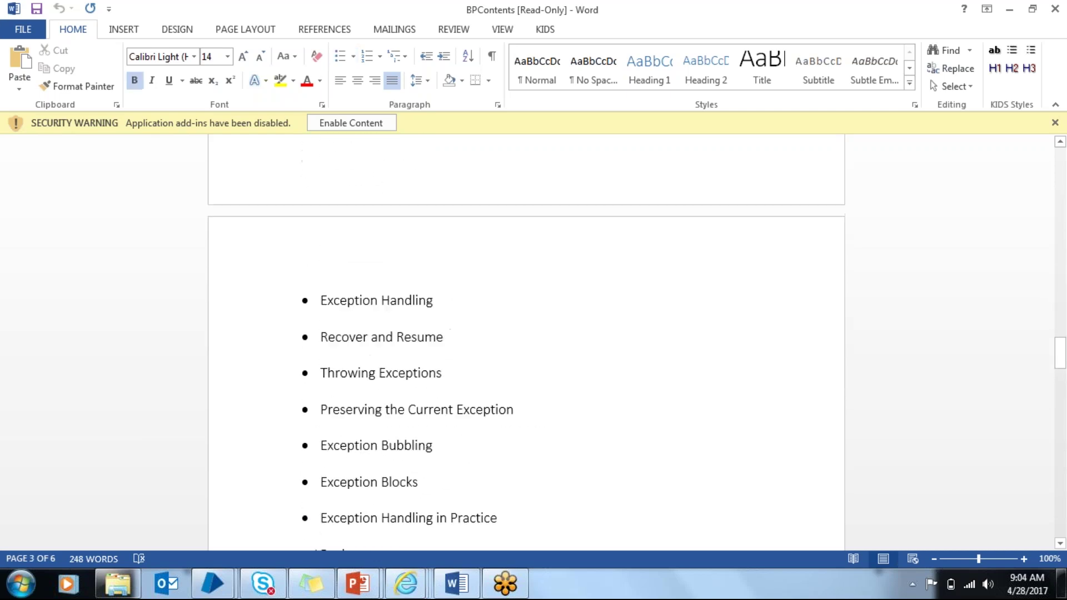
Step: Move through the exception, collection and page 6 topics to the closing Conclusion heading
{"action": "key", "text": "Up"}
{"action": "key", "text": "Down"}
{"action": "key", "text": "Down"}
{"action": "key", "text": "Down"}
{"action": "key", "text": "Down"}
{"action": "key", "text": "Down"}
{"action": "key", "text": "Down"}
{"action": "key", "text": "Down"}
{"action": "key", "text": "Down"}
{"action": "key", "text": "Down"}
{"action": "key", "text": "Down"}
{"action": "key", "text": "Down"}
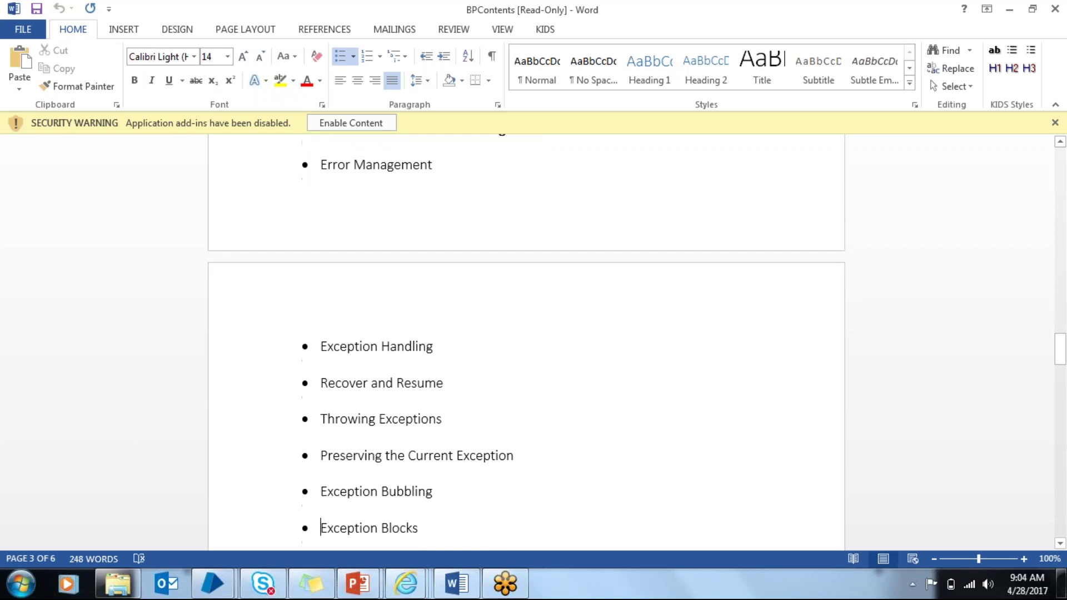
{"action": "key", "text": "Down"}
{"action": "key", "text": "Down"}
{"action": "key", "text": "Down"}
{"action": "key", "text": "Down"}
{"action": "key", "text": "Down"}
{"action": "key", "text": "Down"}
{"action": "key", "text": "Down"}
{"action": "key", "text": "Down"}
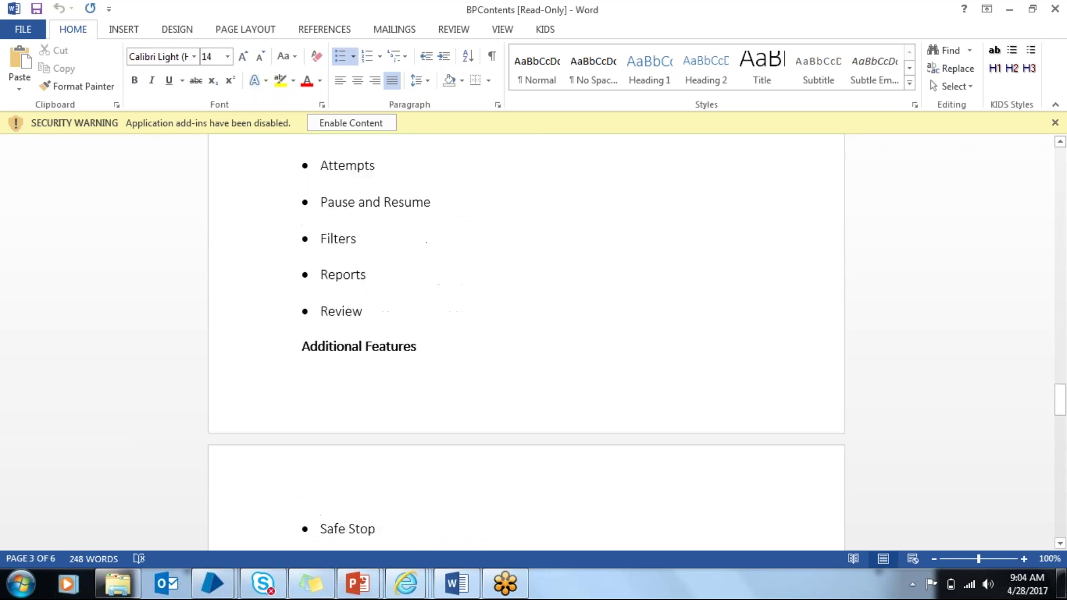
{"action": "key", "text": "Down"}
{"action": "key", "text": "Down"}
{"action": "key", "text": "Down"}
{"action": "key", "text": "Down"}
{"action": "key", "text": "Down"}
{"action": "key", "text": "Down"}
{"action": "key", "text": "Down"}
{"action": "key", "text": "Down"}
{"action": "key", "text": "Down"}
{"action": "key", "text": "Down"}
{"action": "key", "text": "Down"}
{"action": "key", "text": "Down"}
{"action": "key", "text": "Down"}
{"action": "key", "text": "Down"}
{"action": "key", "text": "Down"}
{"action": "key", "text": "Down"}
{"action": "key", "text": "Down"}
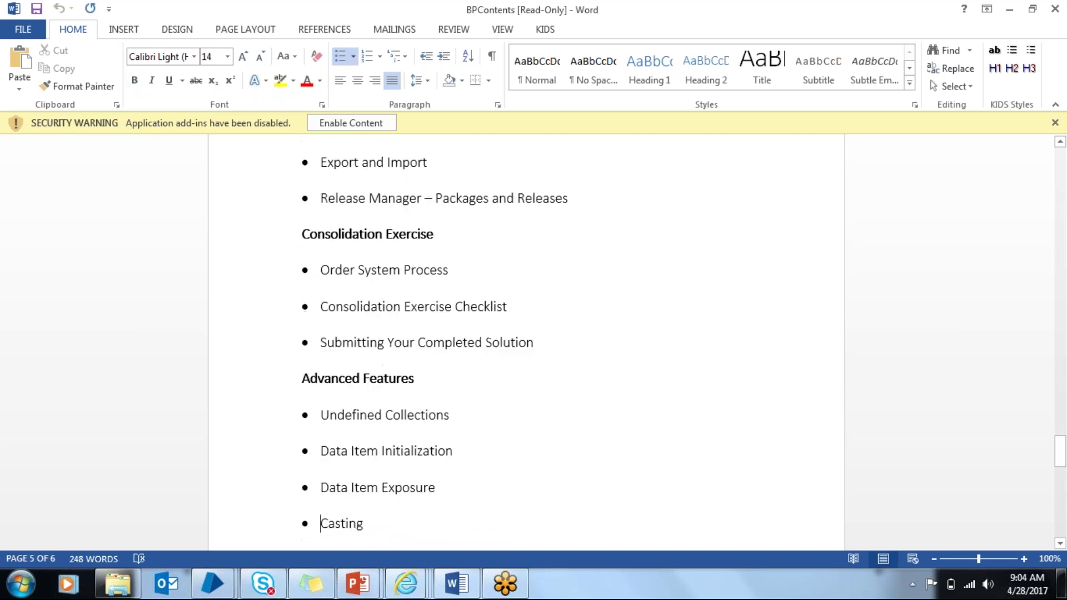
{"action": "key", "text": "Down"}
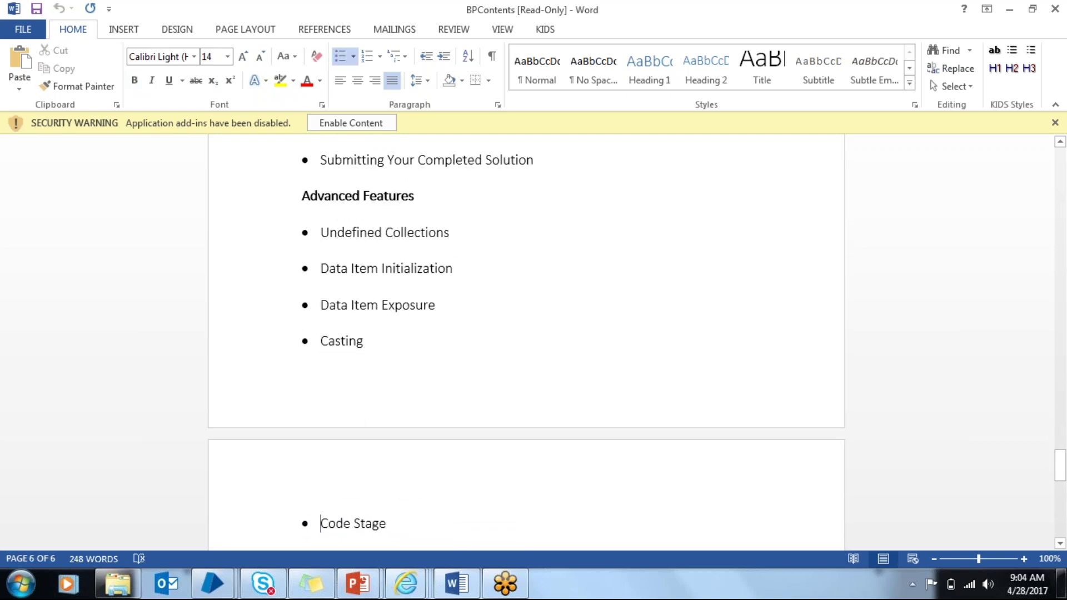
{"action": "key", "text": "Down"}
{"action": "key", "text": "Down"}
{"action": "key", "text": "Down"}
{"action": "key", "text": "Down"}
{"action": "key", "text": "Down"}
{"action": "key", "text": "Down"}
{"action": "key", "text": "Down"}
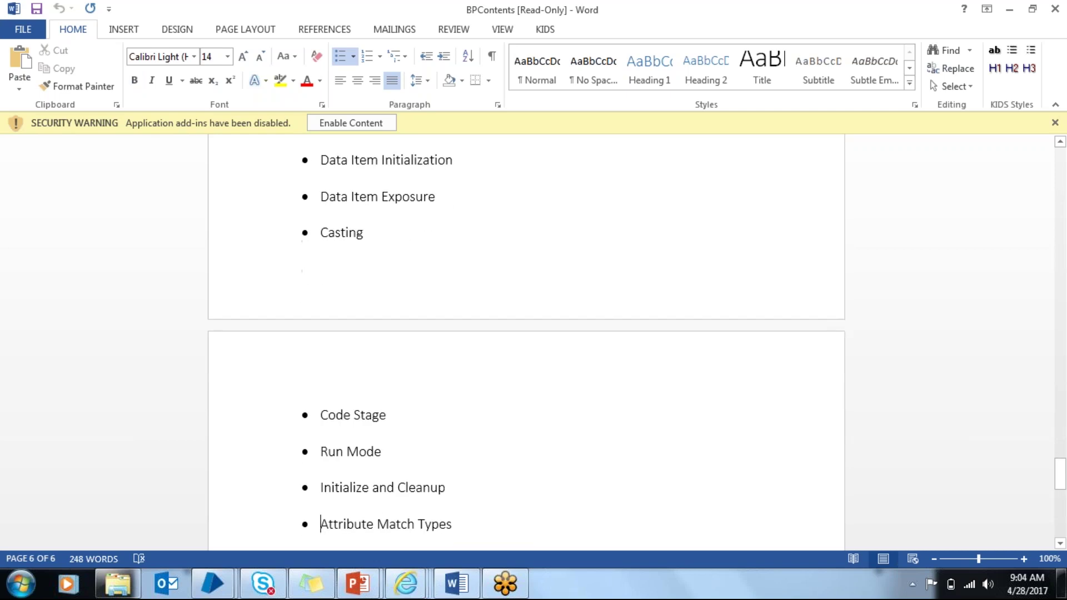
{"action": "key", "text": "Down"}
{"action": "key", "text": "Down"}
{"action": "key", "text": "Down"}
{"action": "key", "text": "Down"}
{"action": "key", "text": "Down"}
{"action": "key", "text": "Down"}
{"action": "key", "text": "Down"}
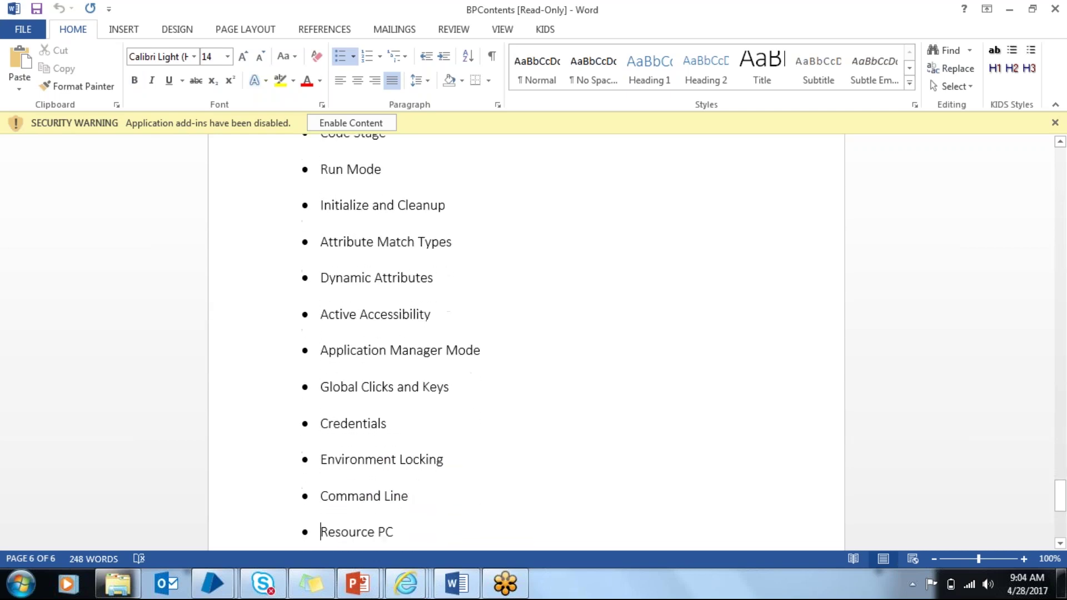
{"action": "key", "text": "Down"}
{"action": "key", "text": "Down"}
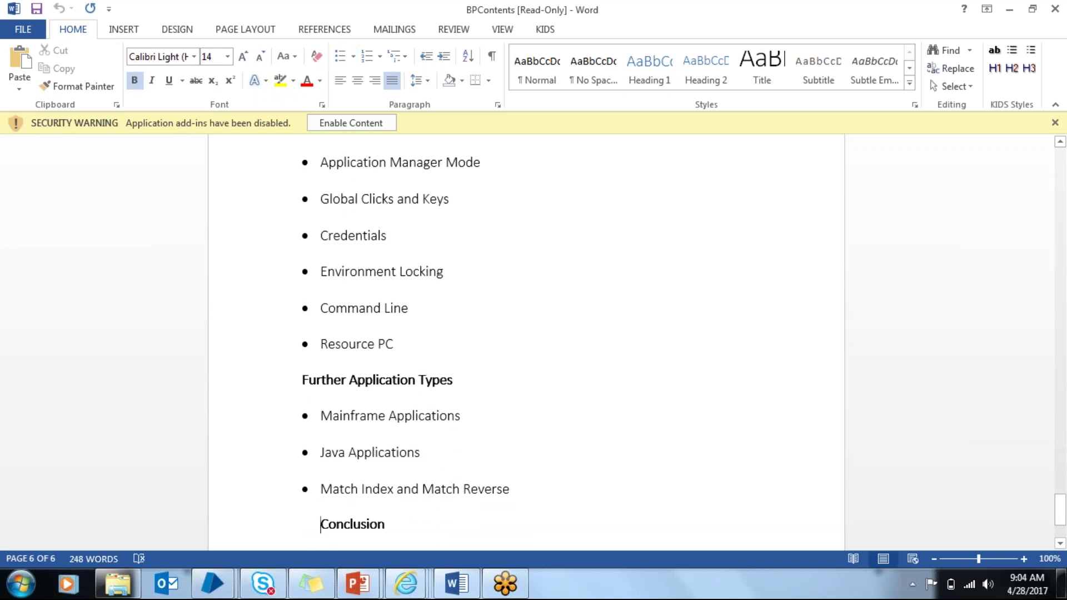